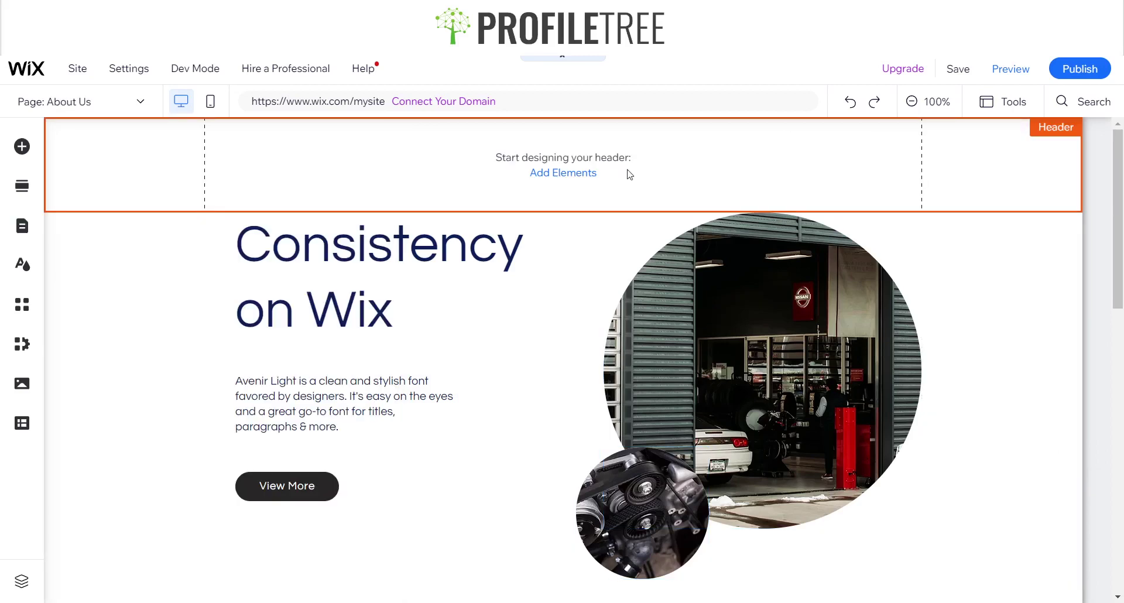
Step: Add the blank white classic strip to the empty header and align it with the header's top edge
left_click(567, 173)
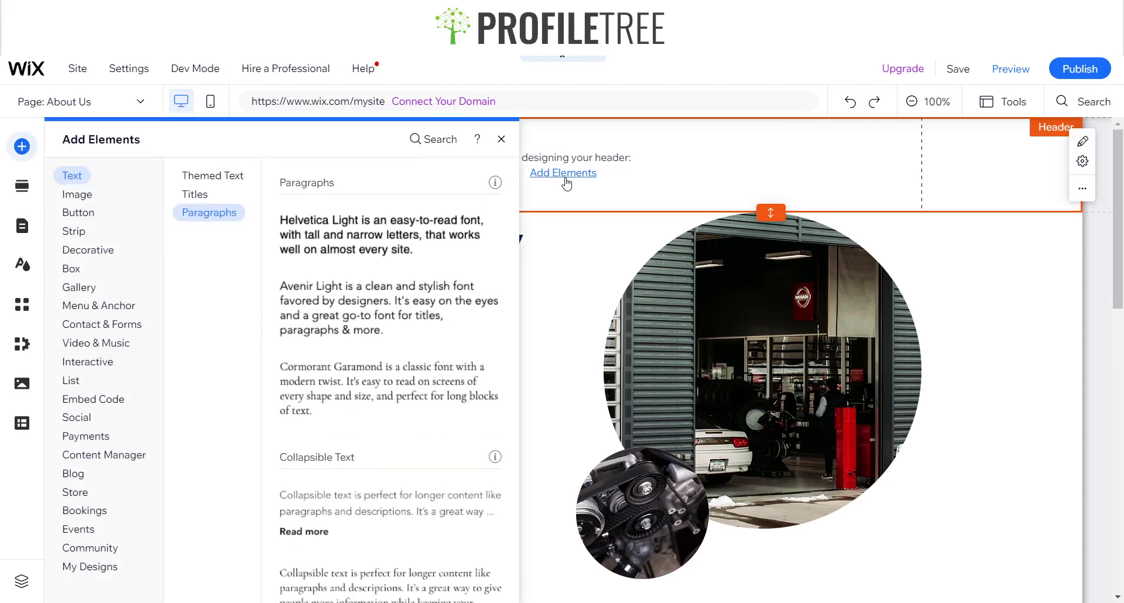
left_click(63, 232)
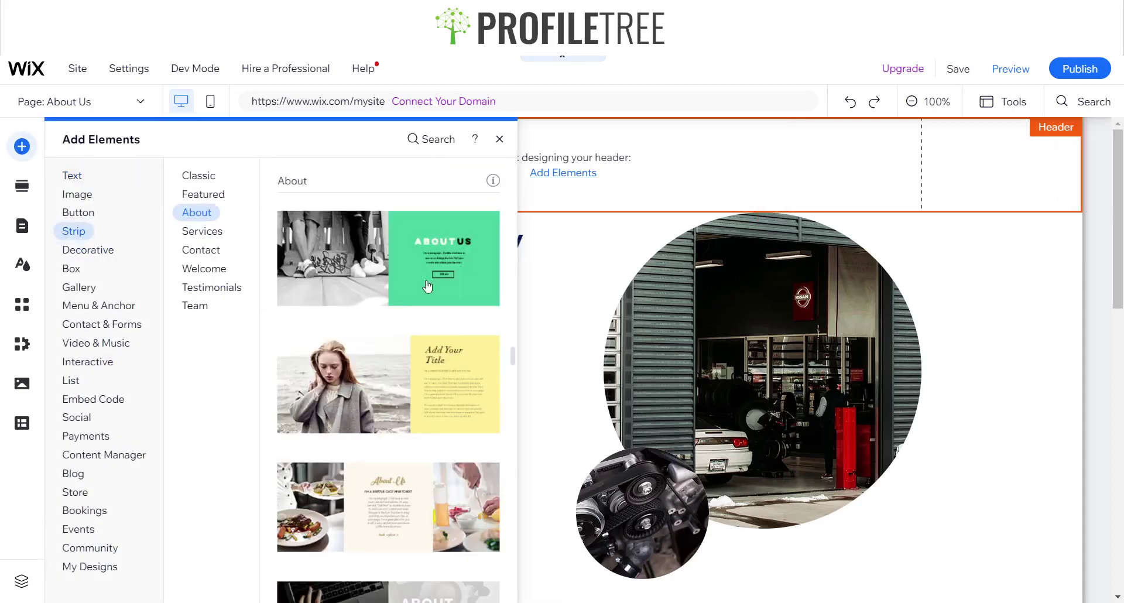
left_click(198, 177)
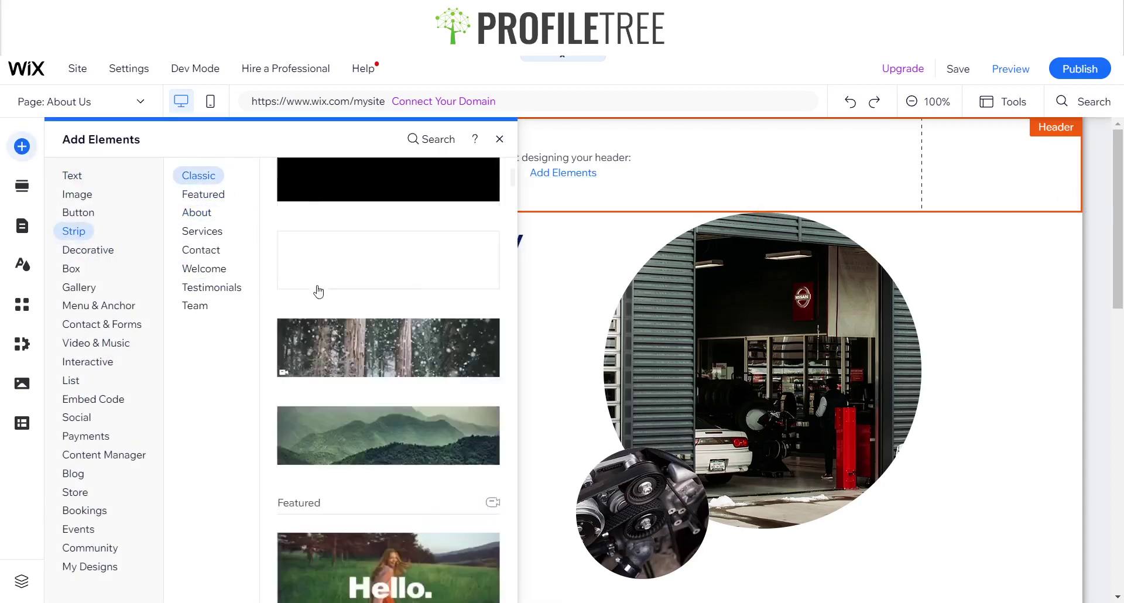
left_click(338, 352)
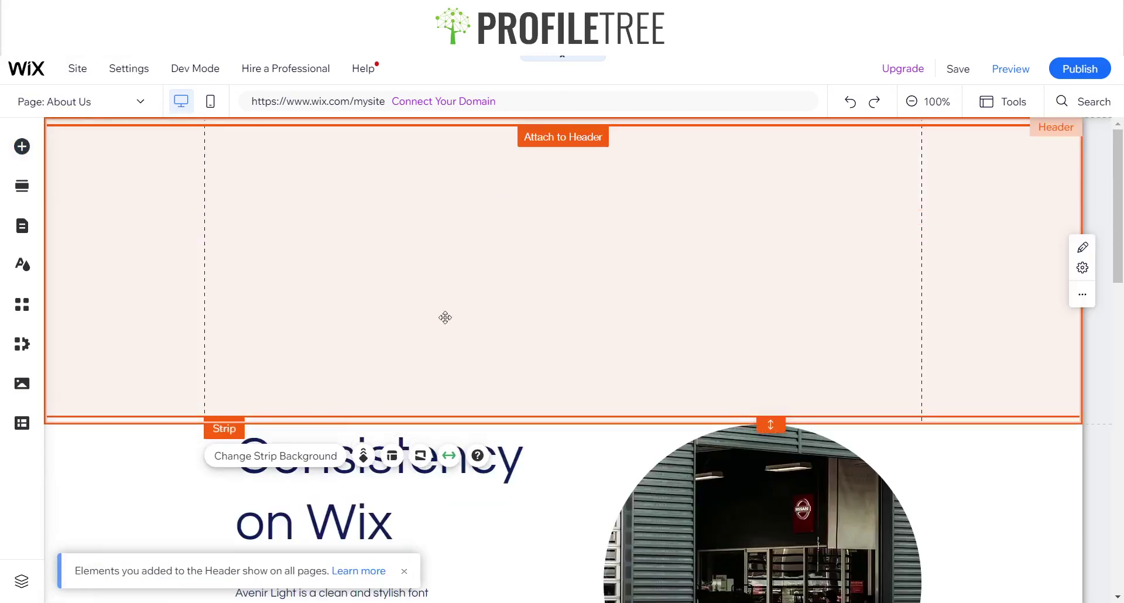
left_click_drag(444, 316, 457, 303)
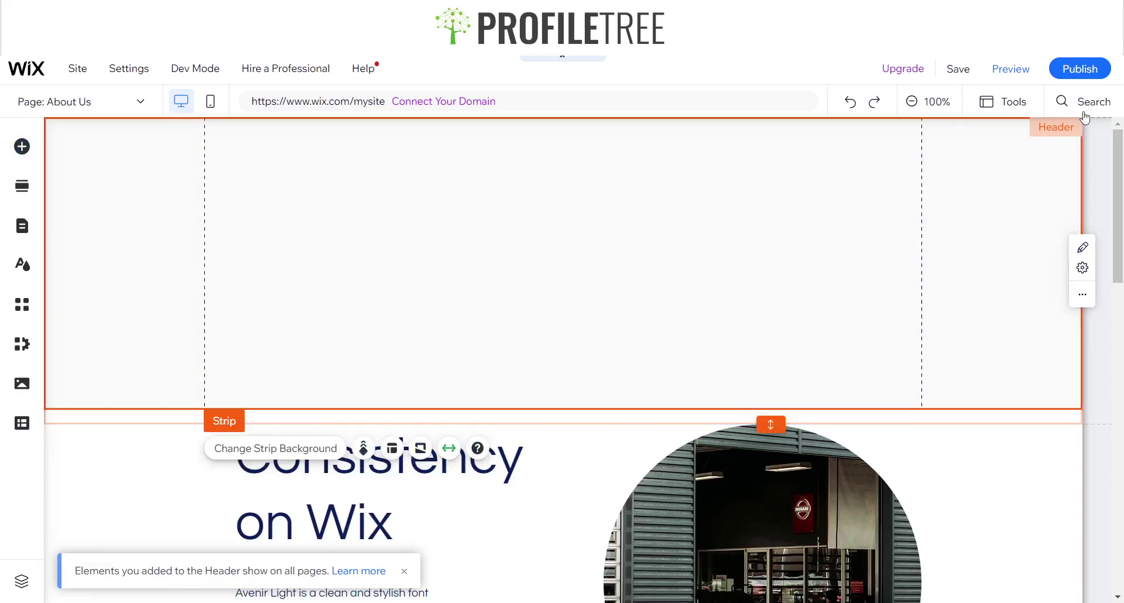
Step: Set the strip's height to 150 px and reduce the header's height to 150 px to match
left_click(1003, 101)
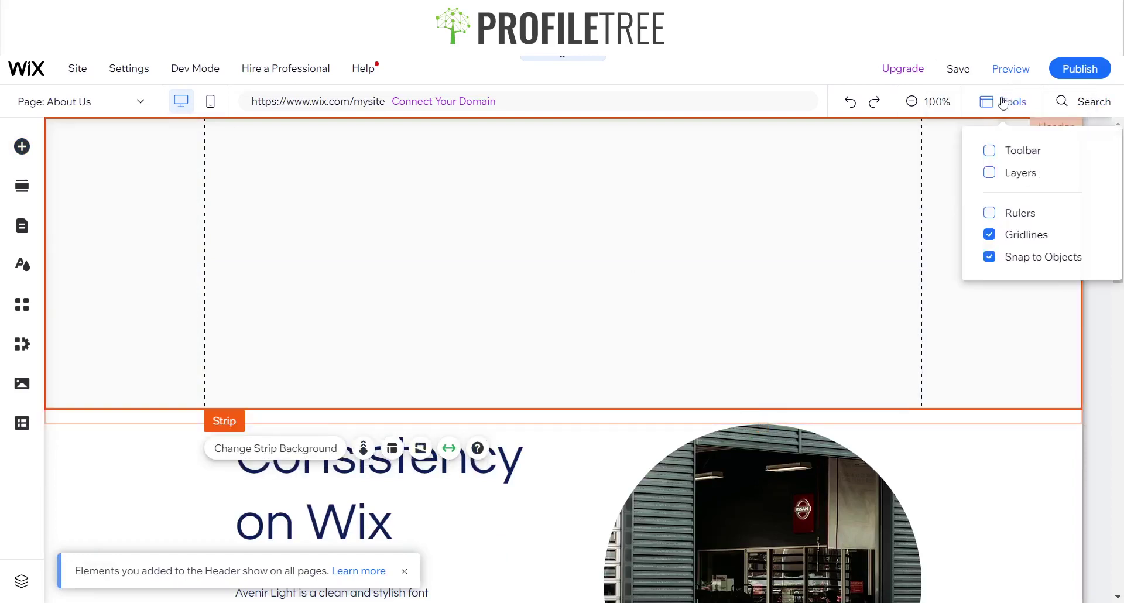
left_click(989, 151)
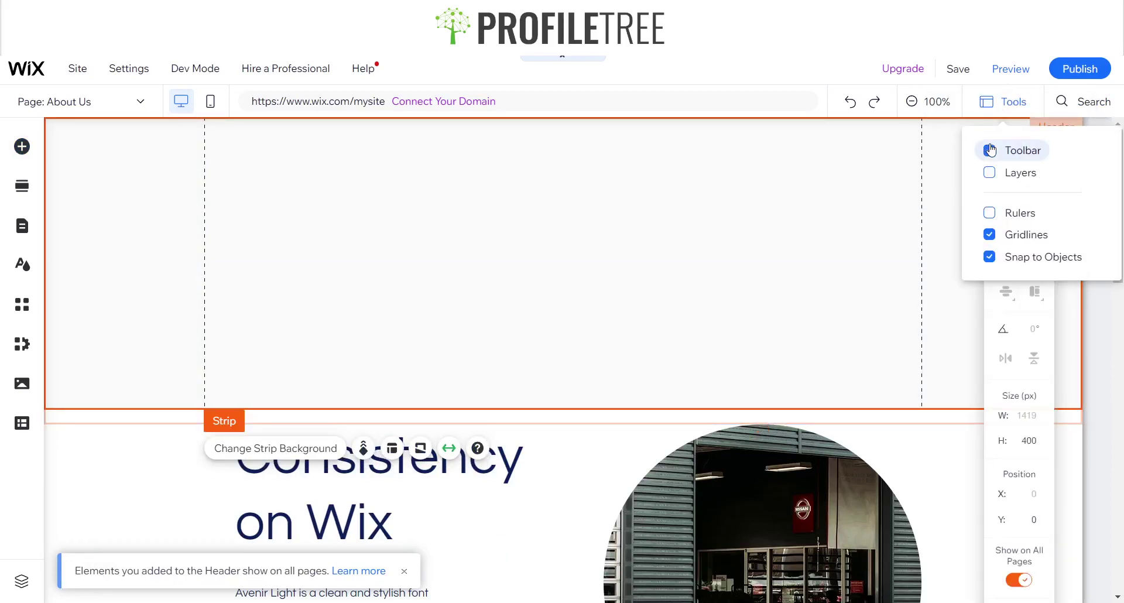
left_click(1030, 440)
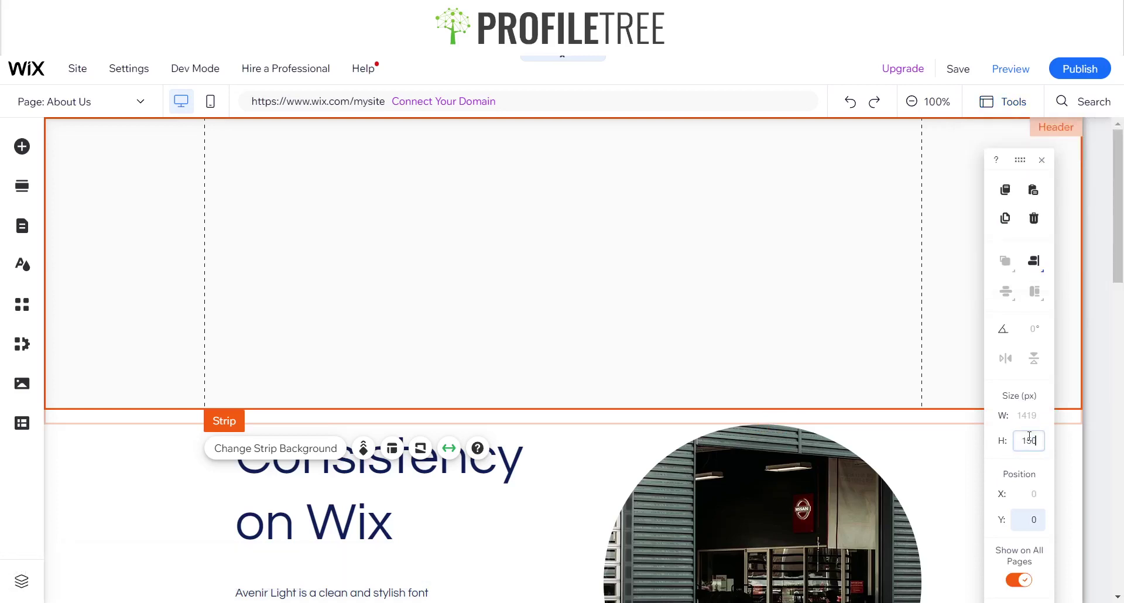
type("100")
key("Return")
left_click(770, 420)
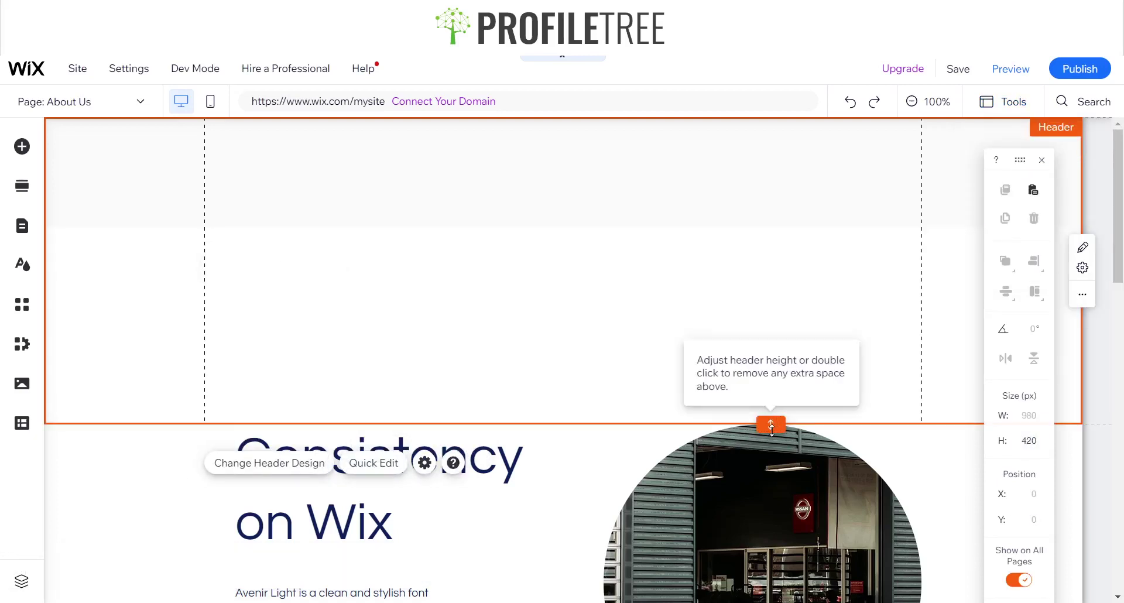
left_click_drag(772, 424, 751, 185)
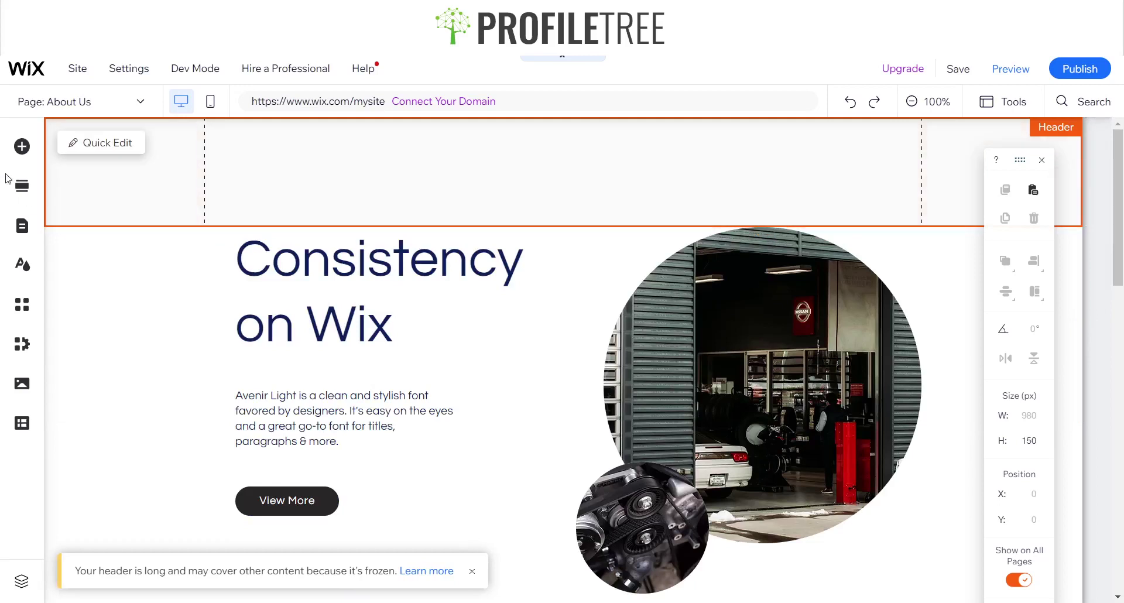
Step: Add a second column to the header strip and set the column proportions to 20-80
left_click(23, 147)
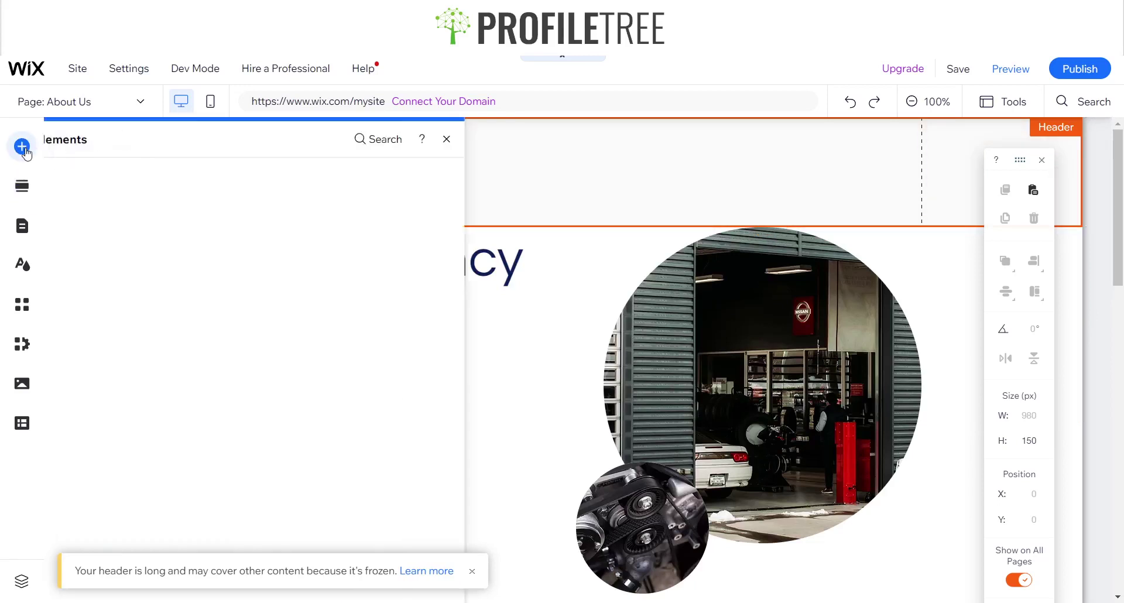
left_click(653, 202)
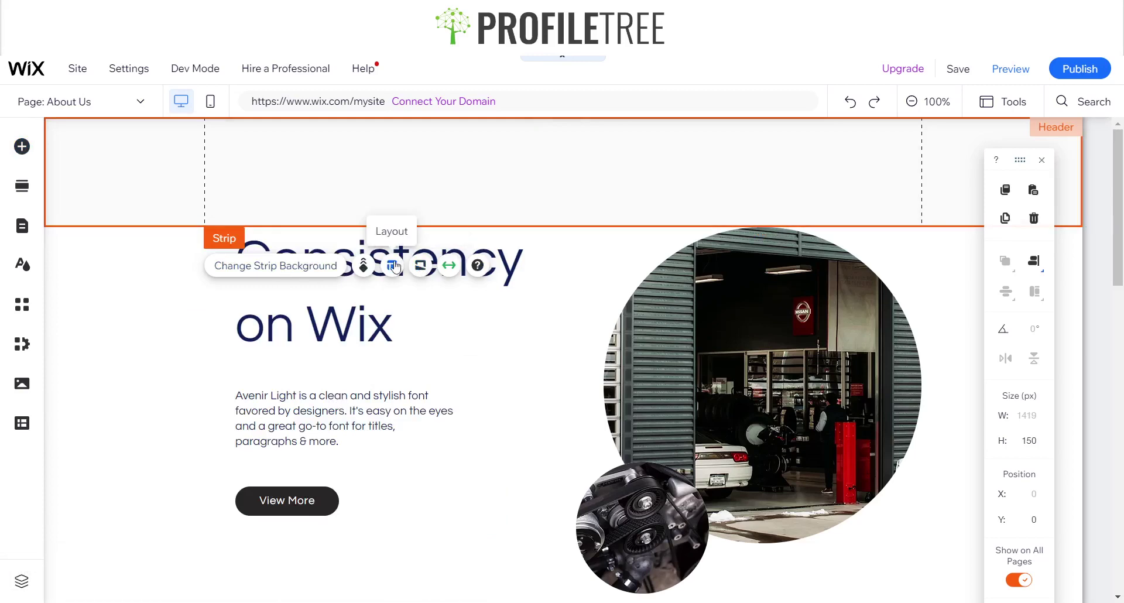
left_click(393, 265)
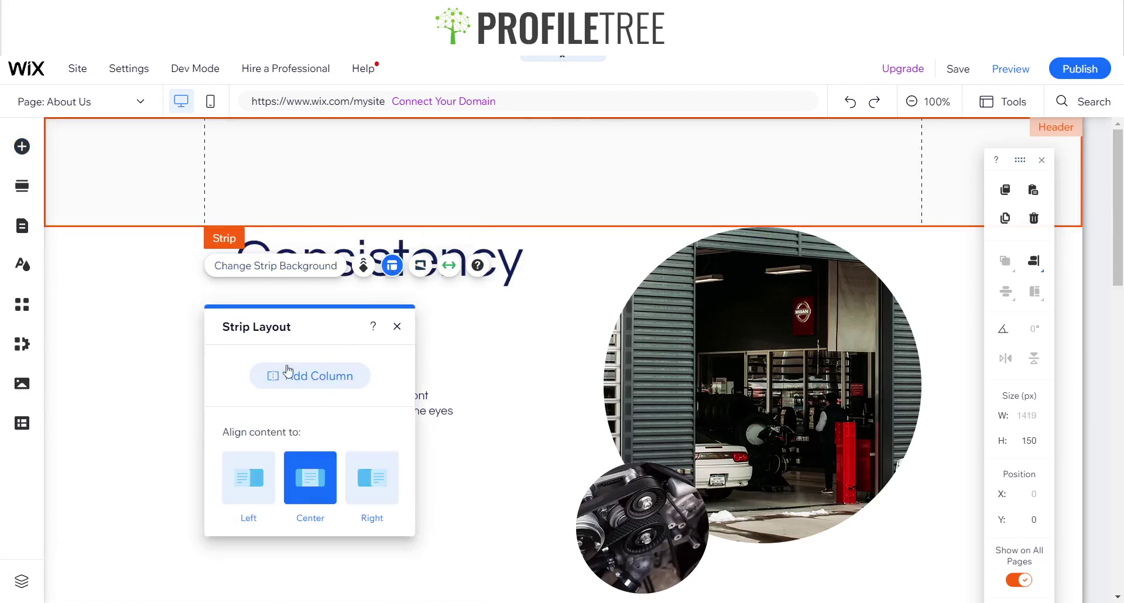
left_click(287, 376)
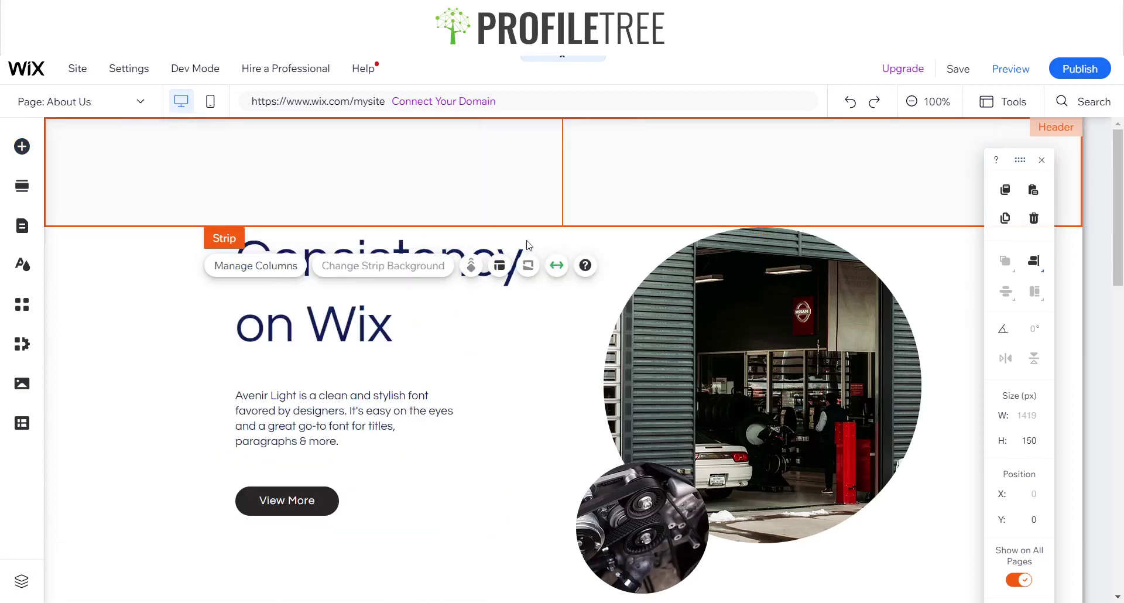
left_click(500, 265)
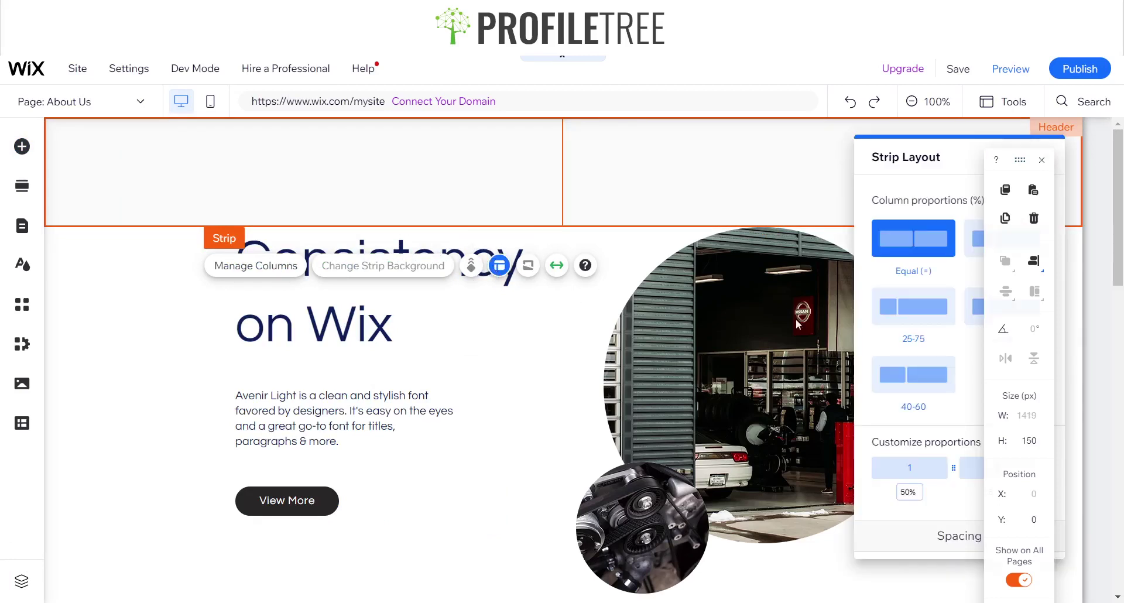
left_click_drag(918, 154, 592, 172)
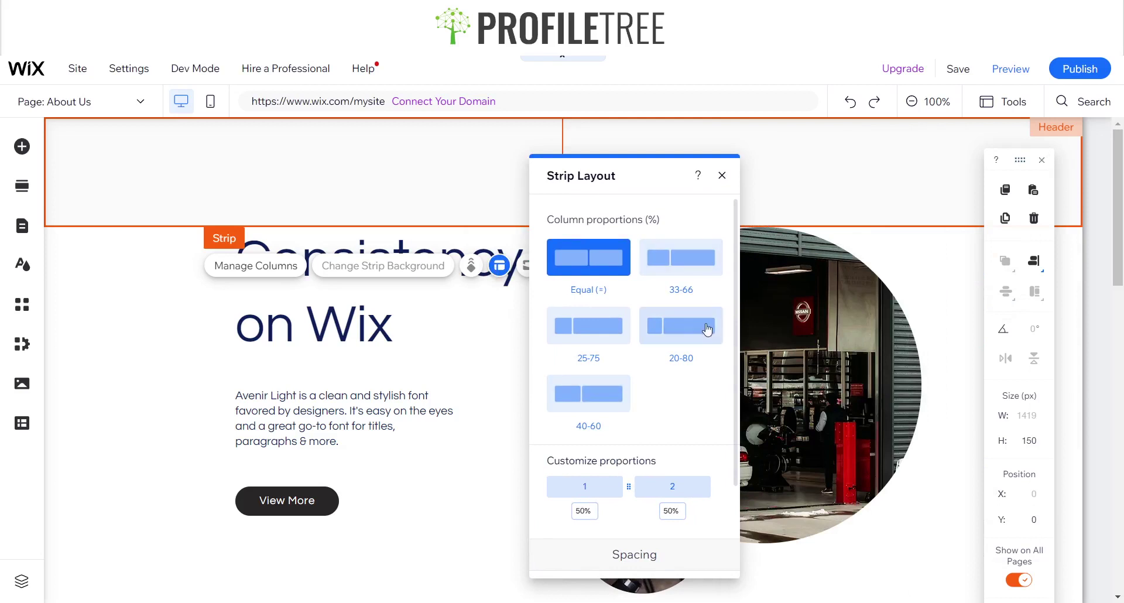
left_click(681, 325)
left_click(720, 176)
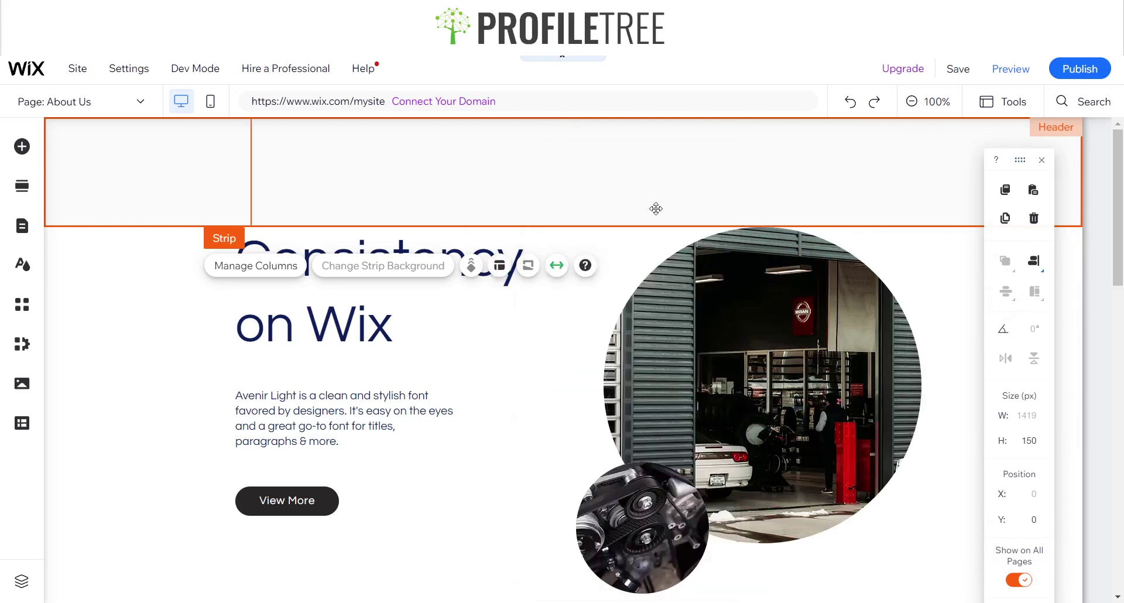
Step: Add the black hexagon basic shape and place it in the middle of the header strip's narrow first column
left_click(170, 185)
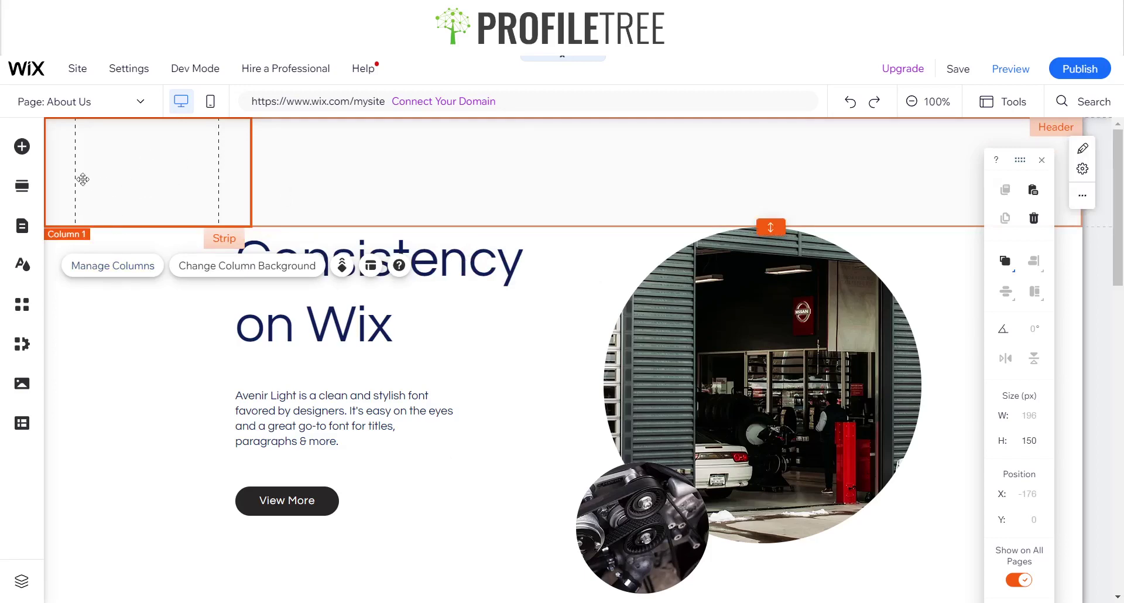
left_click(61, 167)
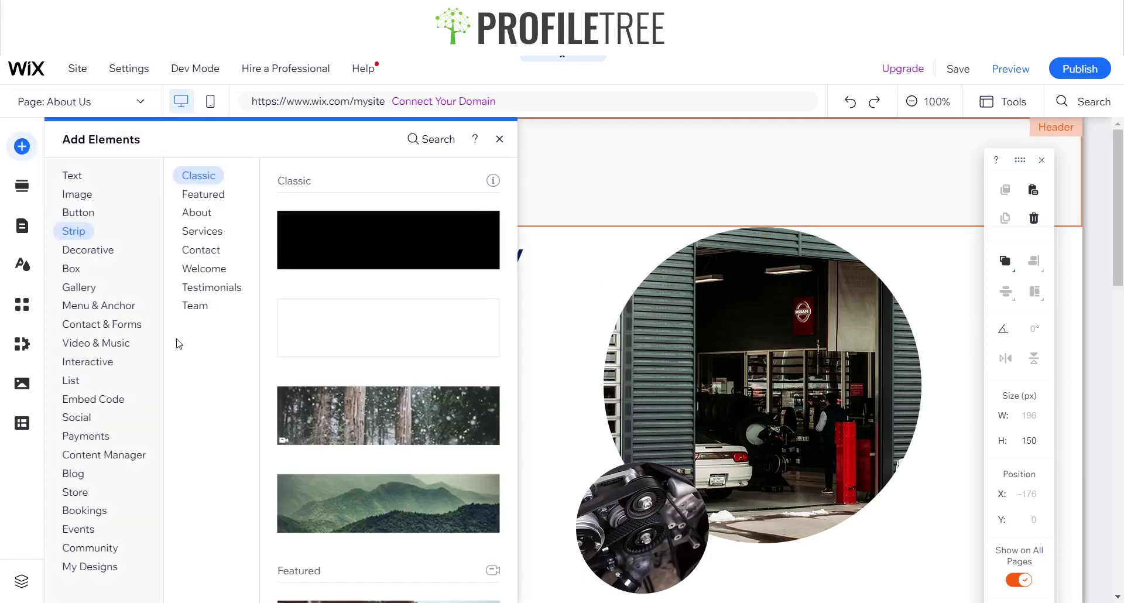
left_click(89, 249)
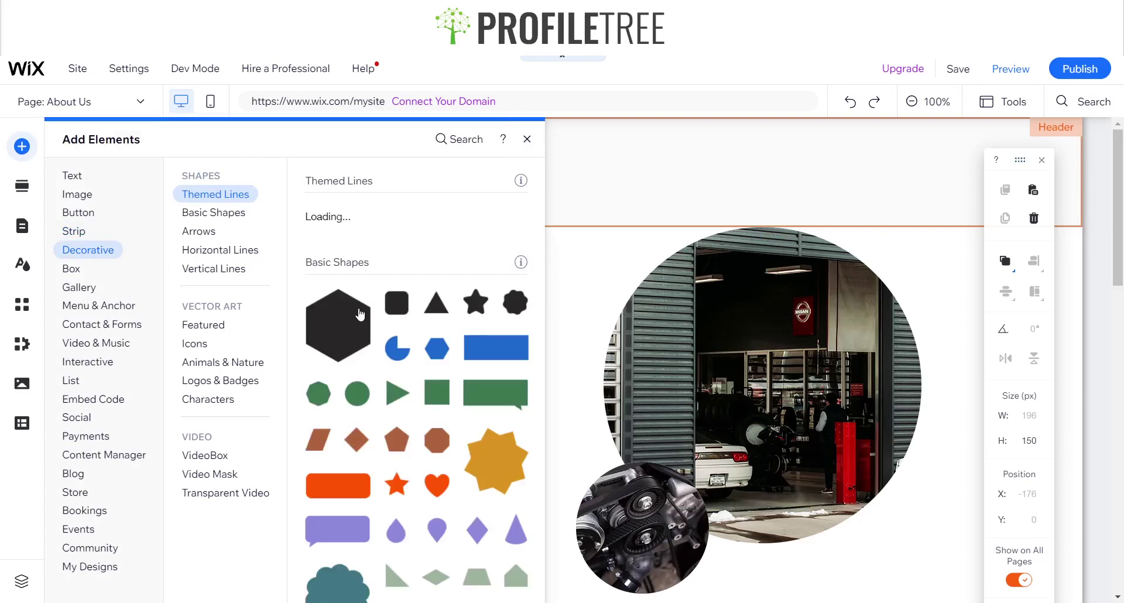
left_click(340, 339)
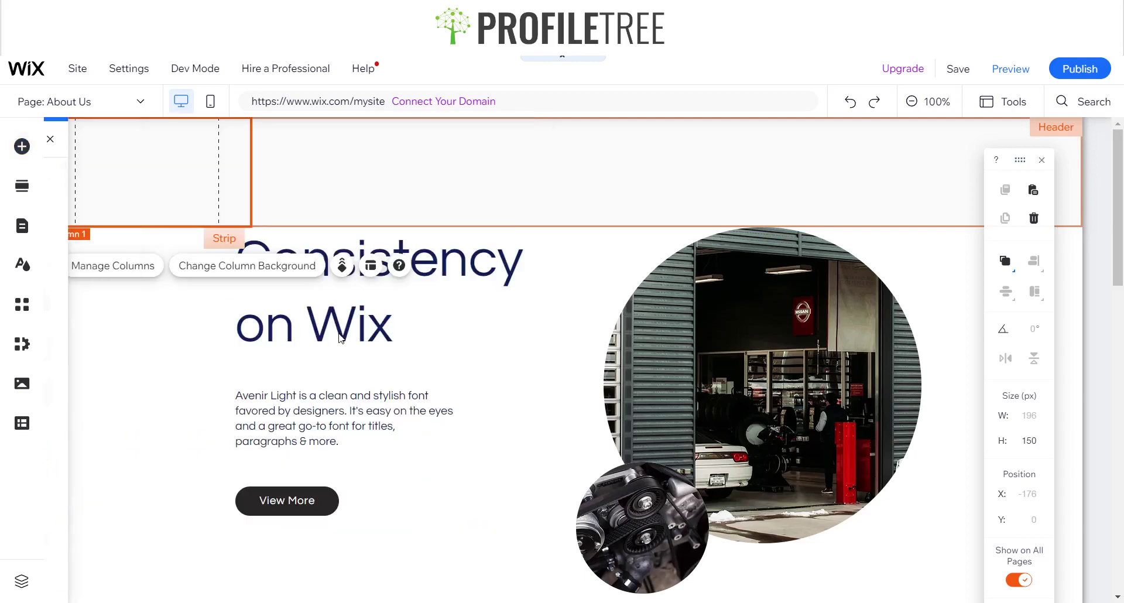
left_click_drag(599, 173, 126, 169)
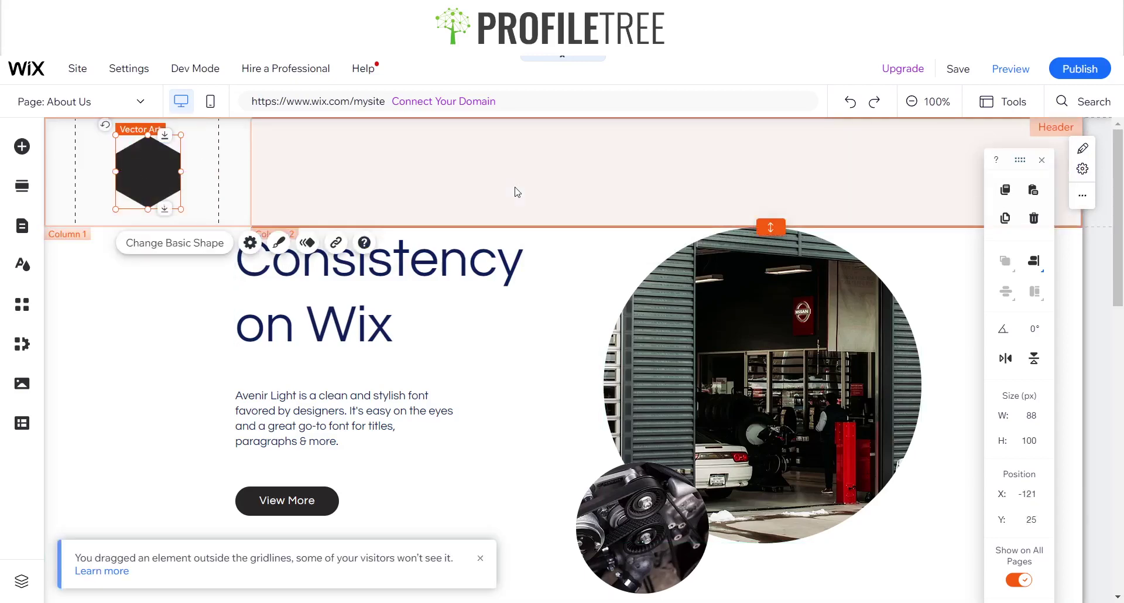
Step: Add the first themed horizontal menu and place it in the wide second column of the header strip
left_click(22, 156)
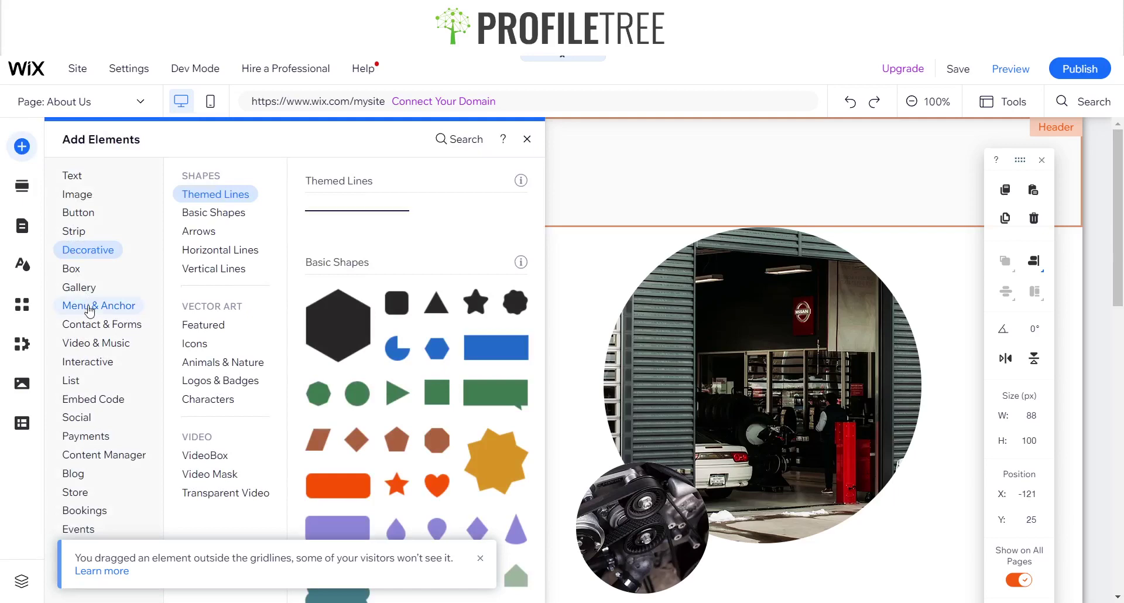
left_click(90, 306)
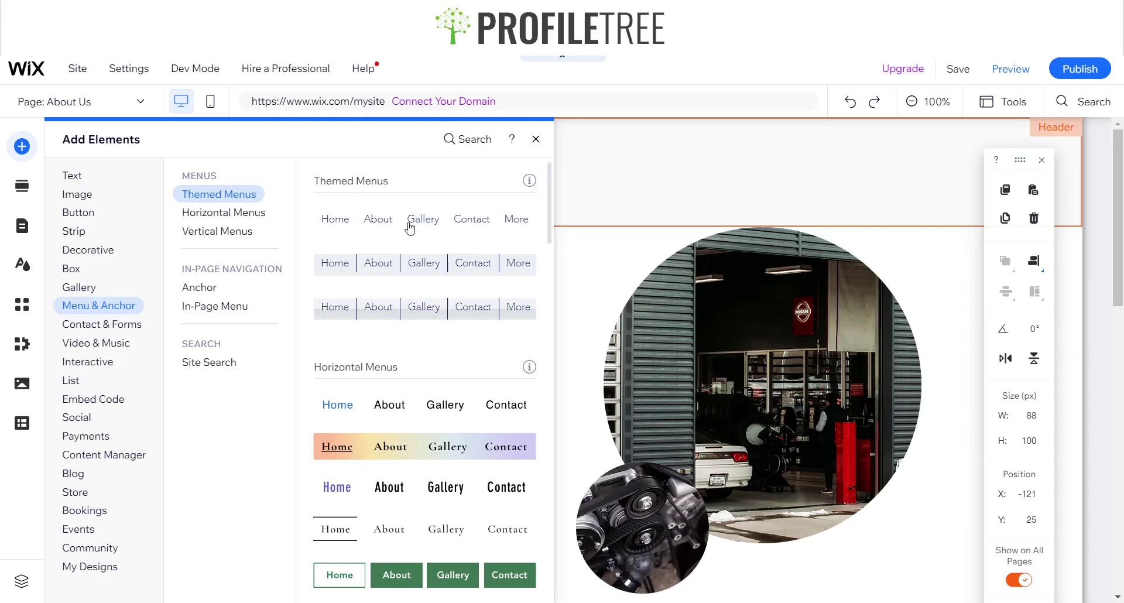
left_click(410, 227)
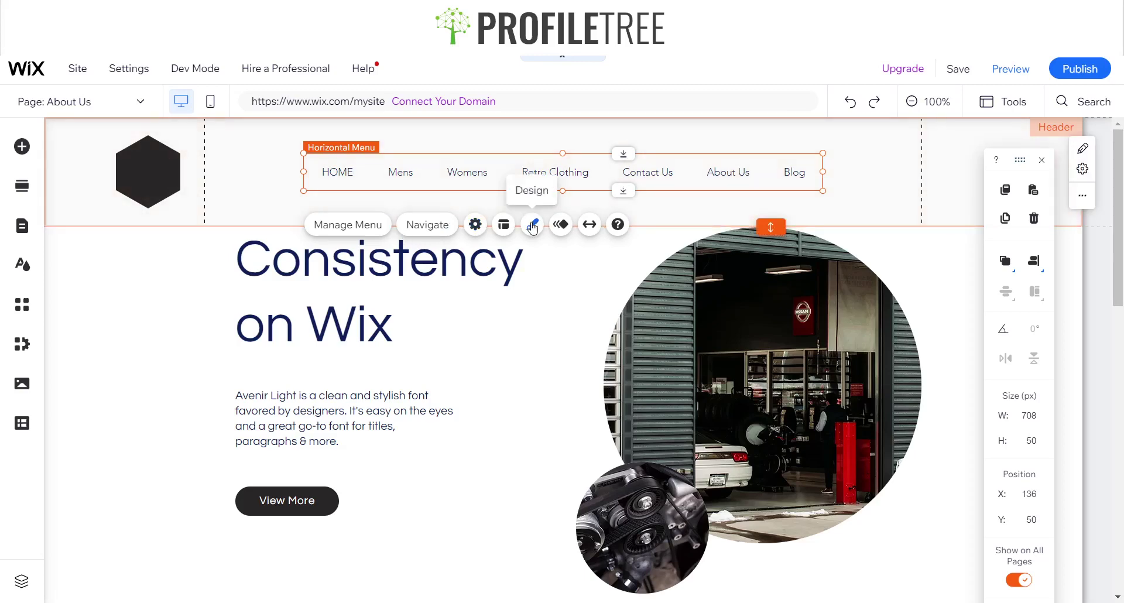
Step: Open the horizontal menu's custom design settings and view the colour choices for its hover text
left_click(532, 226)
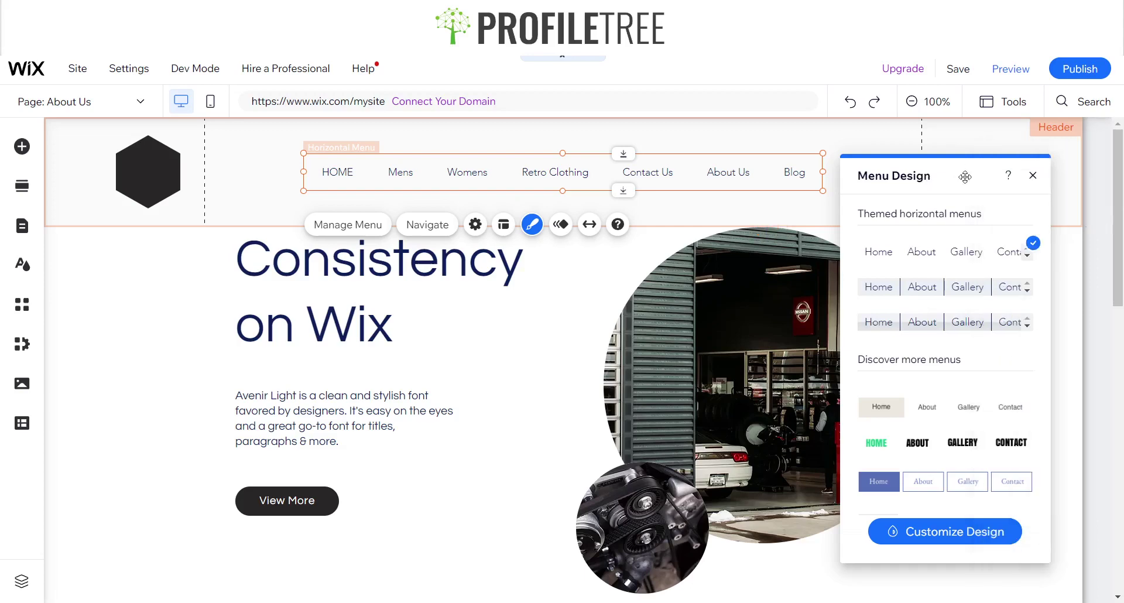
left_click_drag(925, 183, 625, 154)
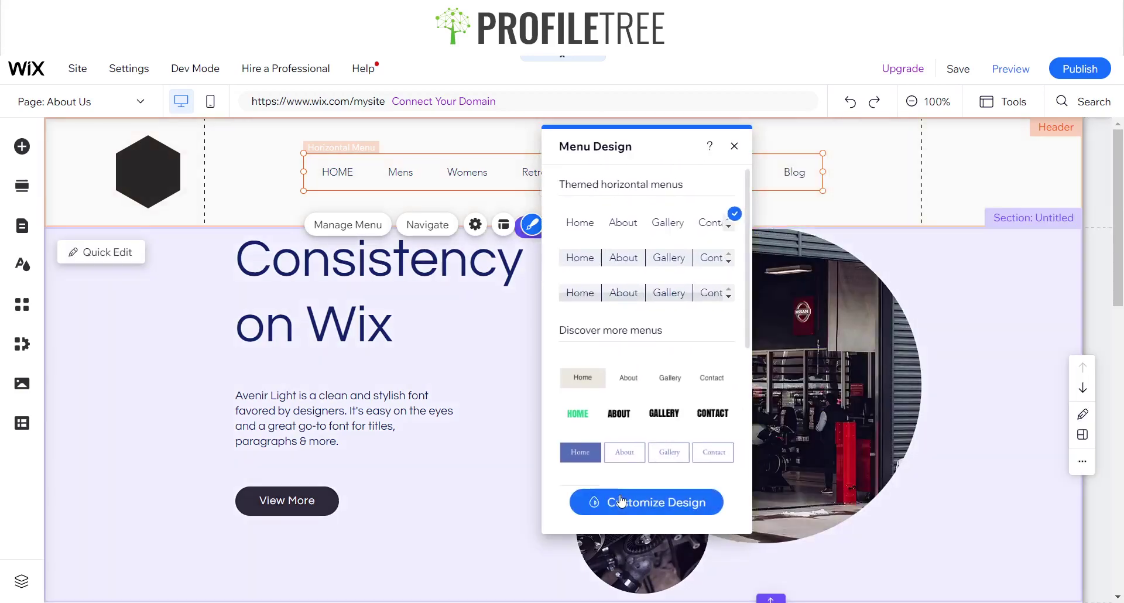
left_click(621, 500)
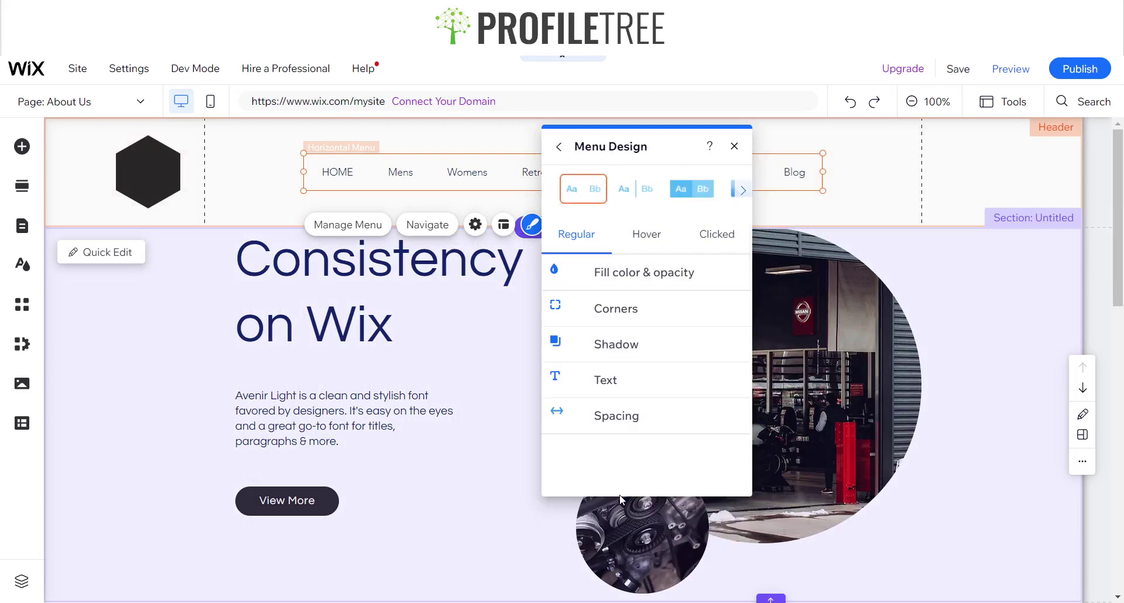
left_click(669, 242)
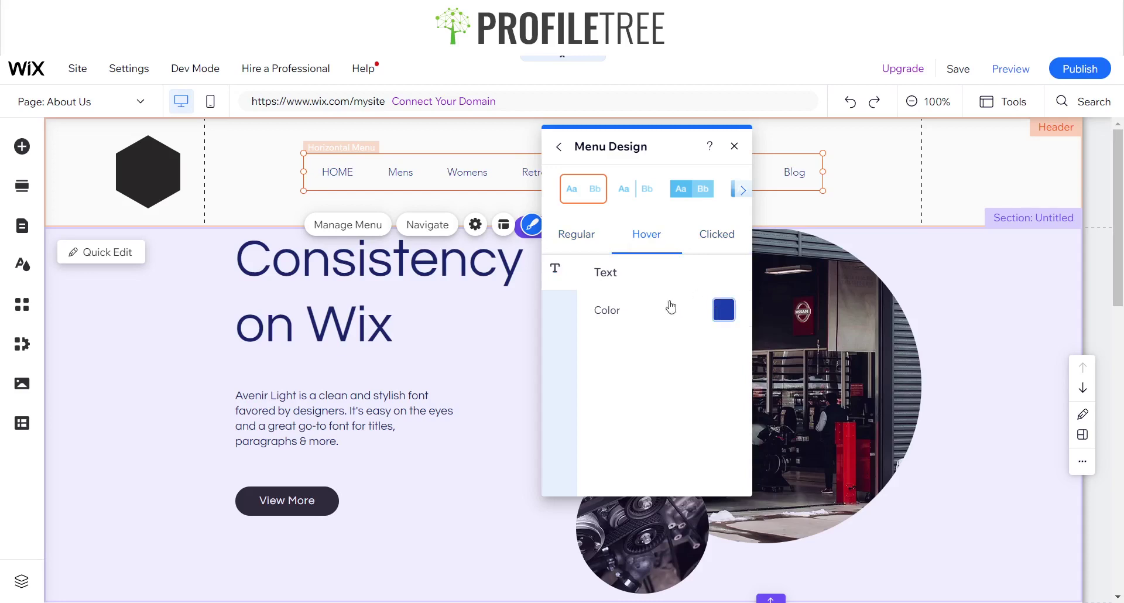
left_click(724, 310)
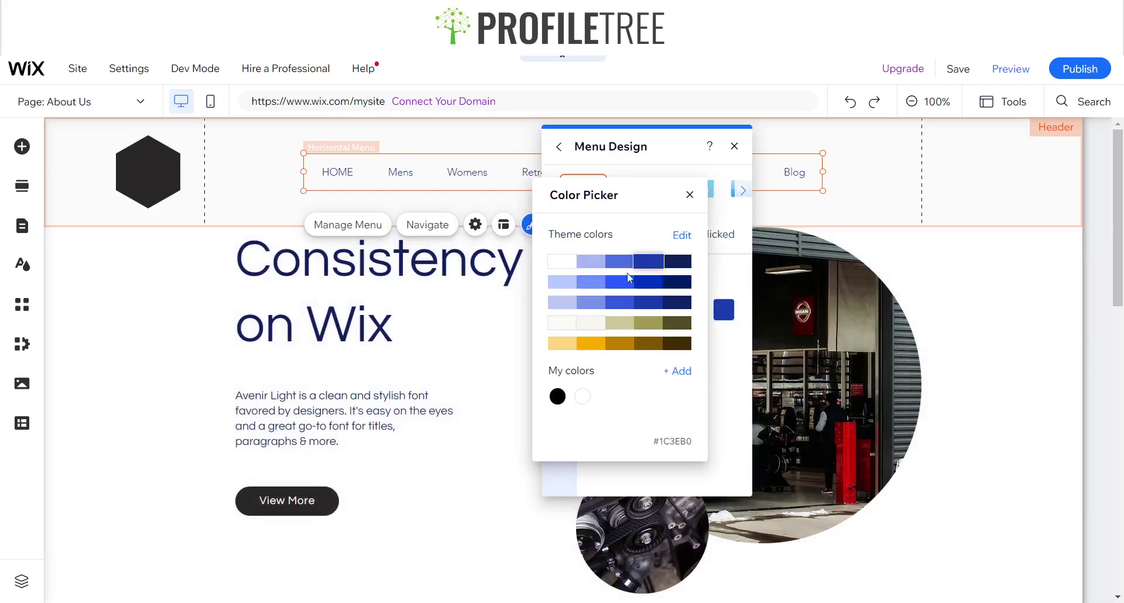
left_click(690, 194)
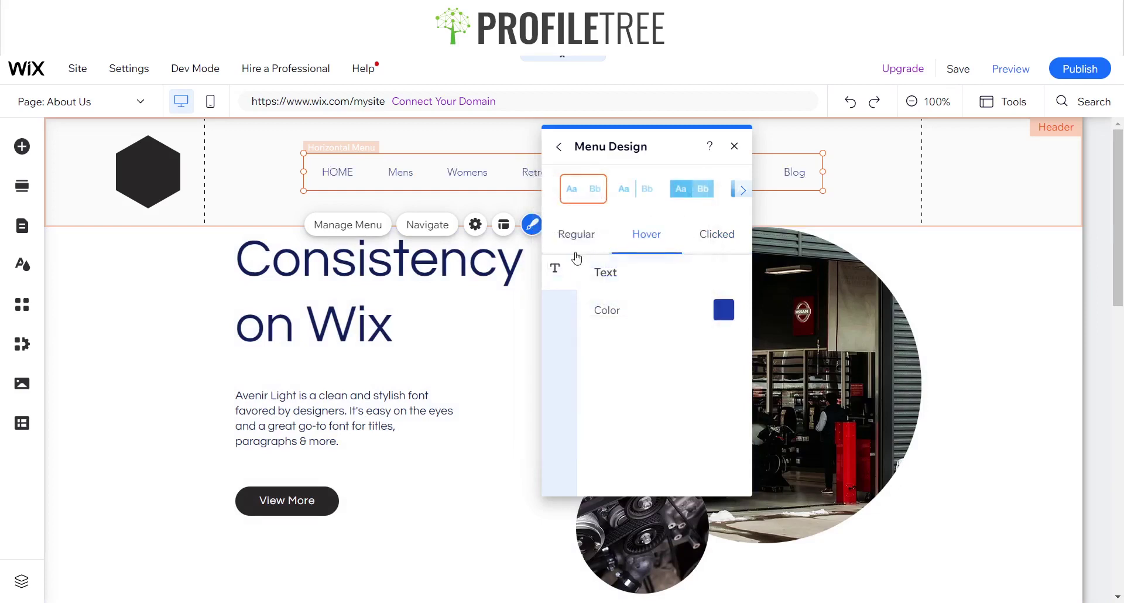
Step: Set the font of the menu's regular-state text to Comfortaa Regular
left_click(571, 236)
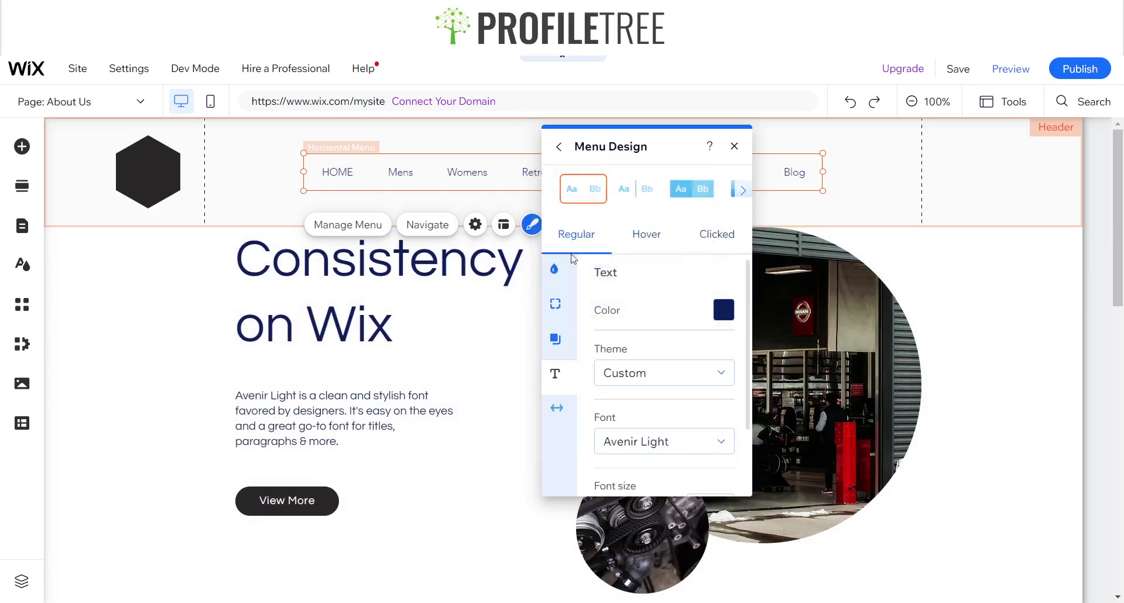
left_click(677, 455)
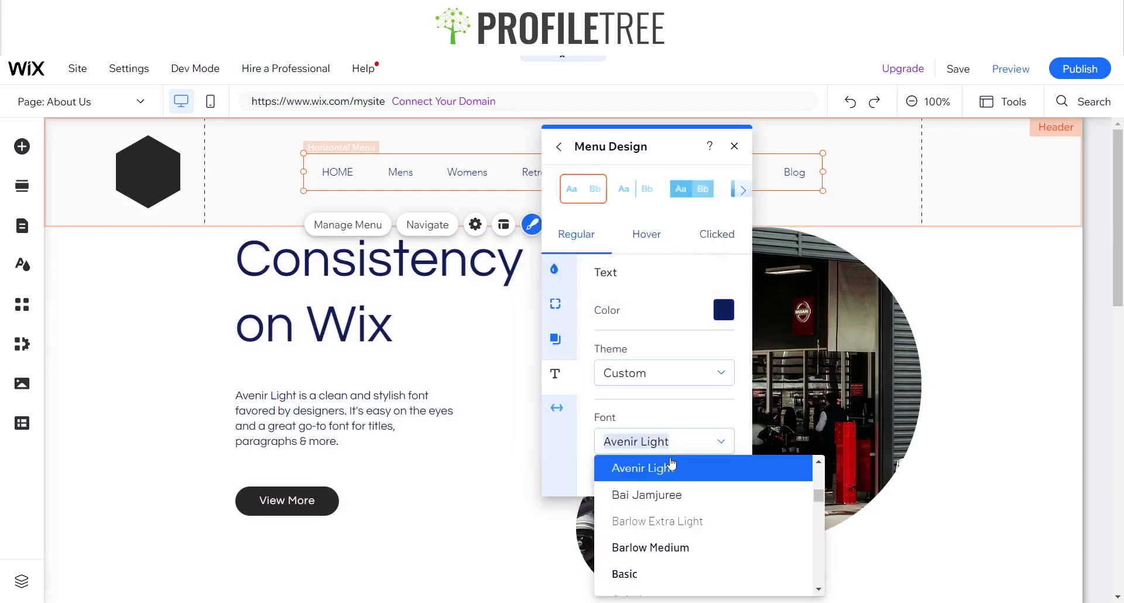
type("Comfortaa Regula")
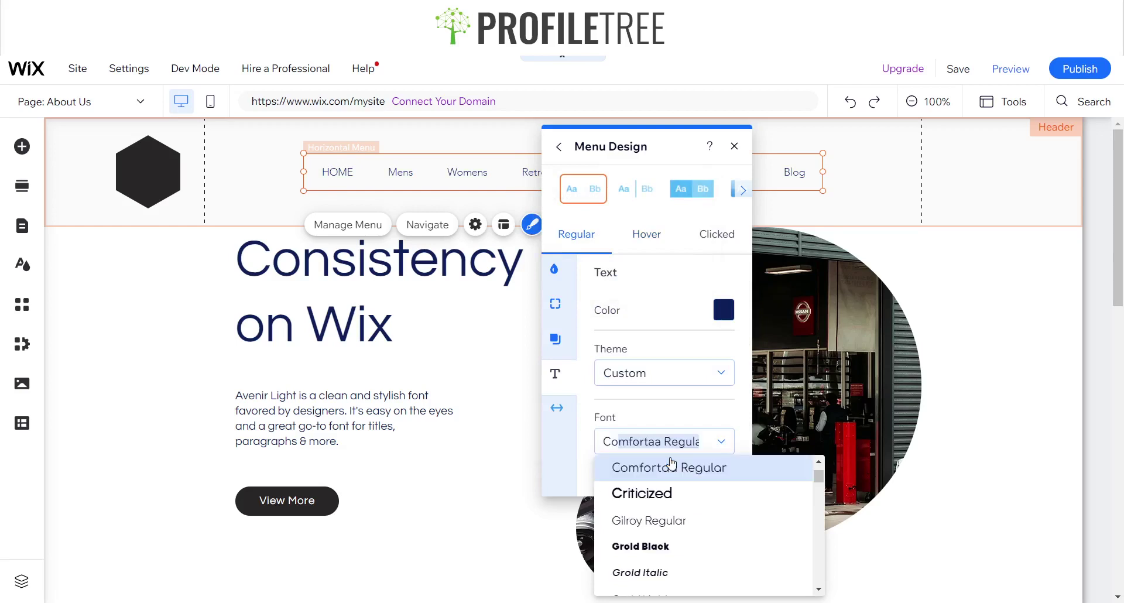
left_click(672, 466)
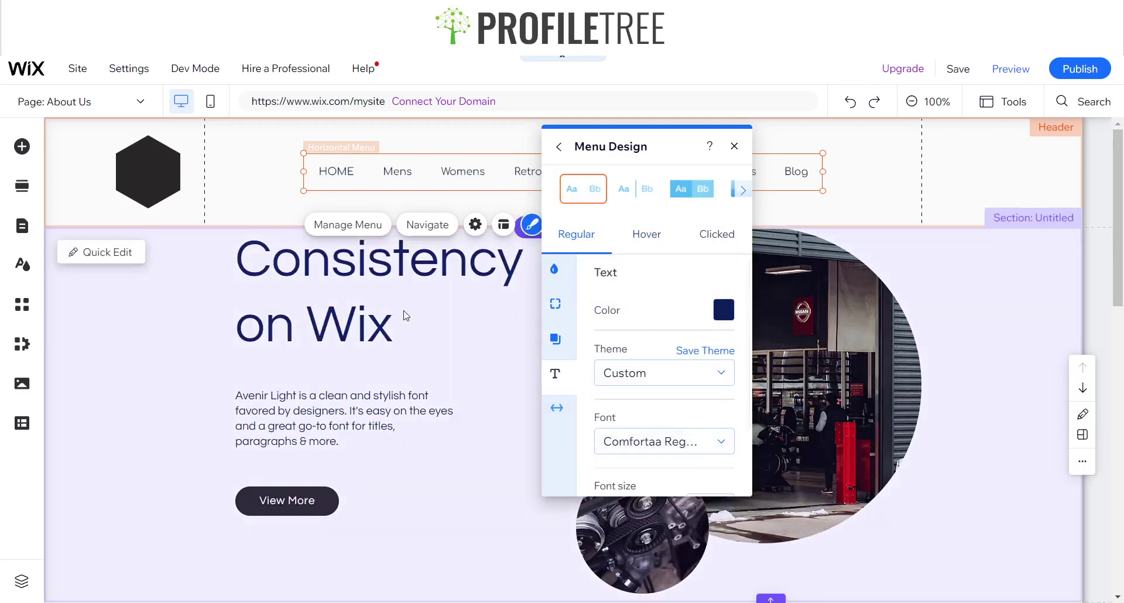
Step: Set the font of the menu's regular-state text to Questrial
scroll(657, 403, "down", 2)
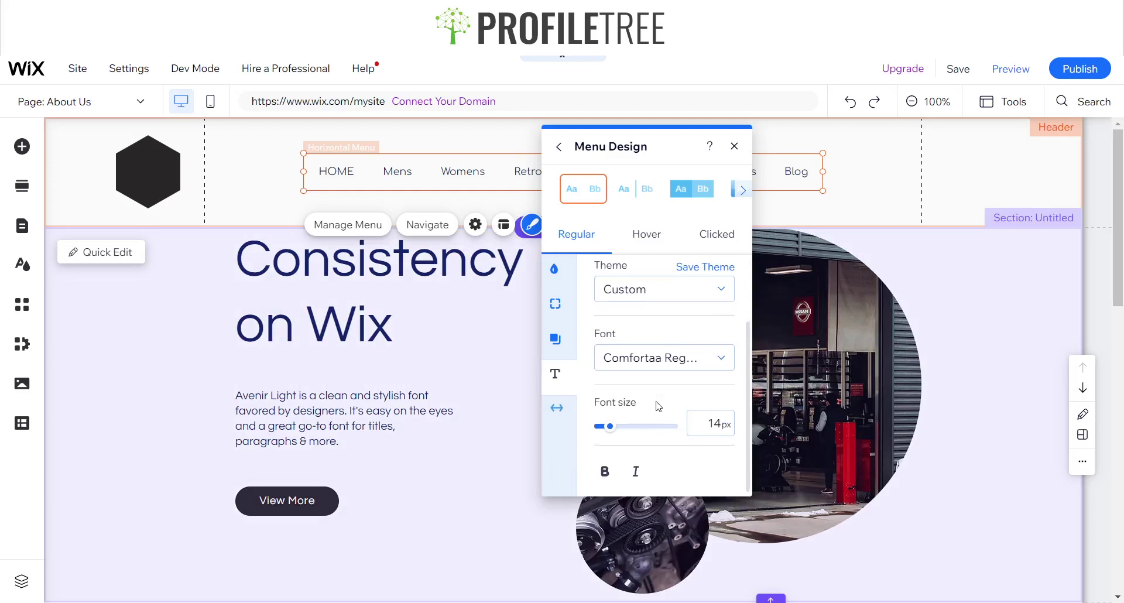
left_click(663, 370)
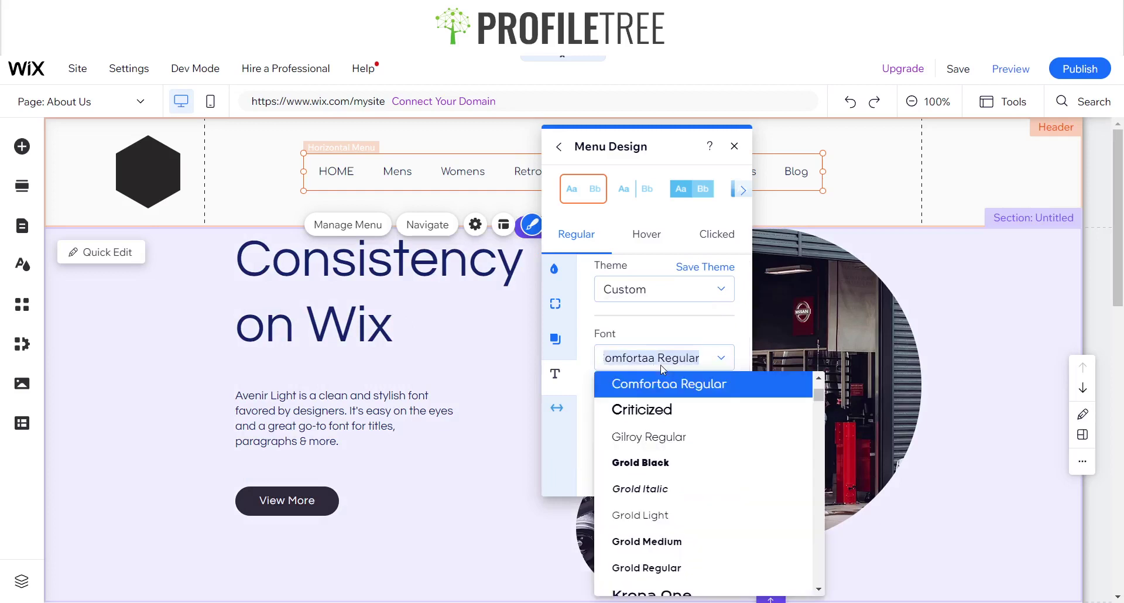
type("q")
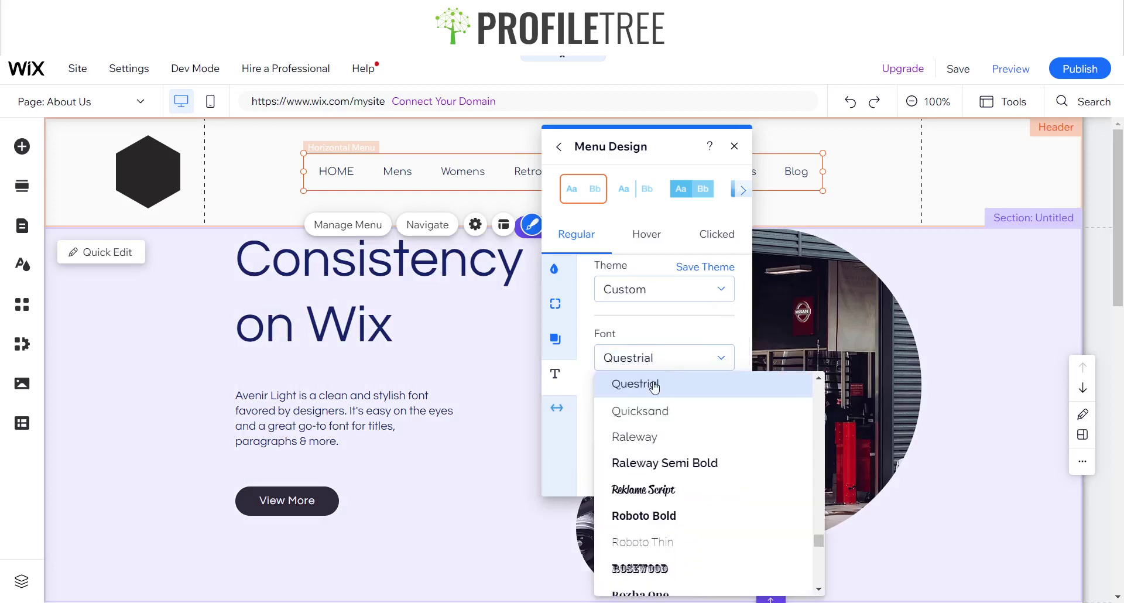
left_click(654, 385)
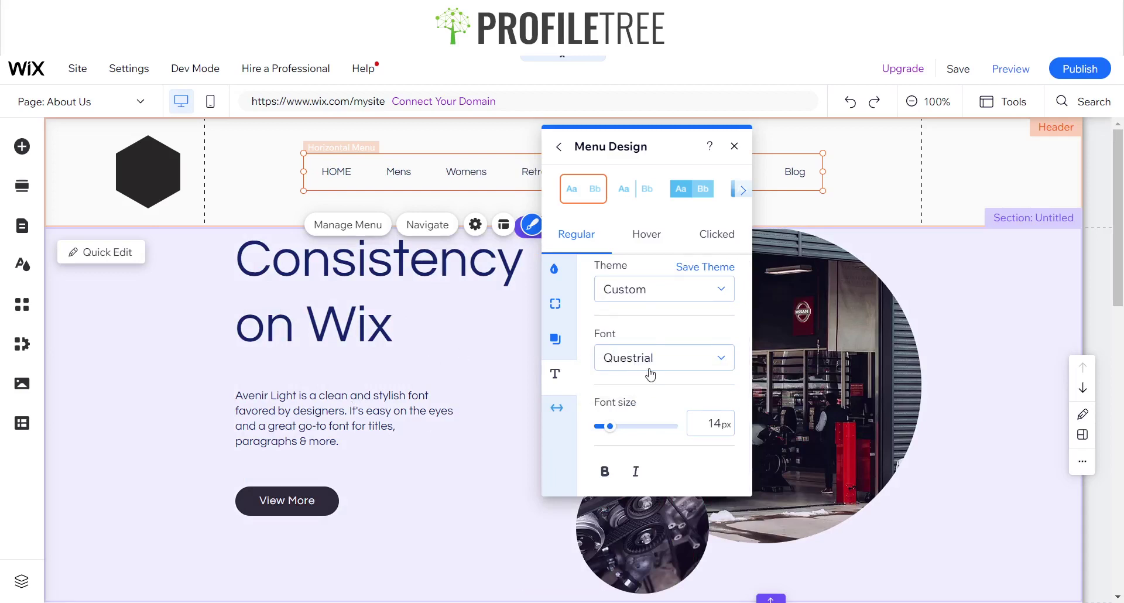
Step: Examine the menu's spacing setting and the colour choices for its submenu background
left_click(562, 425)
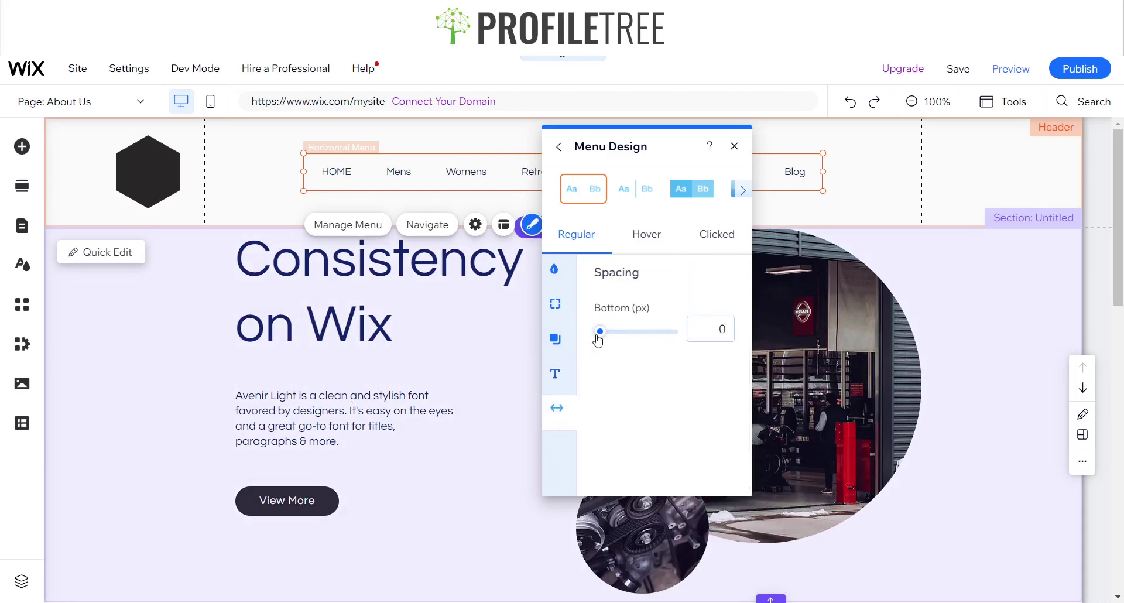
left_click(555, 271)
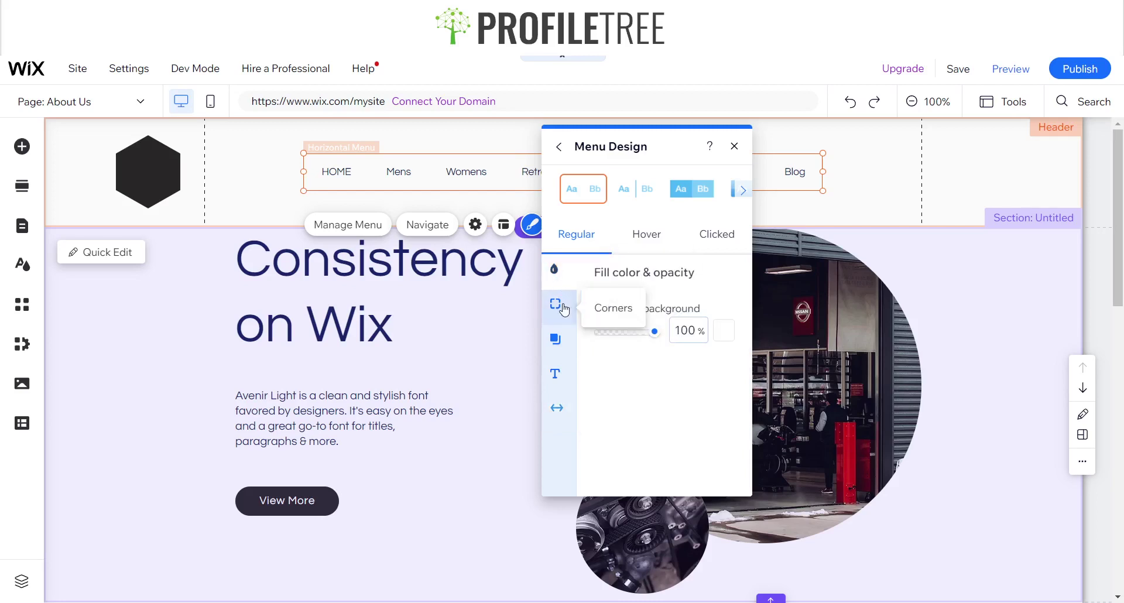
left_click(725, 344)
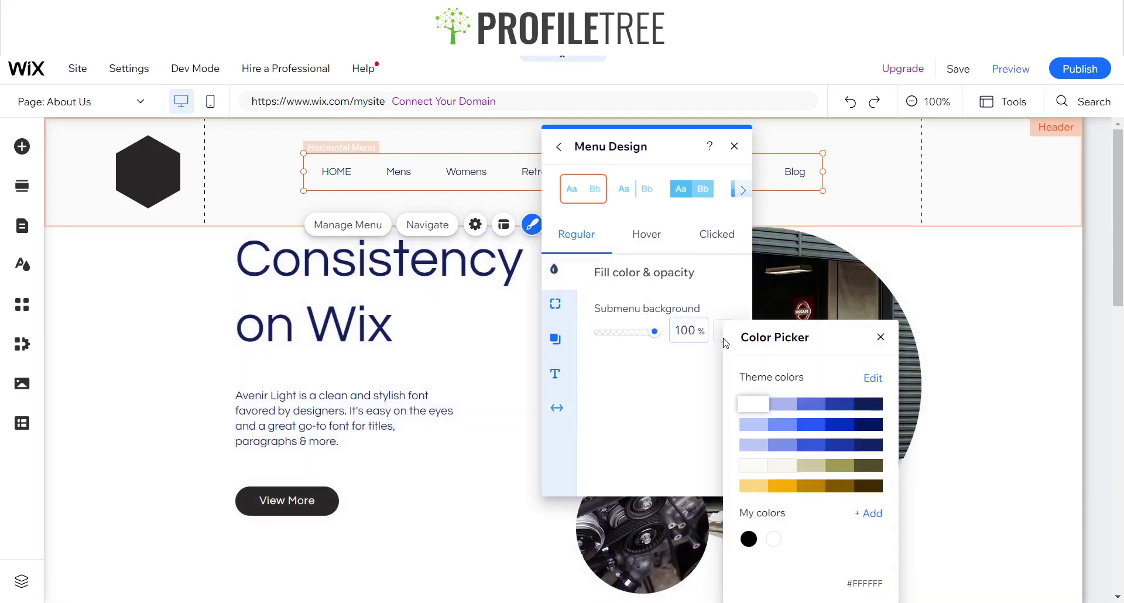
left_click(878, 333)
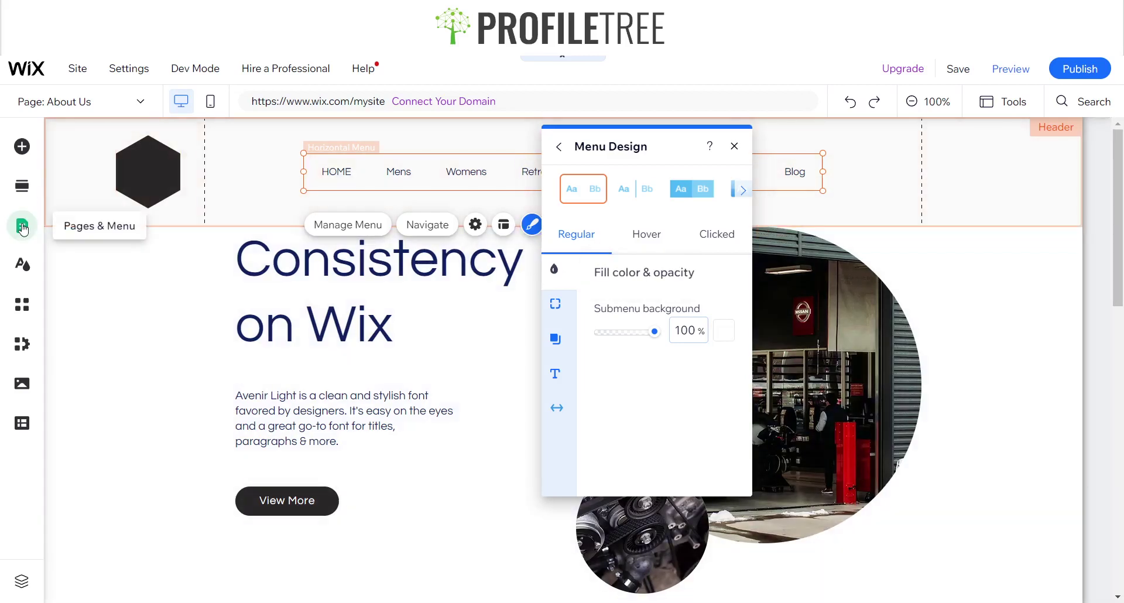
Step: Nest the Womens and Mens pages as subpages under Retro Clothing in the site menu
left_click(22, 228)
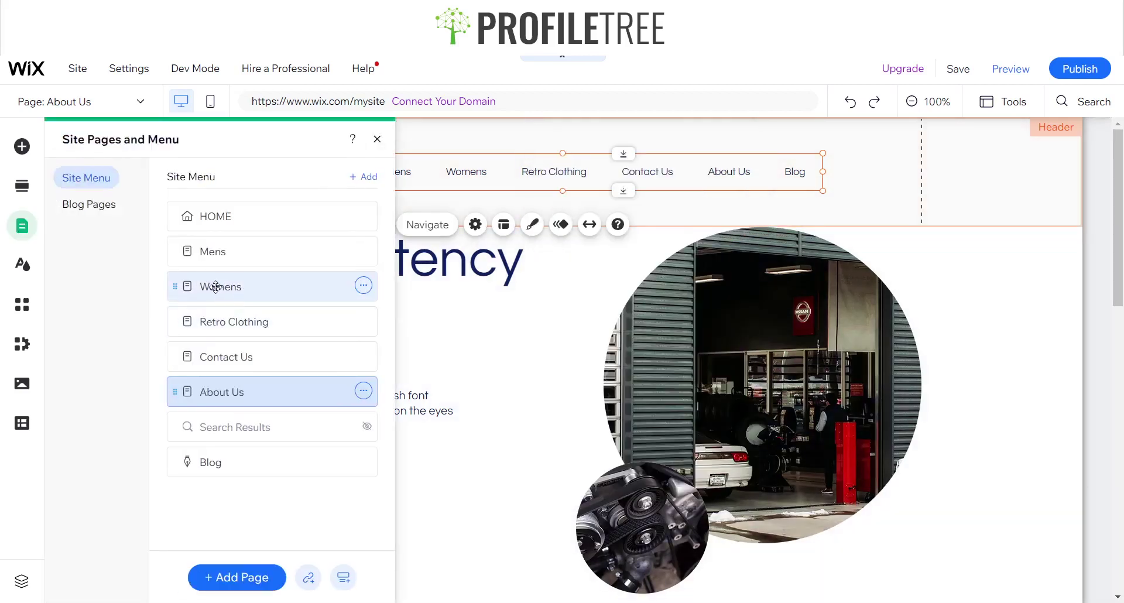
left_click_drag(216, 287, 255, 278)
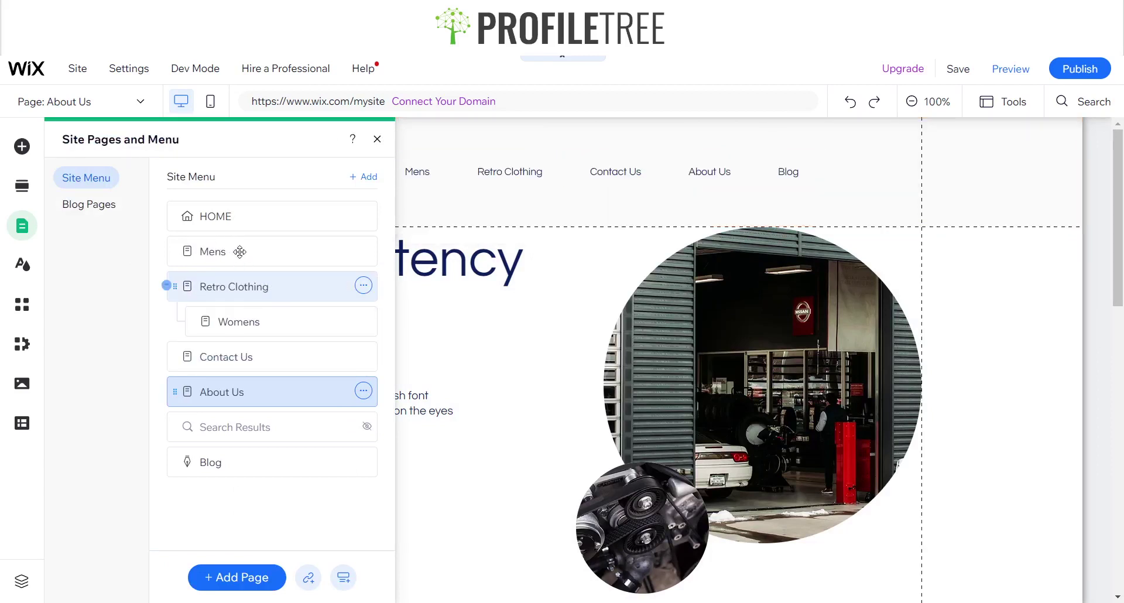
left_click_drag(238, 251, 281, 310)
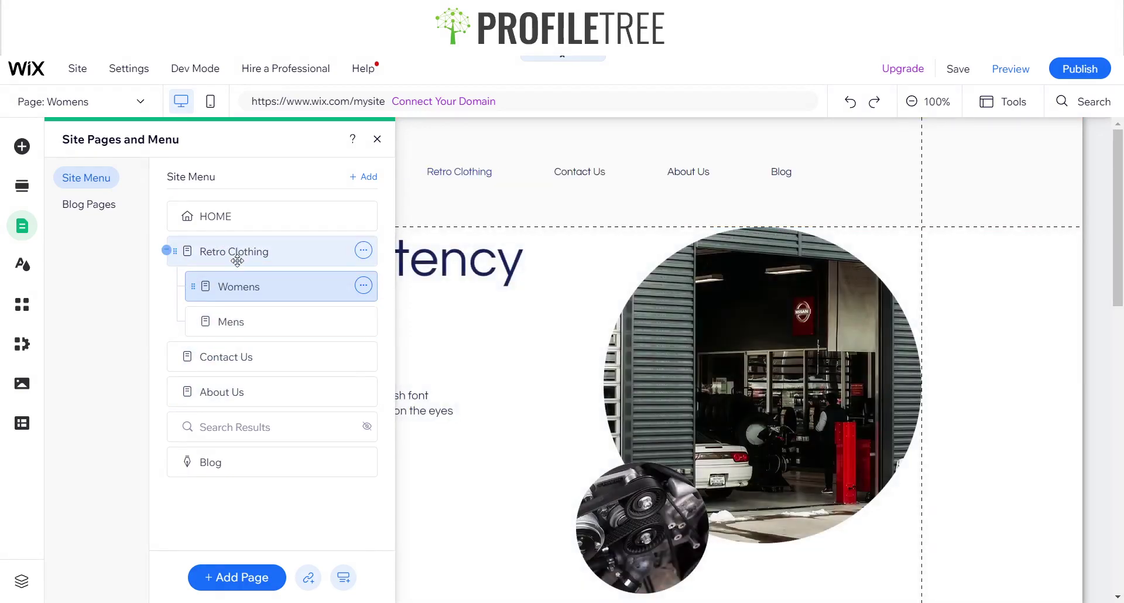
left_click(277, 263)
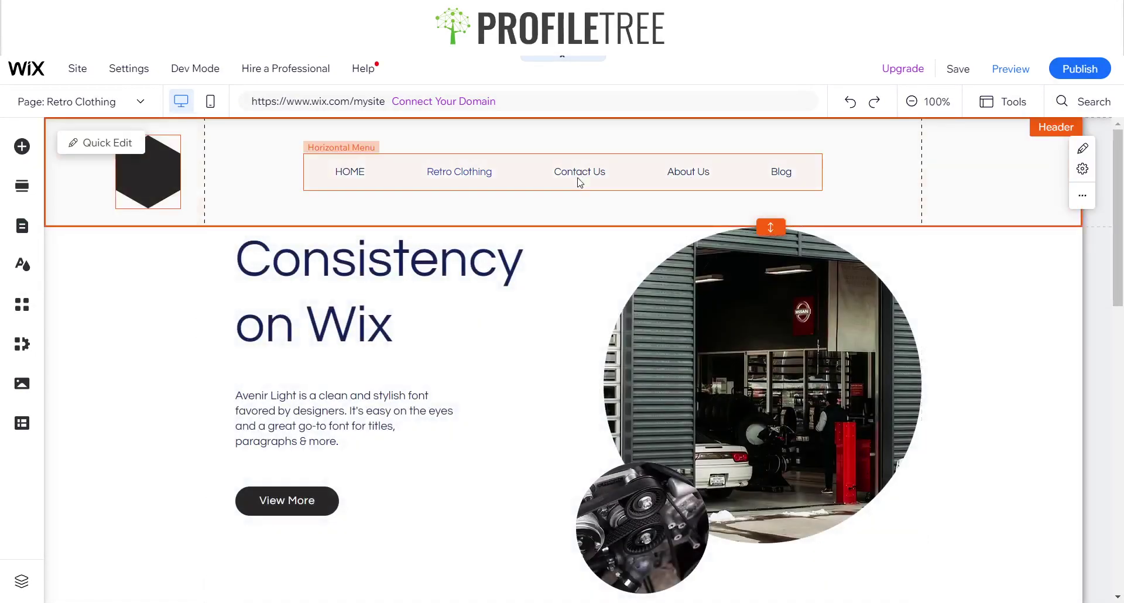
Step: Set the horizontal menu's regular-state submenu background to the bright blue theme colour #255BFE
left_click(579, 181)
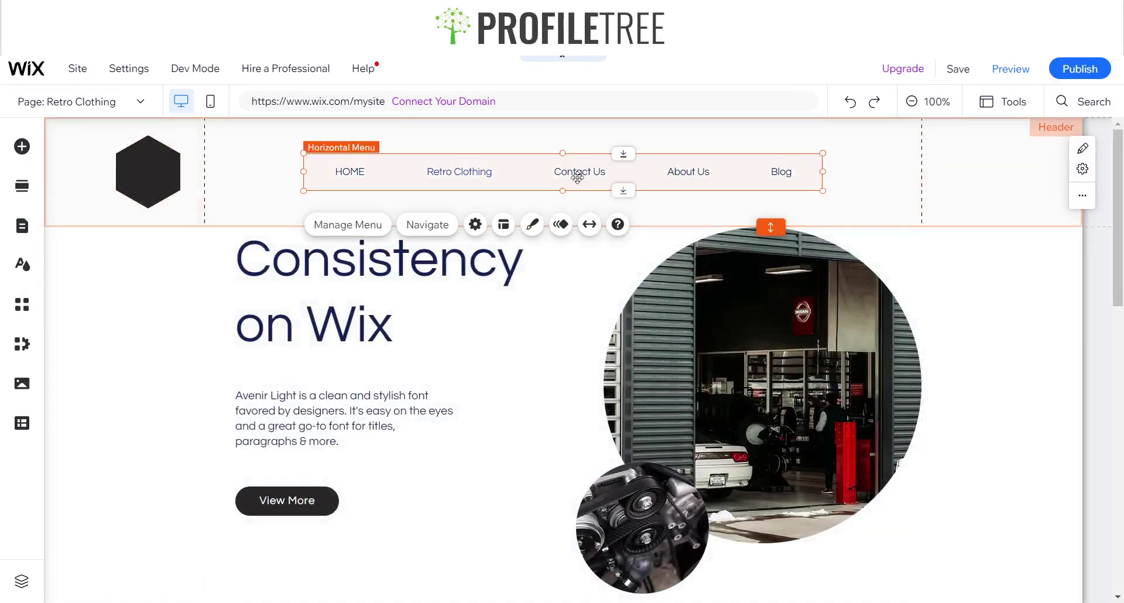
left_click(533, 226)
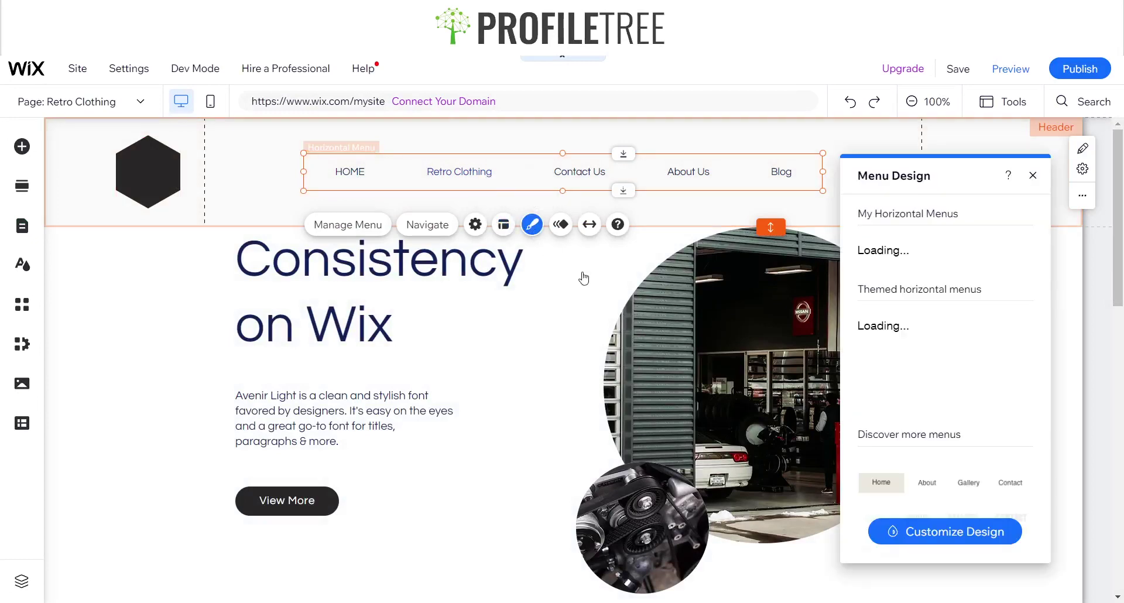
left_click(950, 534)
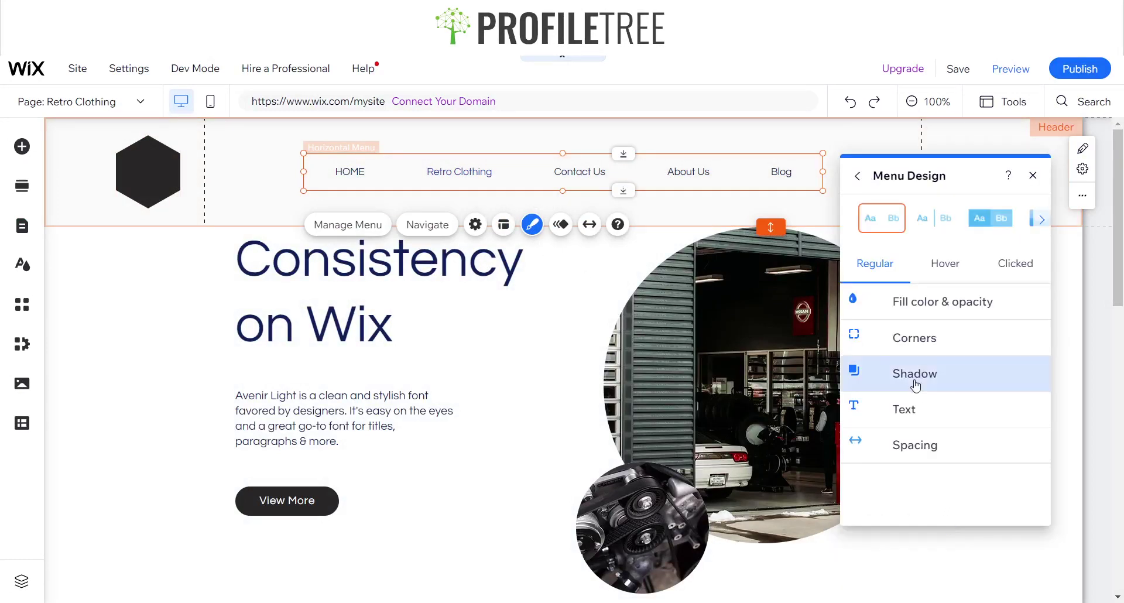
left_click(919, 300)
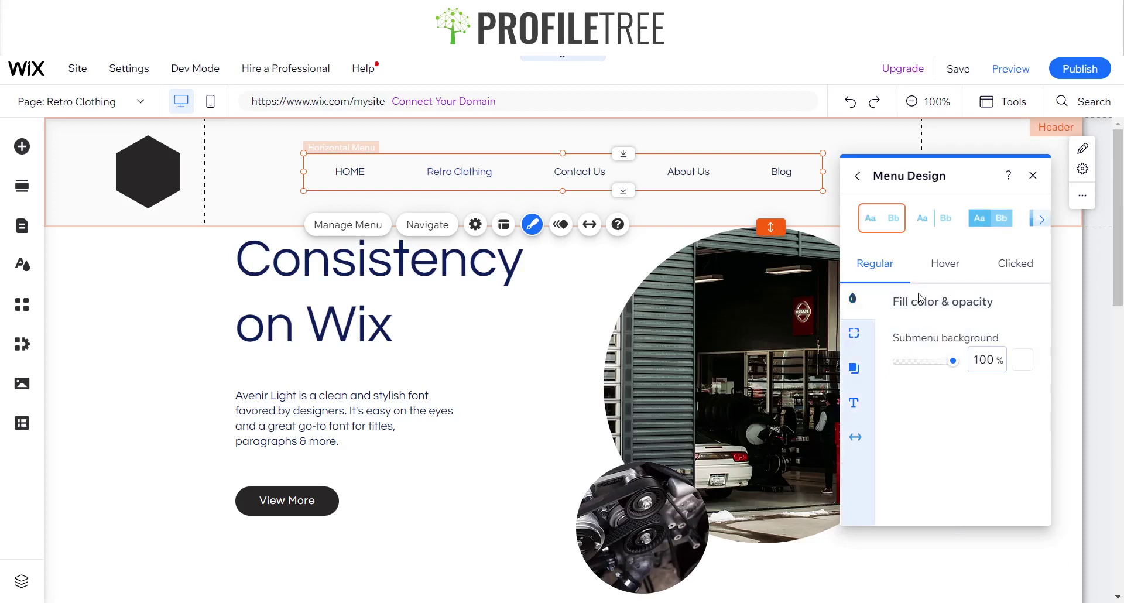
left_click(1022, 359)
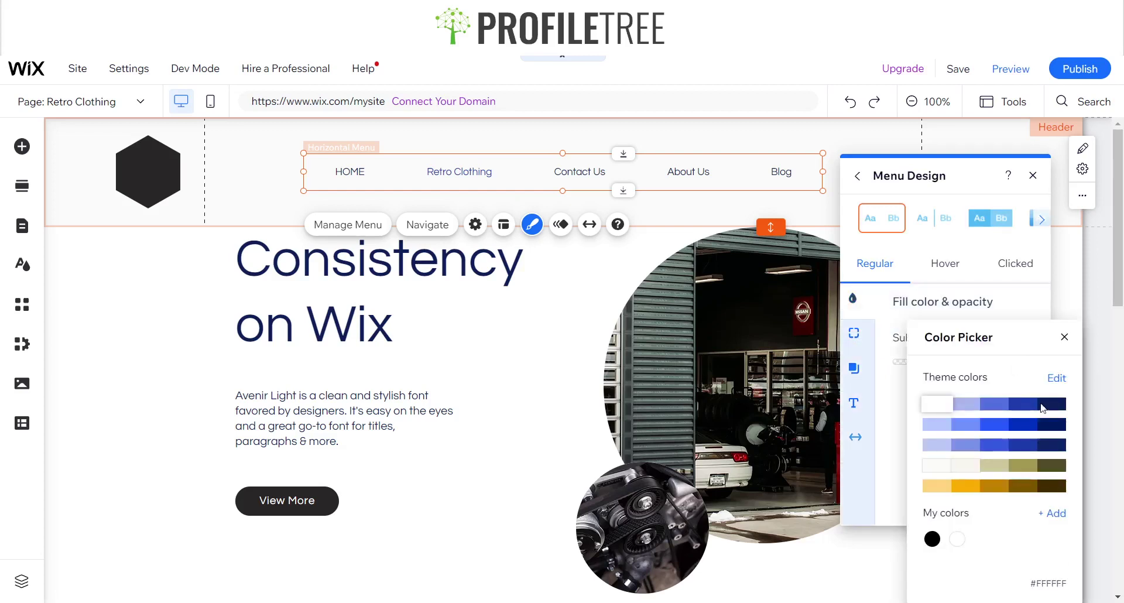
left_click(1022, 404)
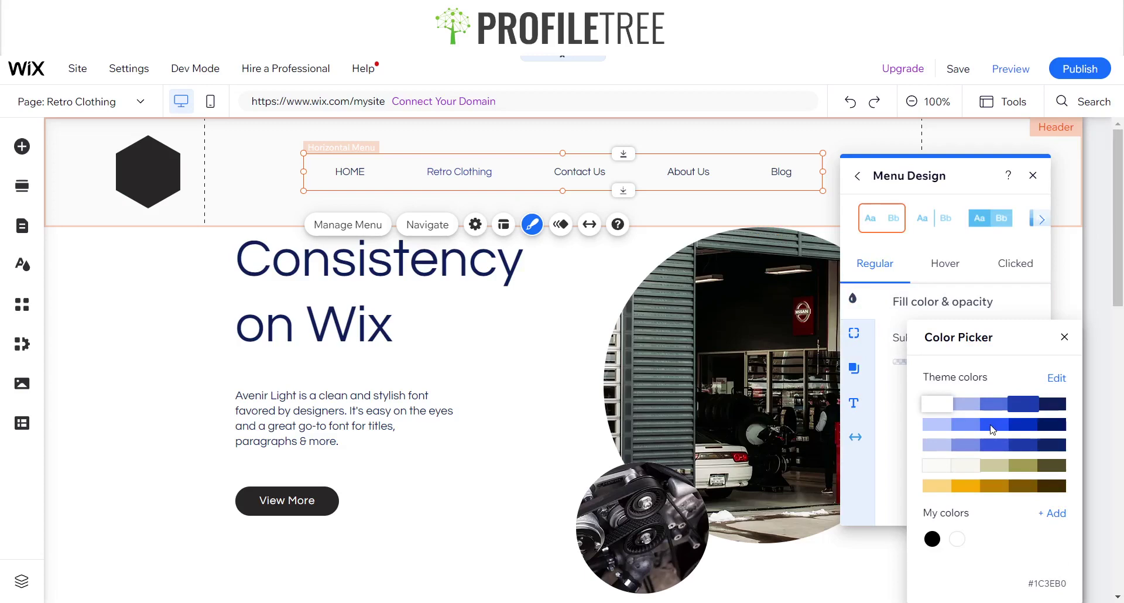
left_click(992, 430)
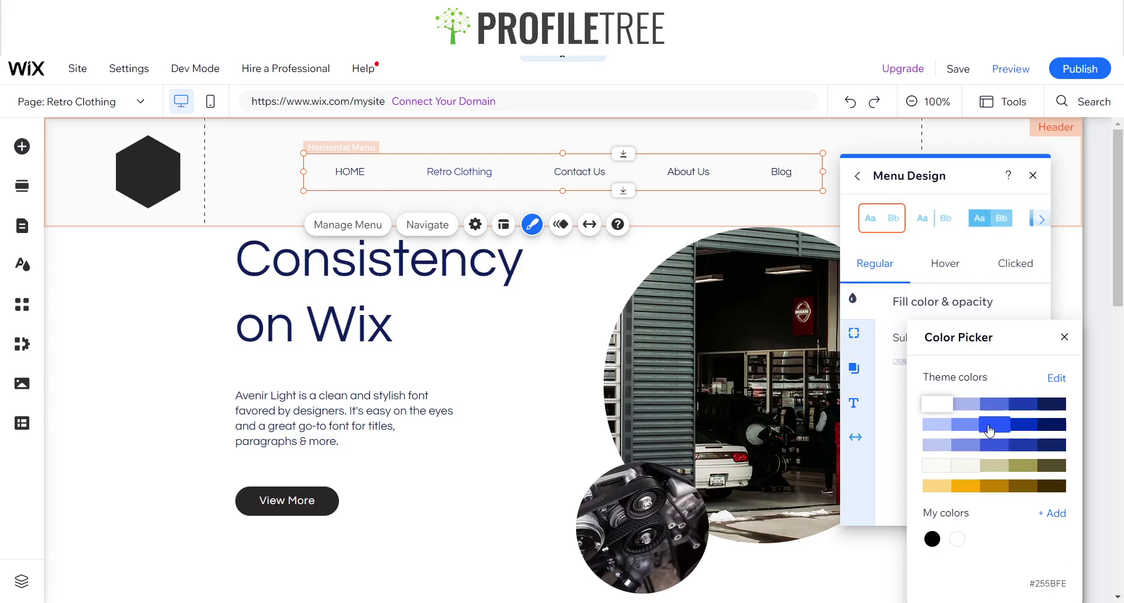
left_click(1064, 336)
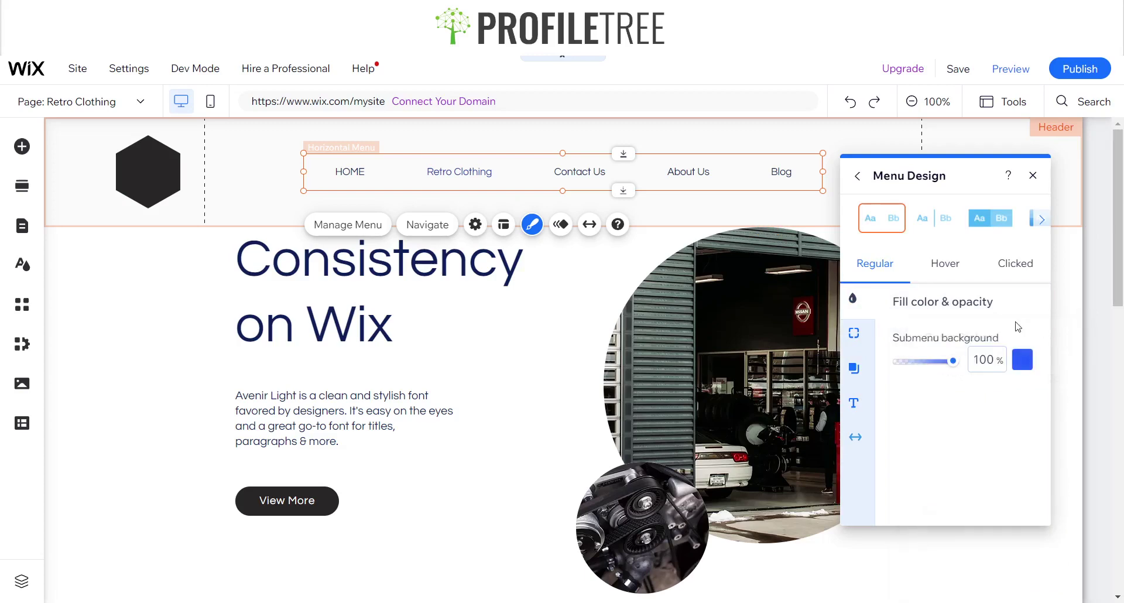
left_click(1033, 175)
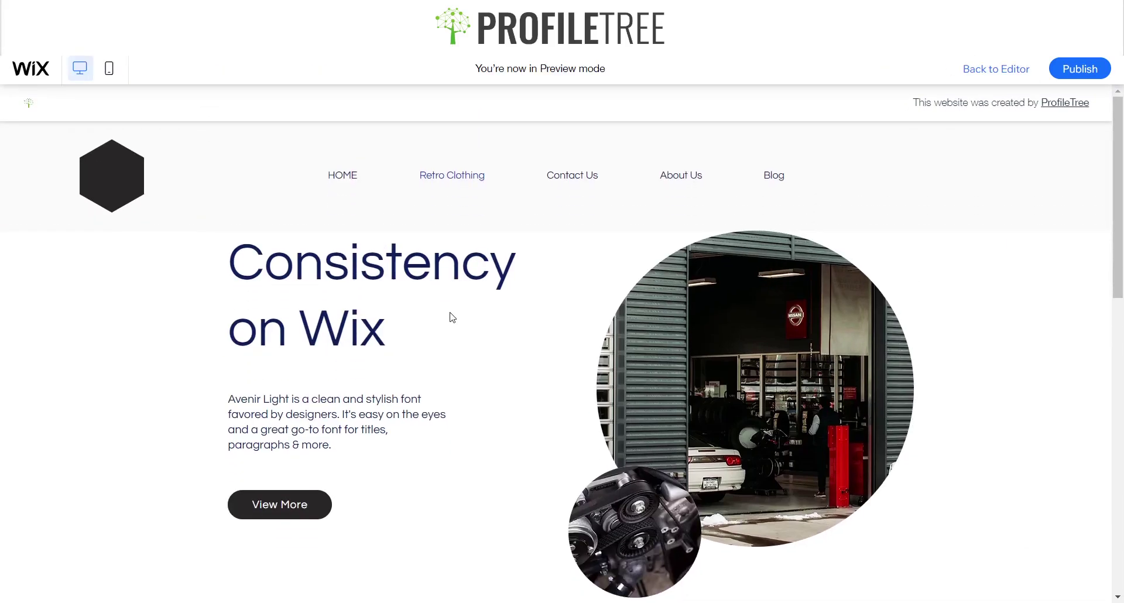
Step: Preview the site to check the submenu under Retro Clothing, and return to the header in the editor
mouse_move(464, 171)
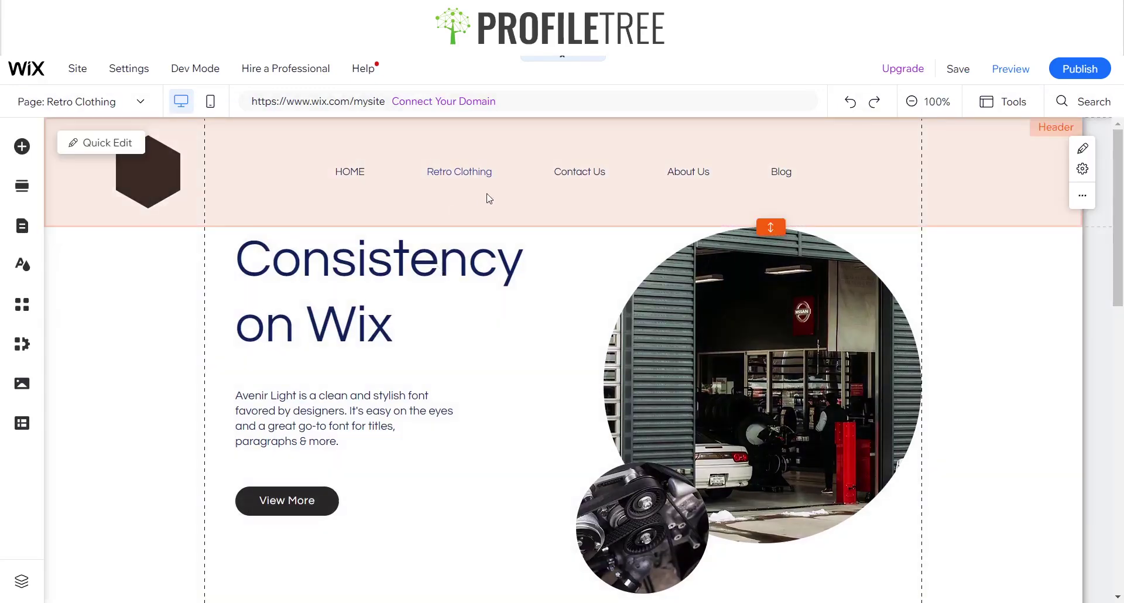
left_click(513, 181)
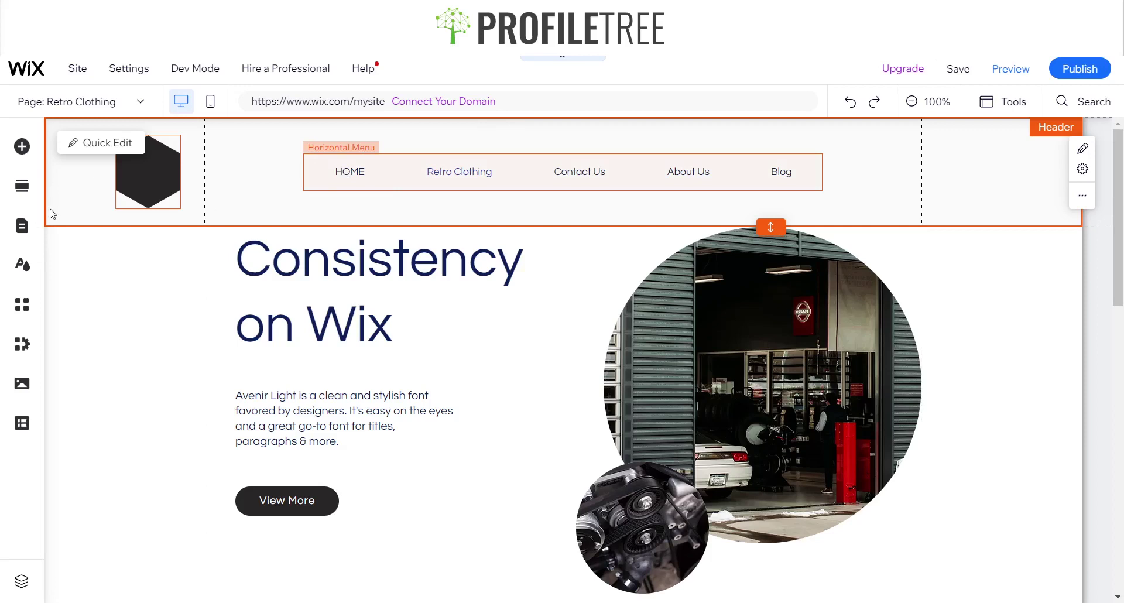
Step: Hide the HOME page from the site menu
left_click(21, 228)
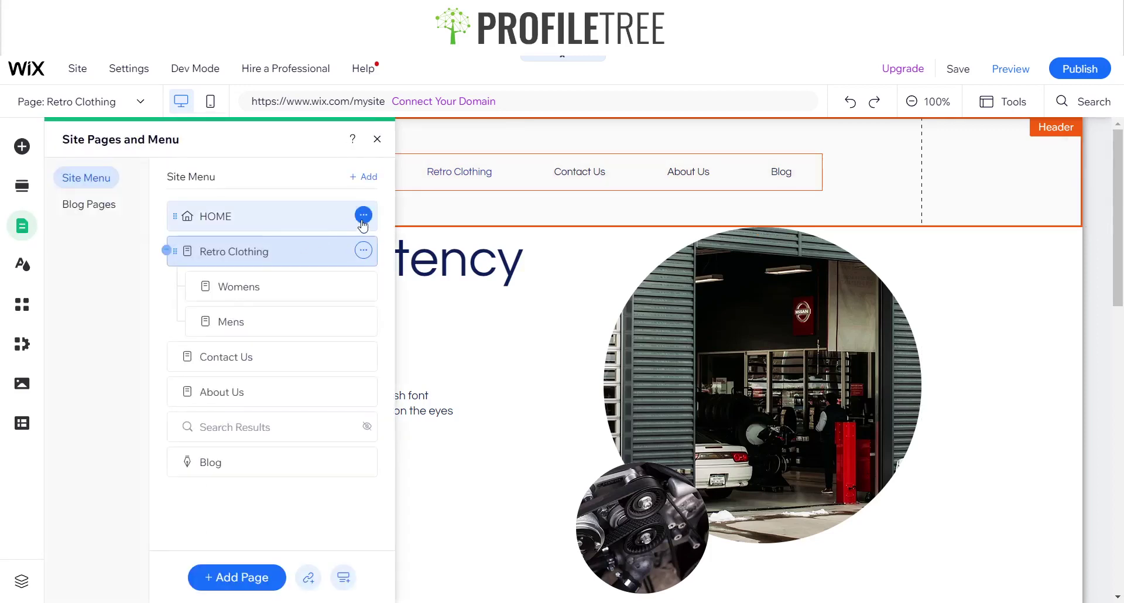
left_click(364, 215)
left_click(417, 405)
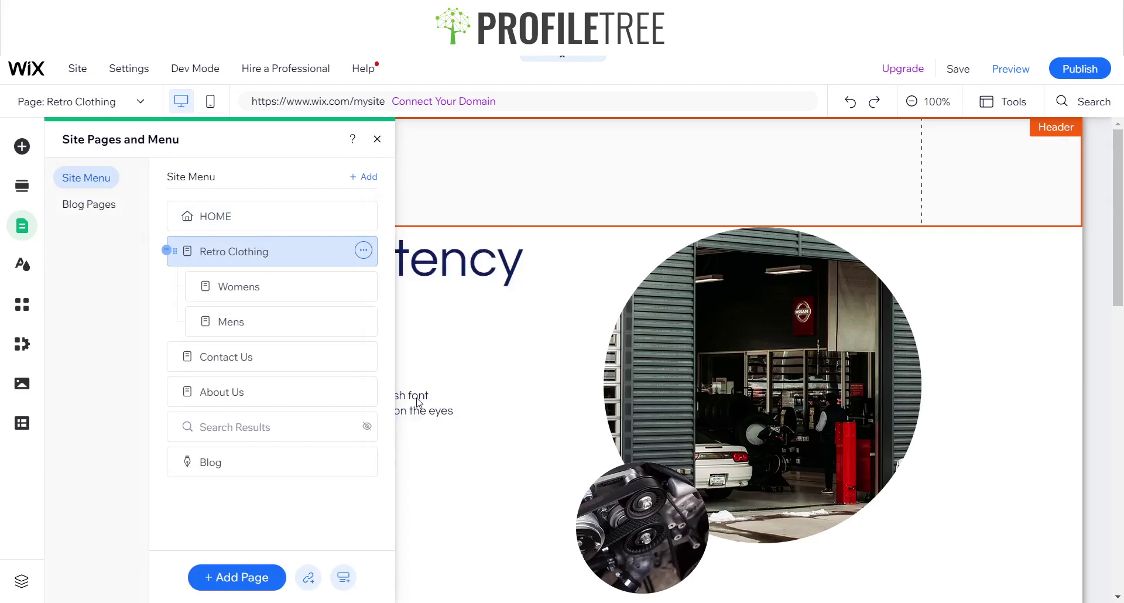
left_click(377, 145)
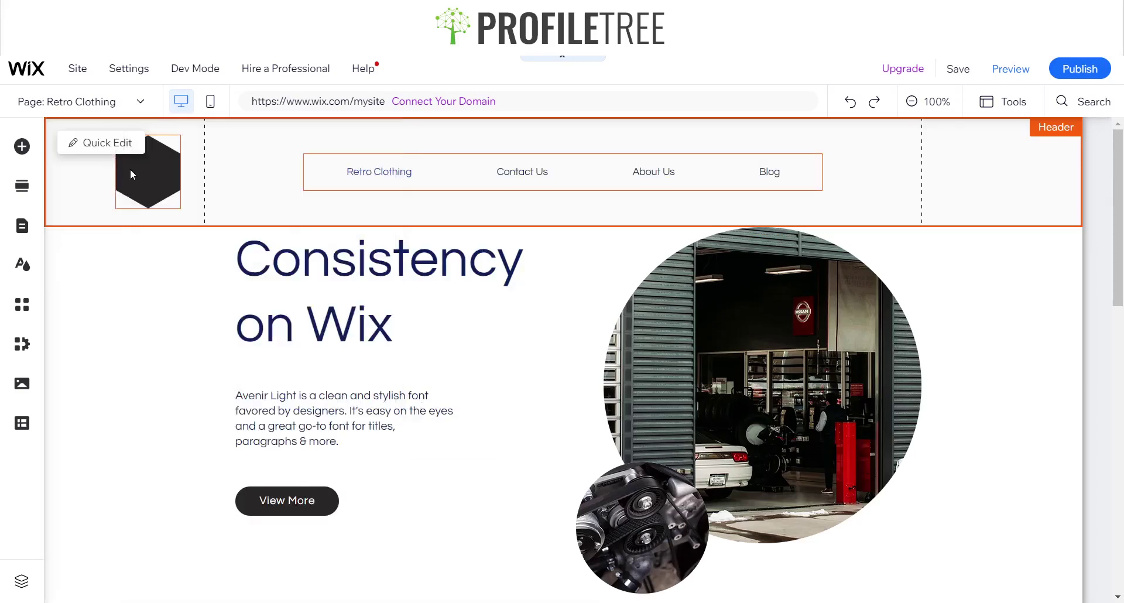
Step: Link the black hexagon in the header to the HOME page, opening in the current window
left_click(136, 174)
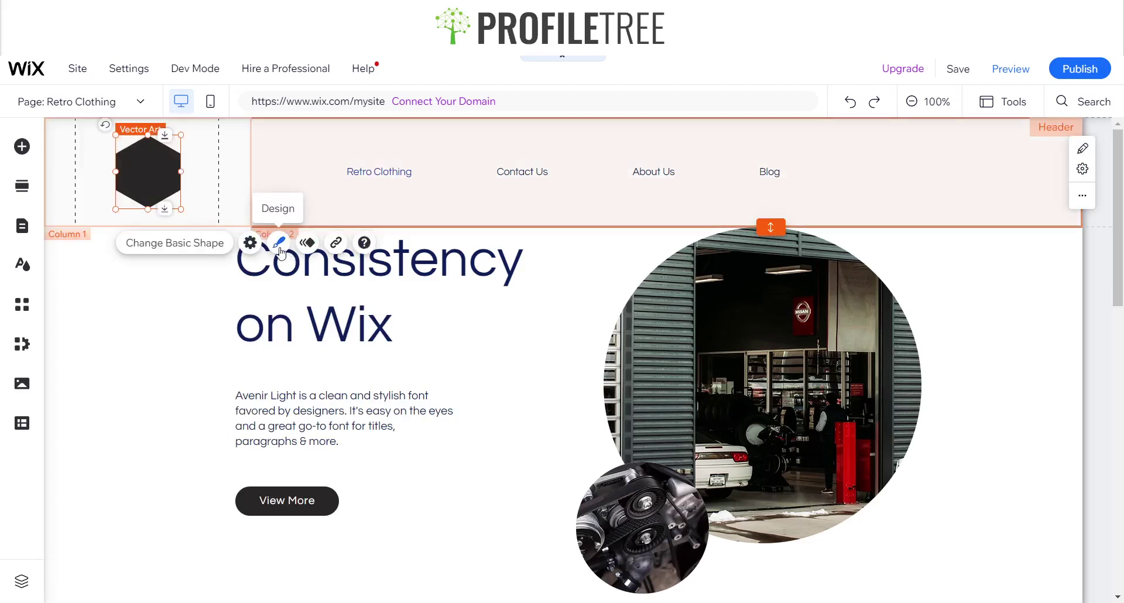
left_click(335, 243)
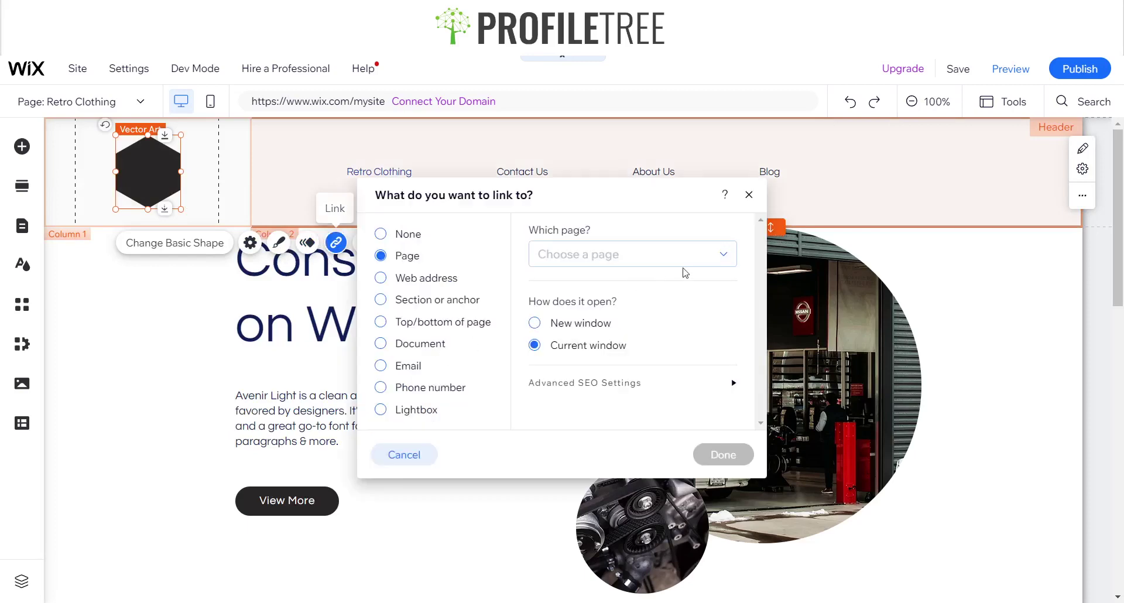
left_click(617, 261)
left_click(571, 290)
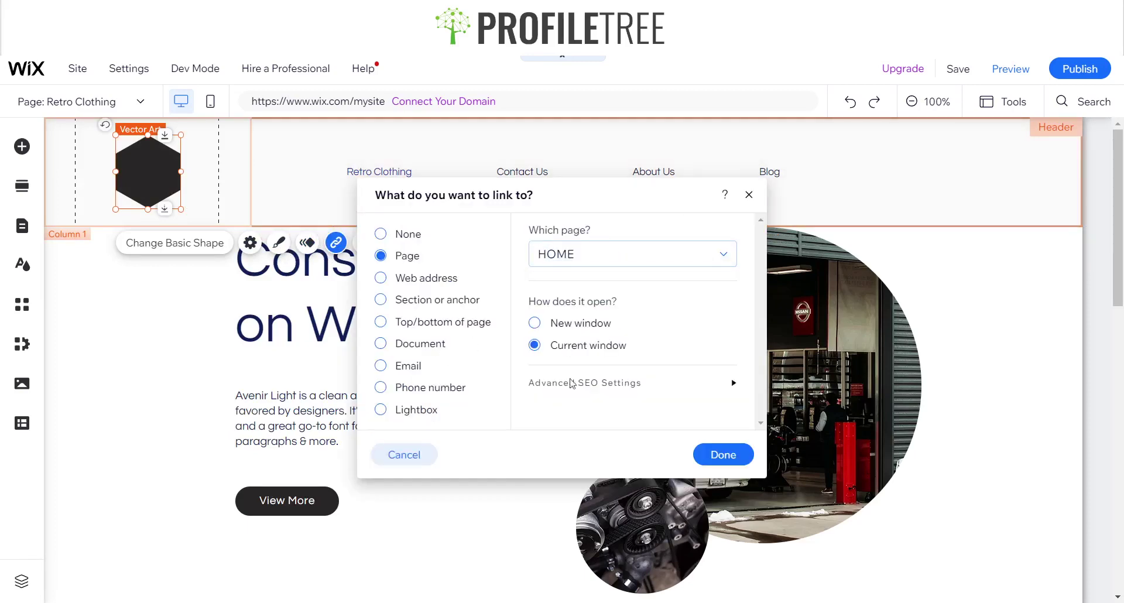
left_click(726, 456)
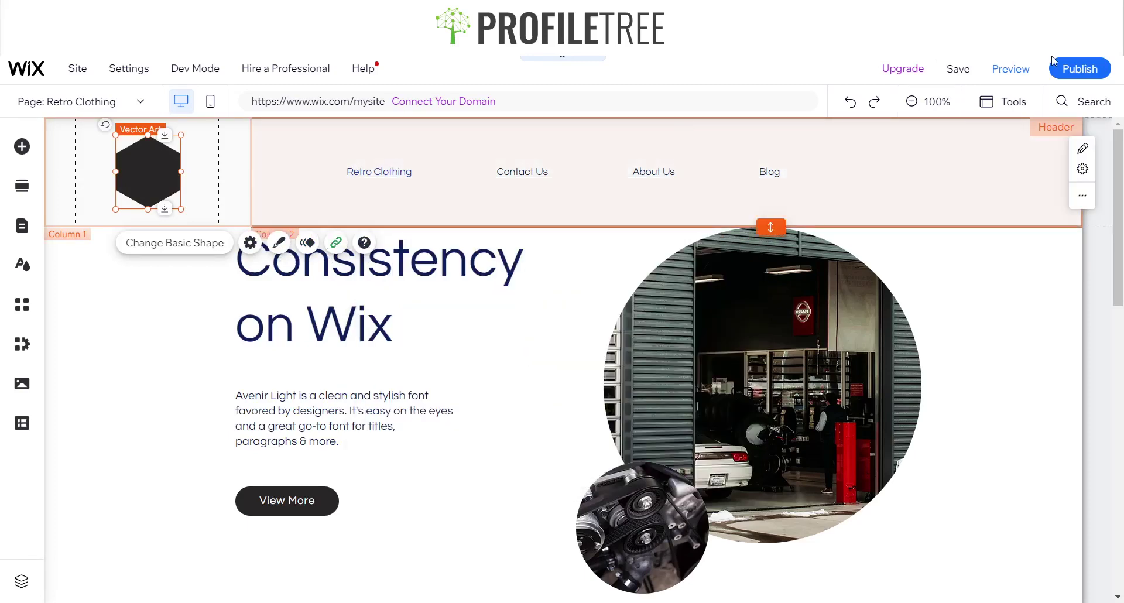
Step: Preview the site, test the About Us menu item and the hexagon's link, and return to the editor
left_click(1018, 72)
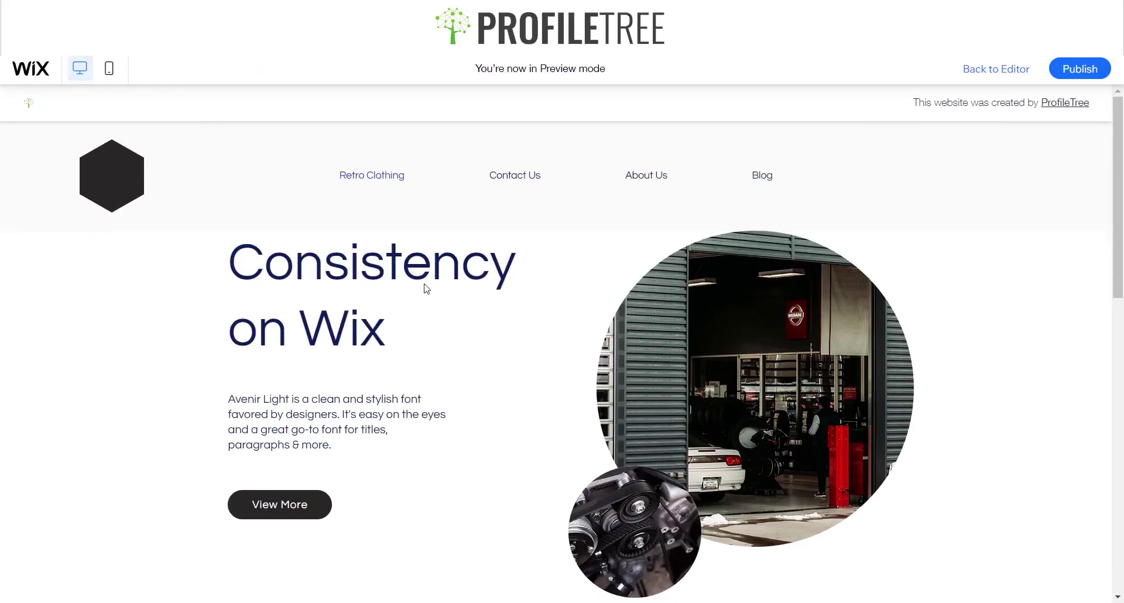
left_click(668, 177)
left_click(102, 180)
left_click(993, 73)
left_click(969, 83)
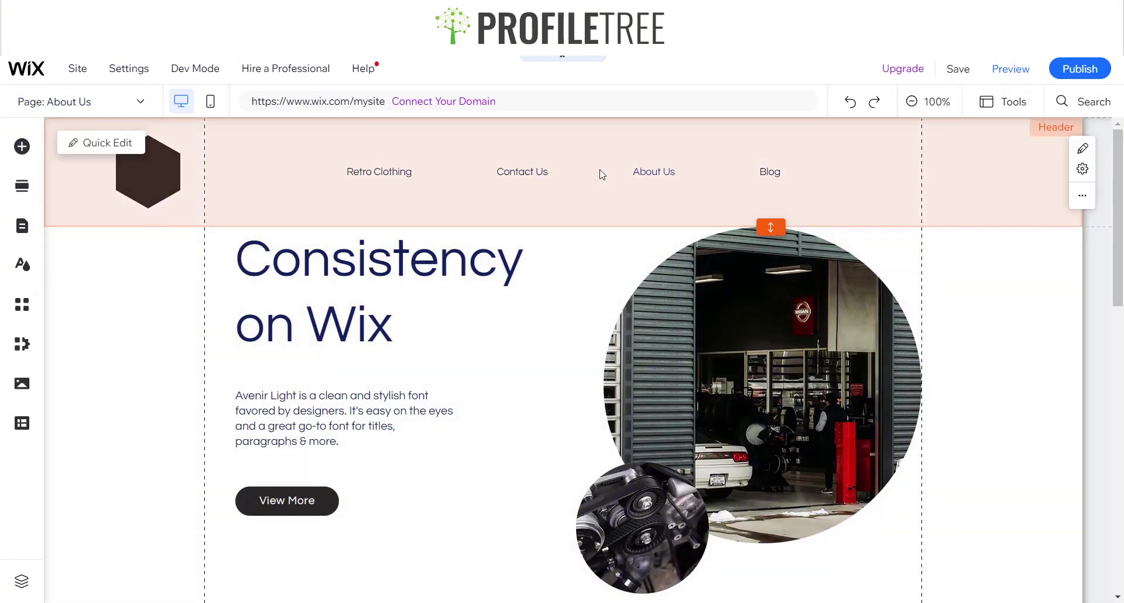
Step: Narrow the horizontal menu and move it towards the right end of the header strip's second column
left_click(721, 172)
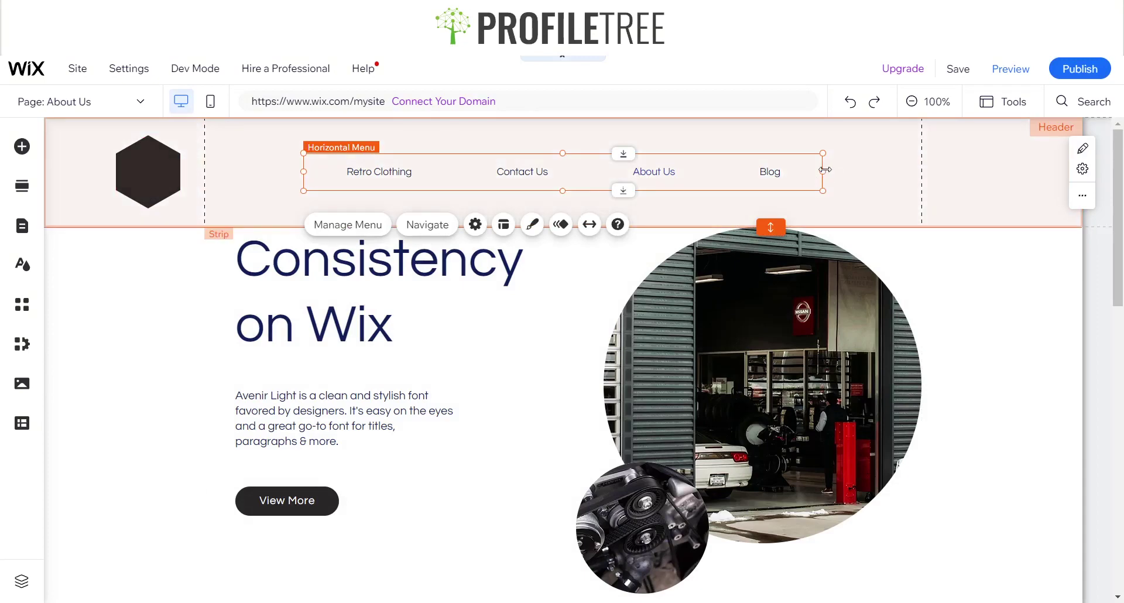
left_click_drag(825, 170, 687, 174)
left_click_drag(609, 183, 860, 183)
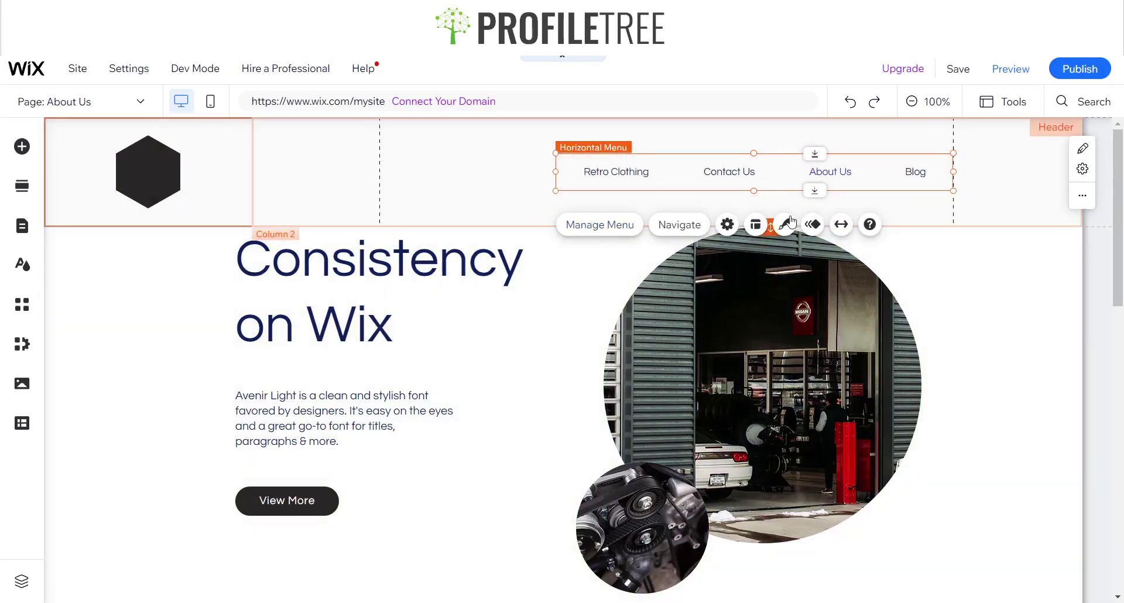
left_click(724, 213)
left_click(777, 236)
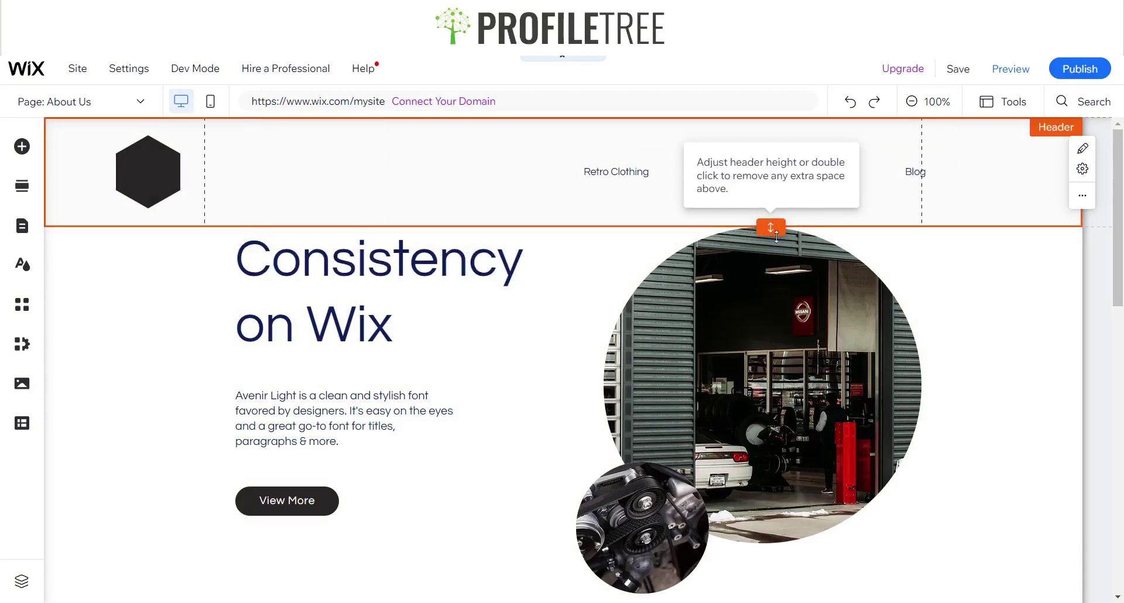
Step: Extend the header's height downward and remove the extra space below its strip again
left_click_drag(777, 246, 777, 277)
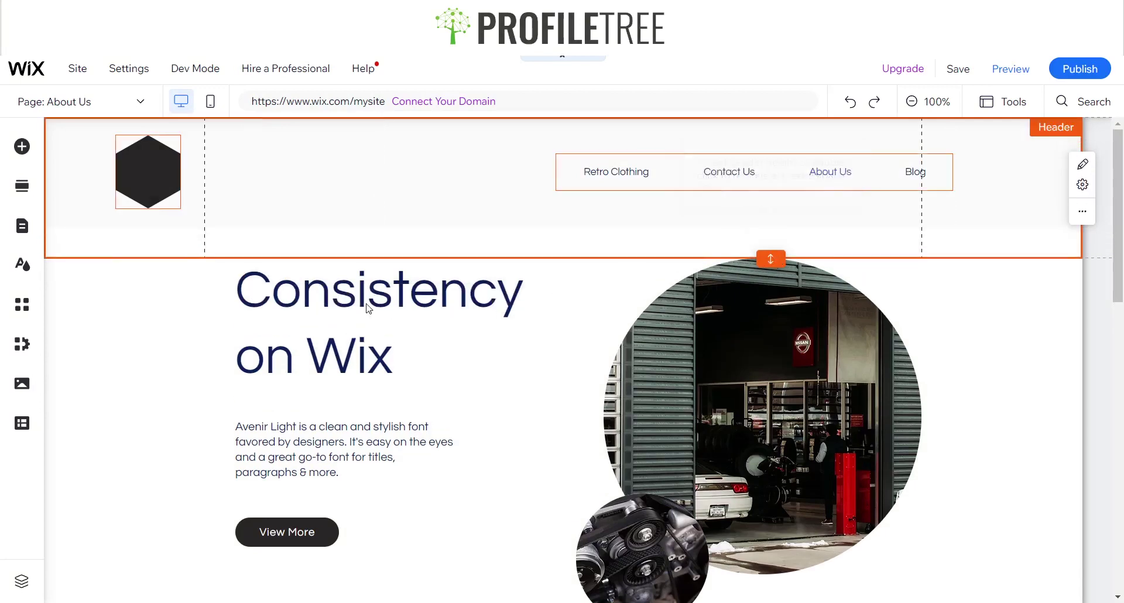
left_click(179, 326)
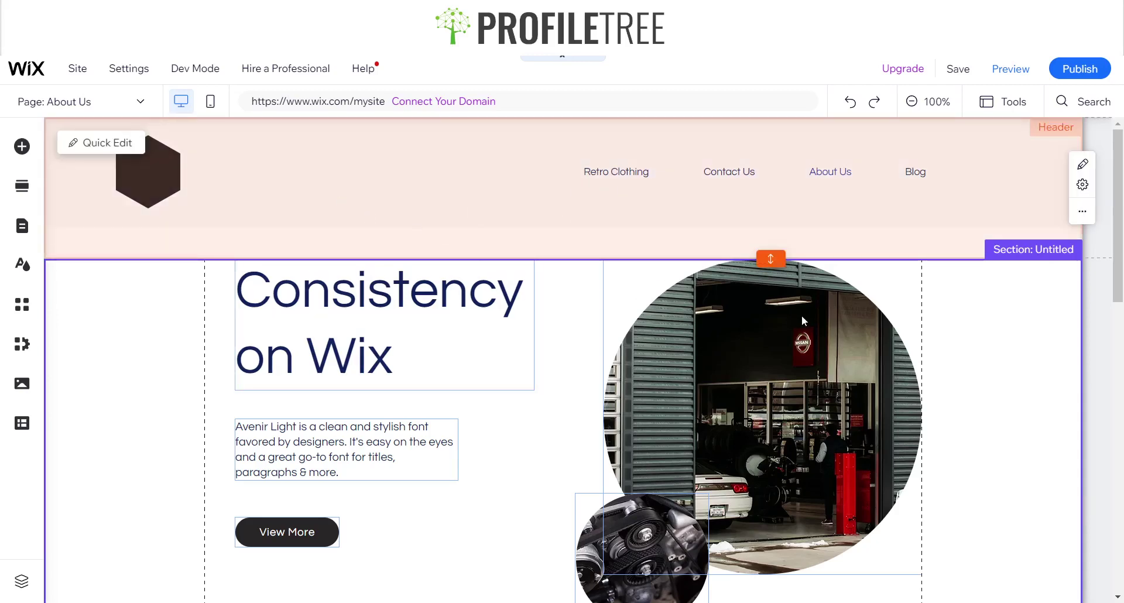
left_click(762, 253)
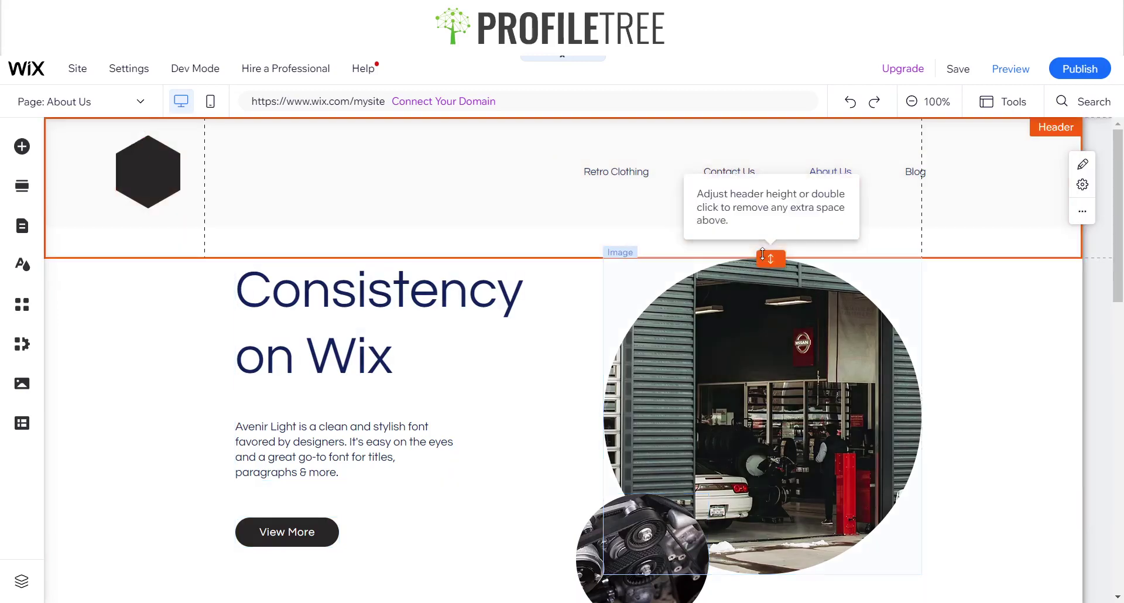
double_click(762, 253)
left_click(462, 187)
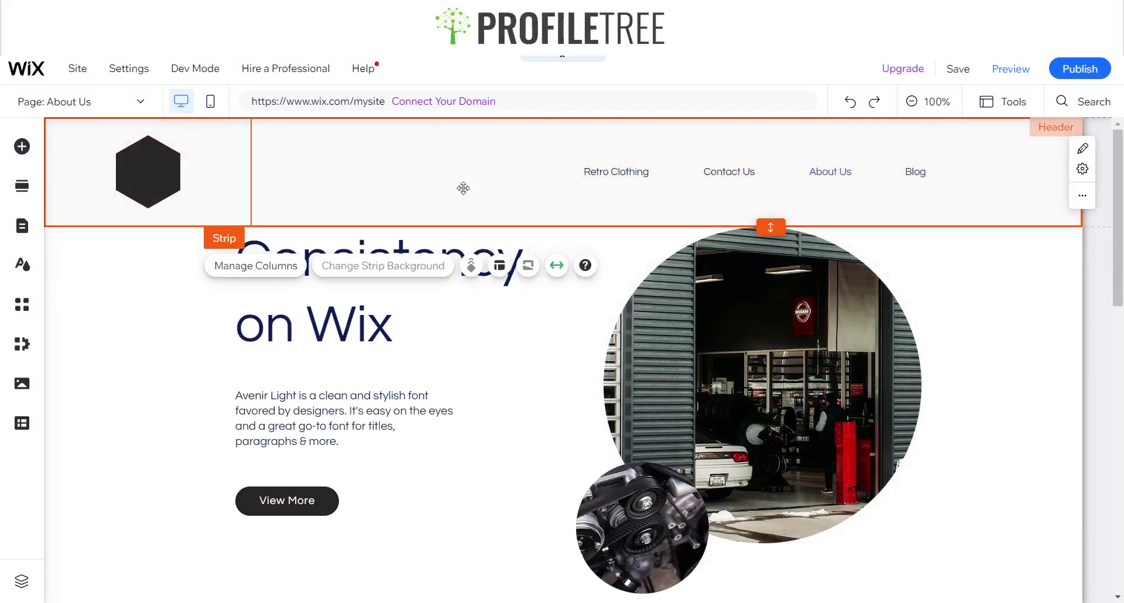
Step: Review the page order and subpages of the header's horizontal menu in its menu manager
left_click(765, 186)
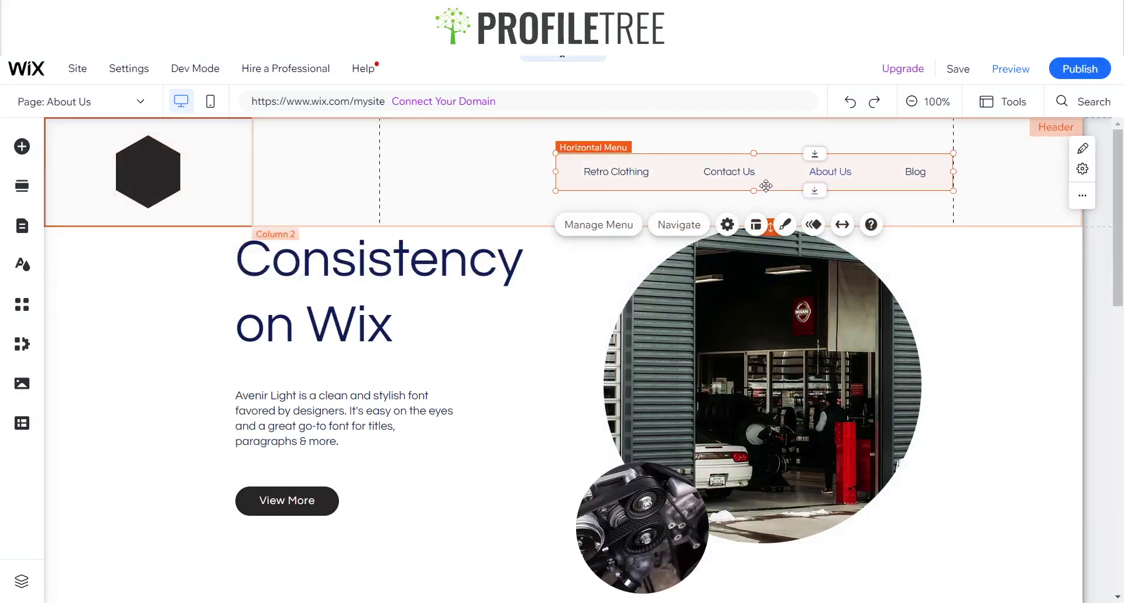
left_click(600, 224)
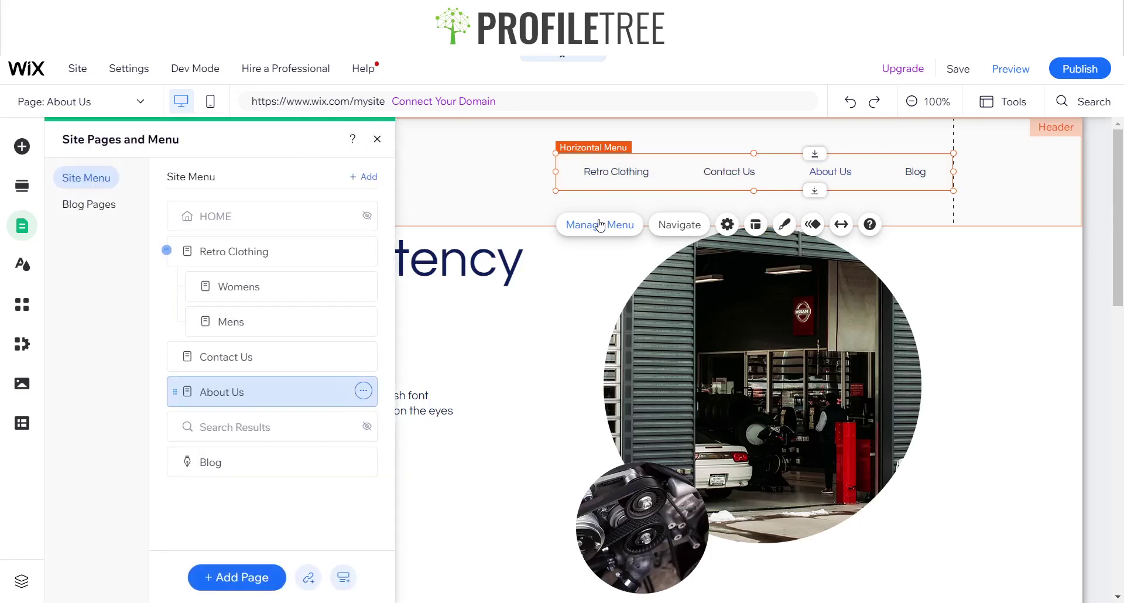
left_click(377, 139)
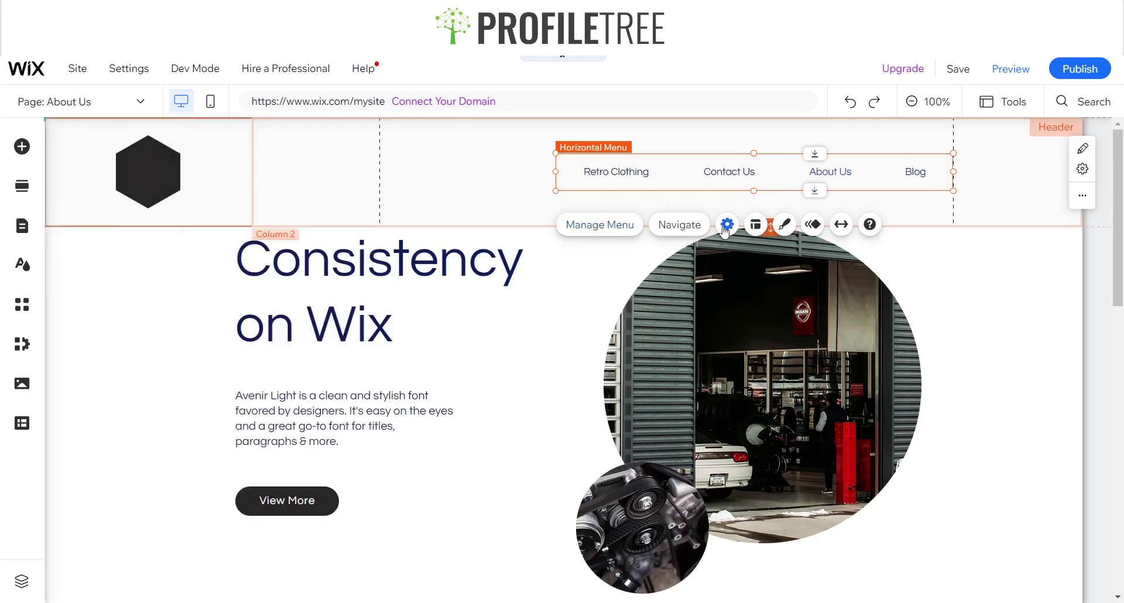
Step: Compare the text alignments for the horizontal menu and set its text to right-aligned
left_click(756, 224)
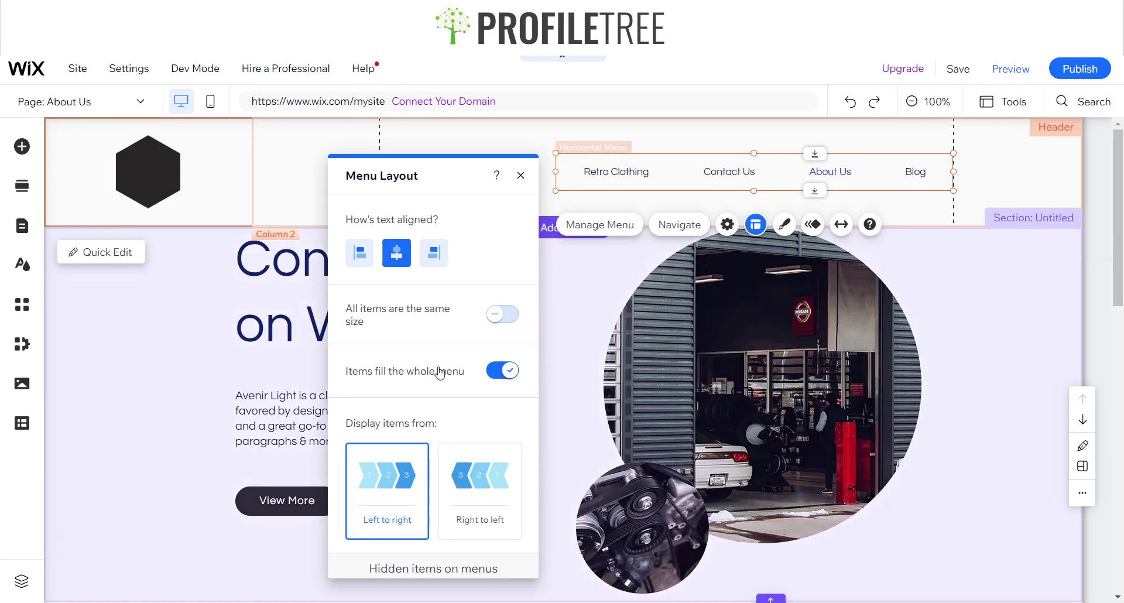
left_click(433, 252)
left_click(360, 253)
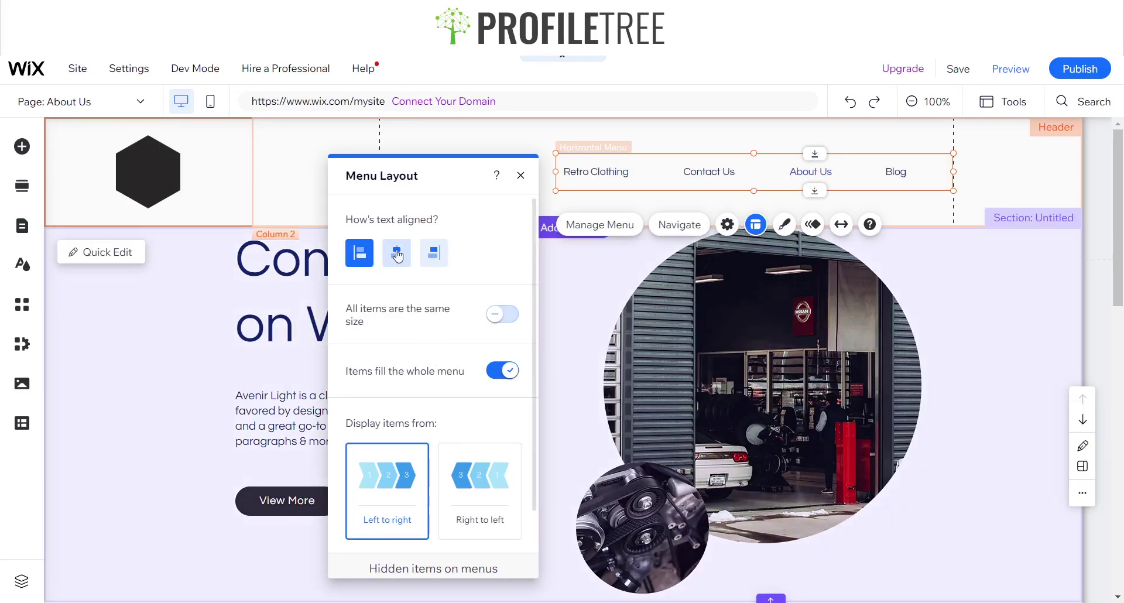
left_click(396, 253)
left_click(442, 251)
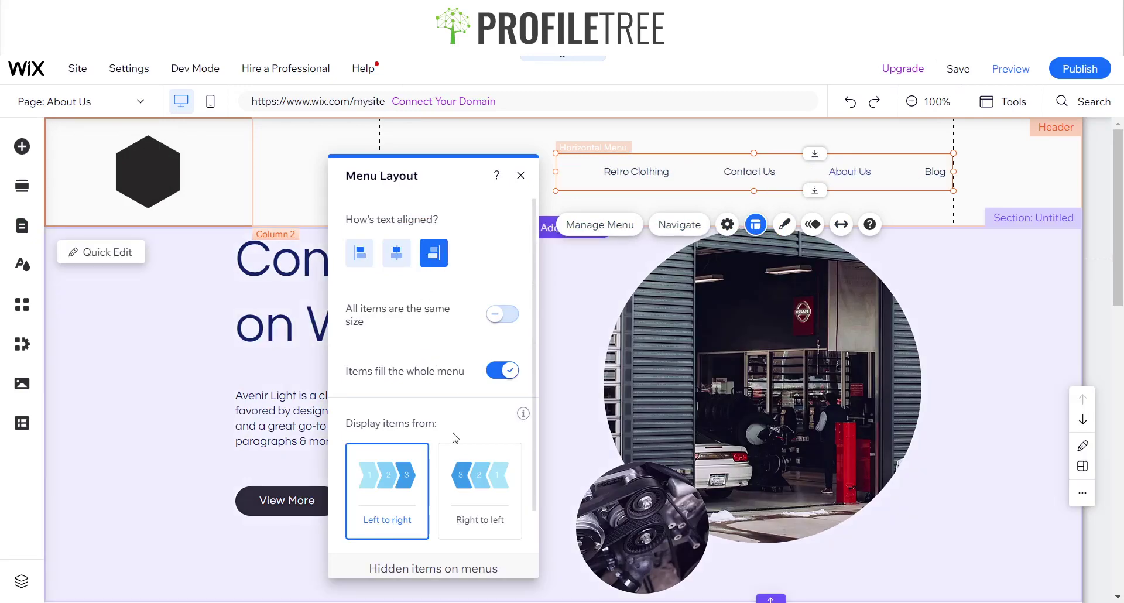
Step: Set the horizontal menu's items to display from right to left and leave the layout settings
left_click(474, 507)
left_click(383, 504)
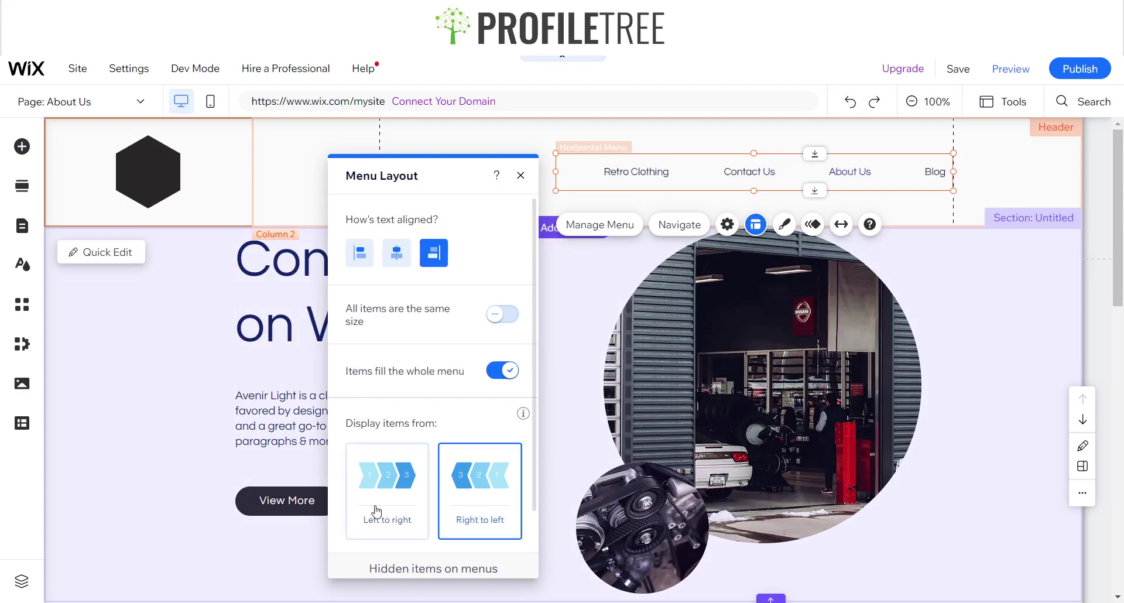
left_click(486, 494)
left_click(325, 509)
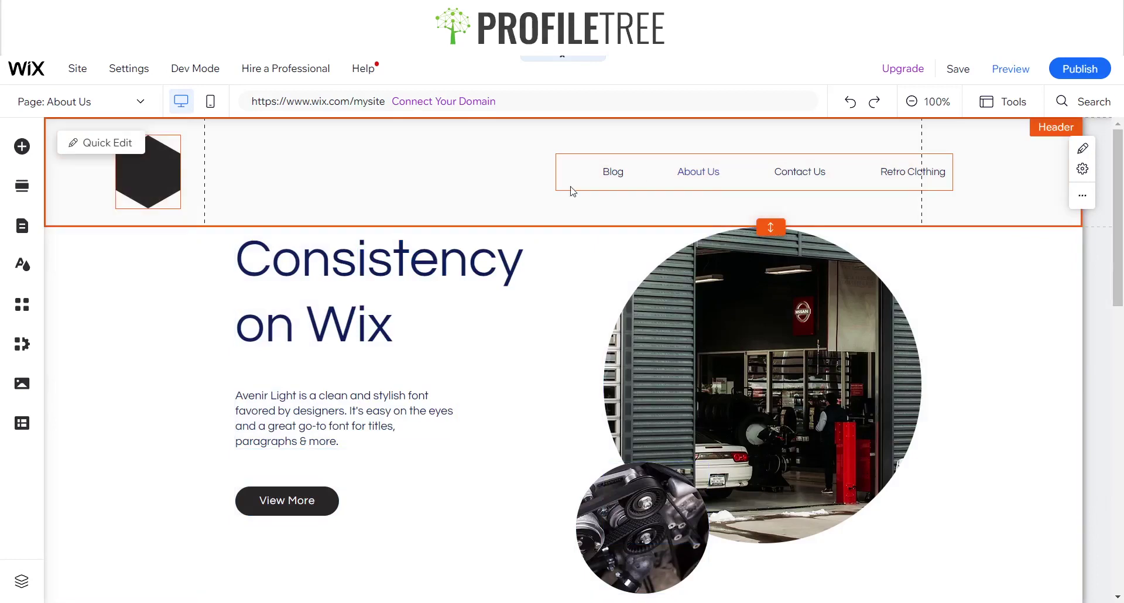
left_click(494, 183)
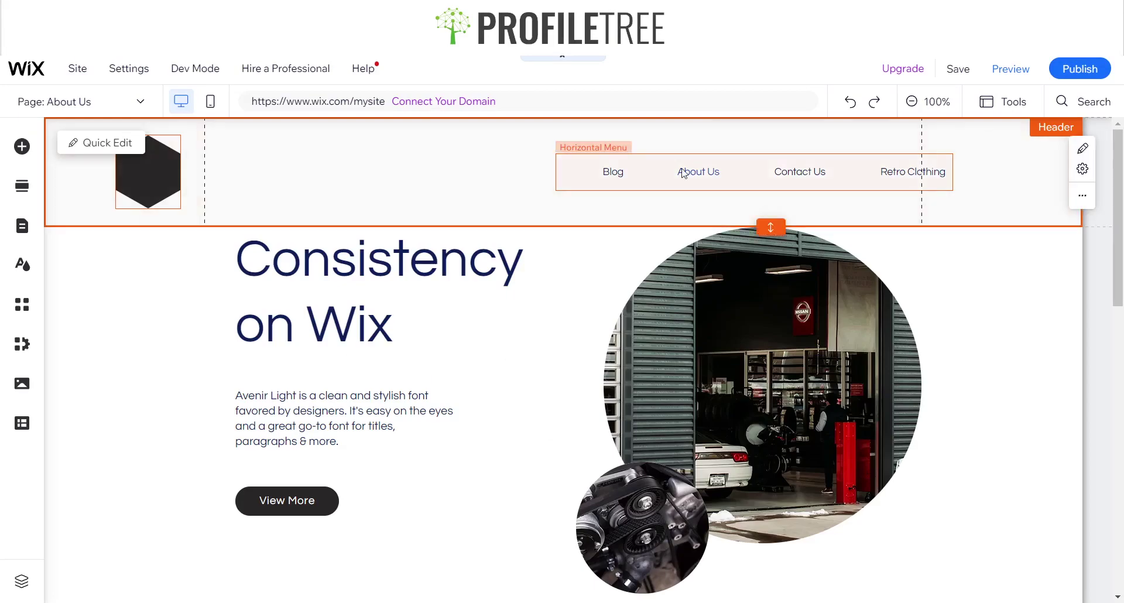
Step: Set the horizontal menu's regular text to a font size of 18 px and nudge the menu slightly to the right
left_click(727, 171)
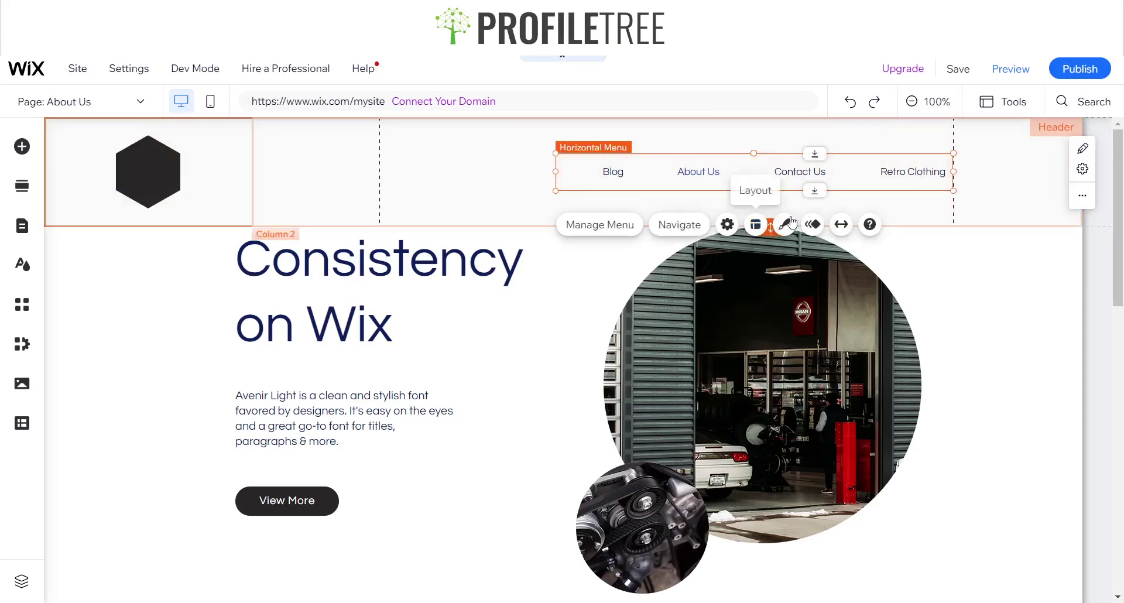
left_click(785, 224)
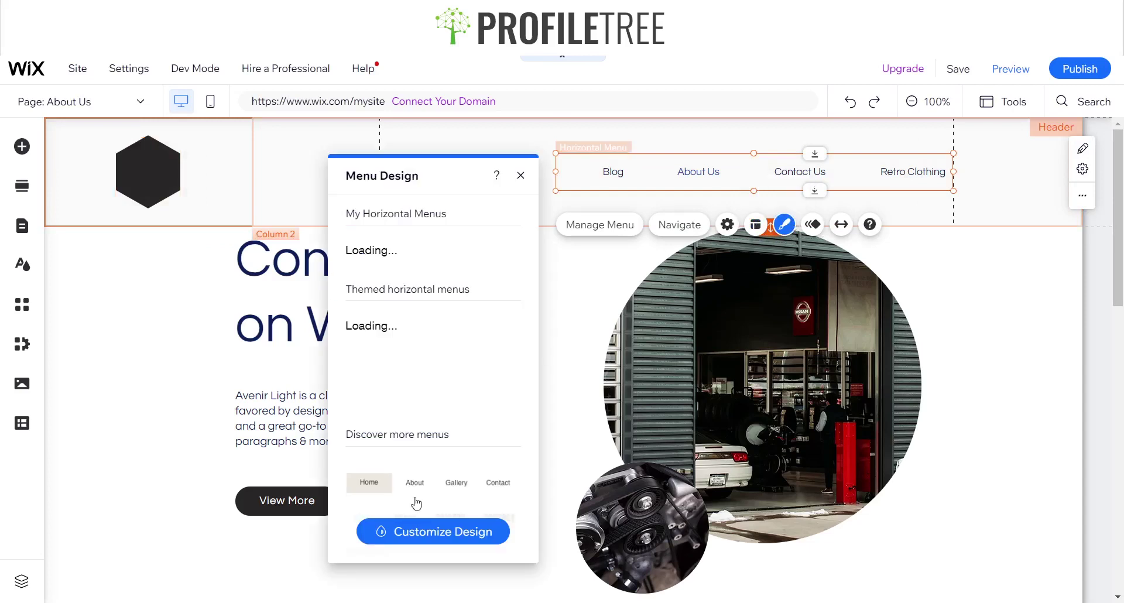
left_click(398, 534)
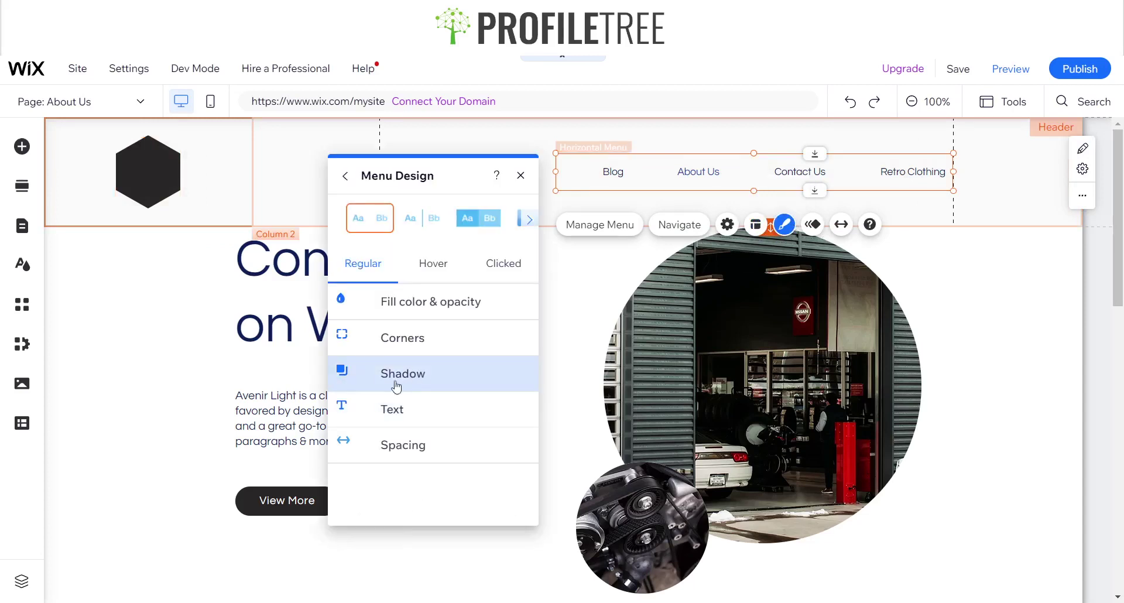
left_click(395, 404)
scroll(444, 460, "down", 2)
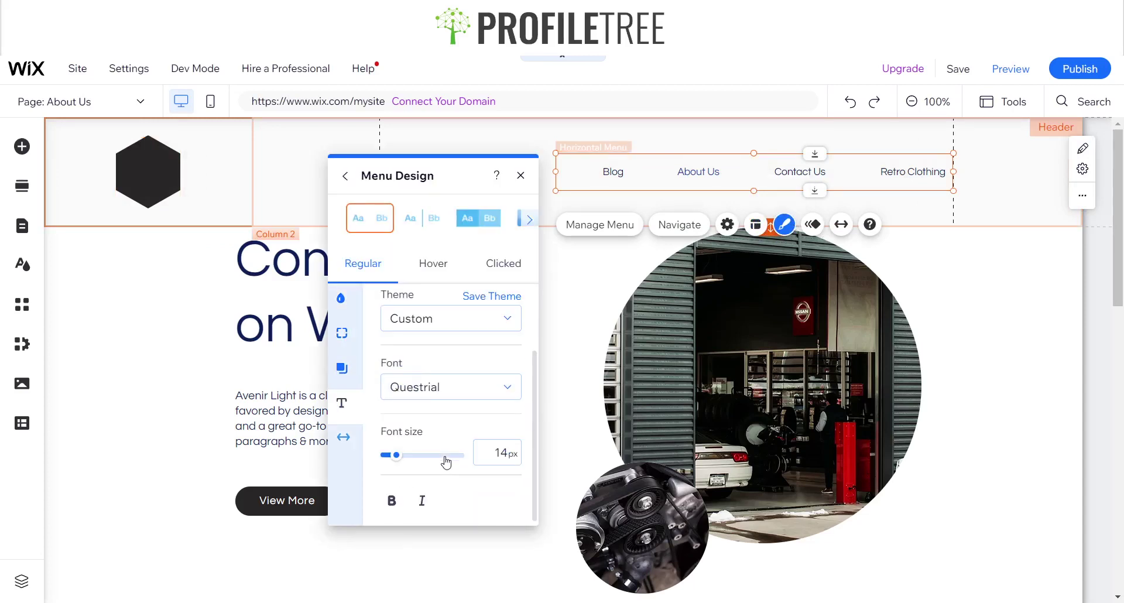
left_click(505, 457)
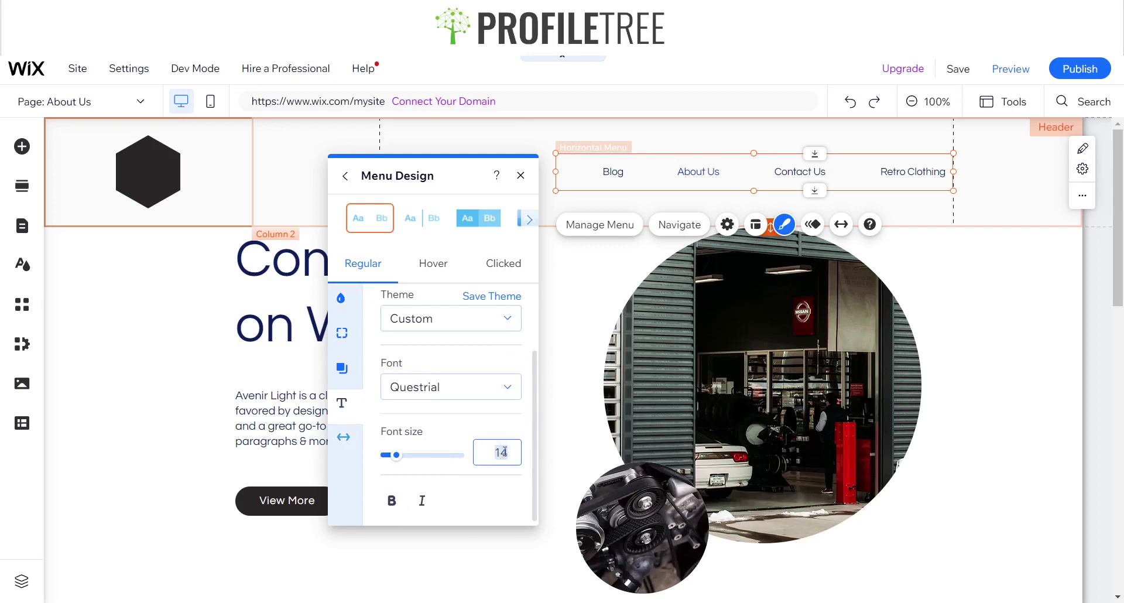
type("18")
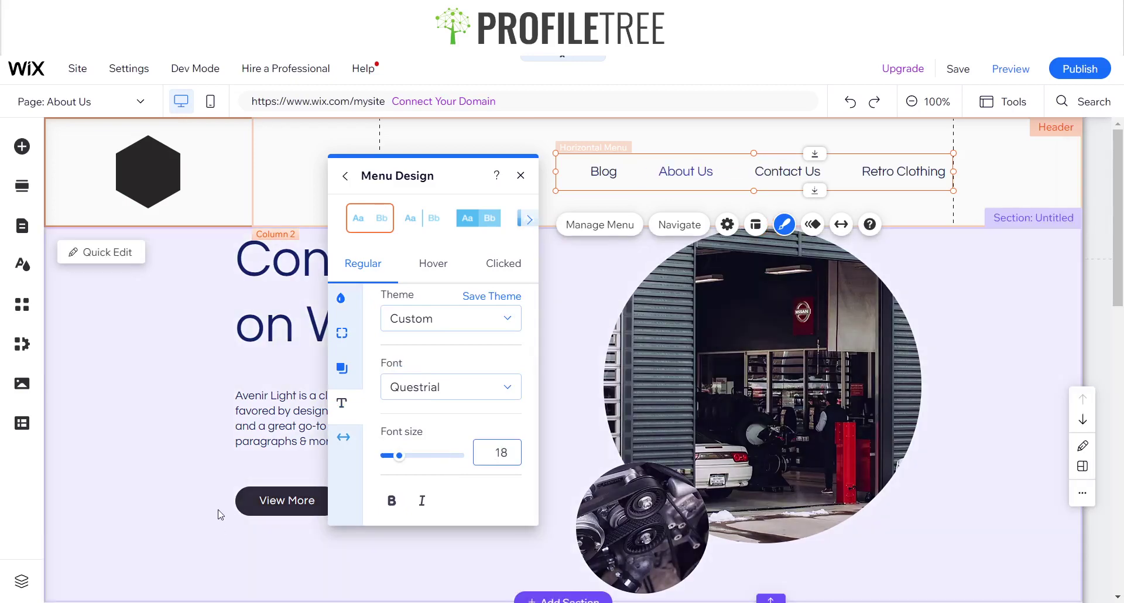
left_click(222, 515)
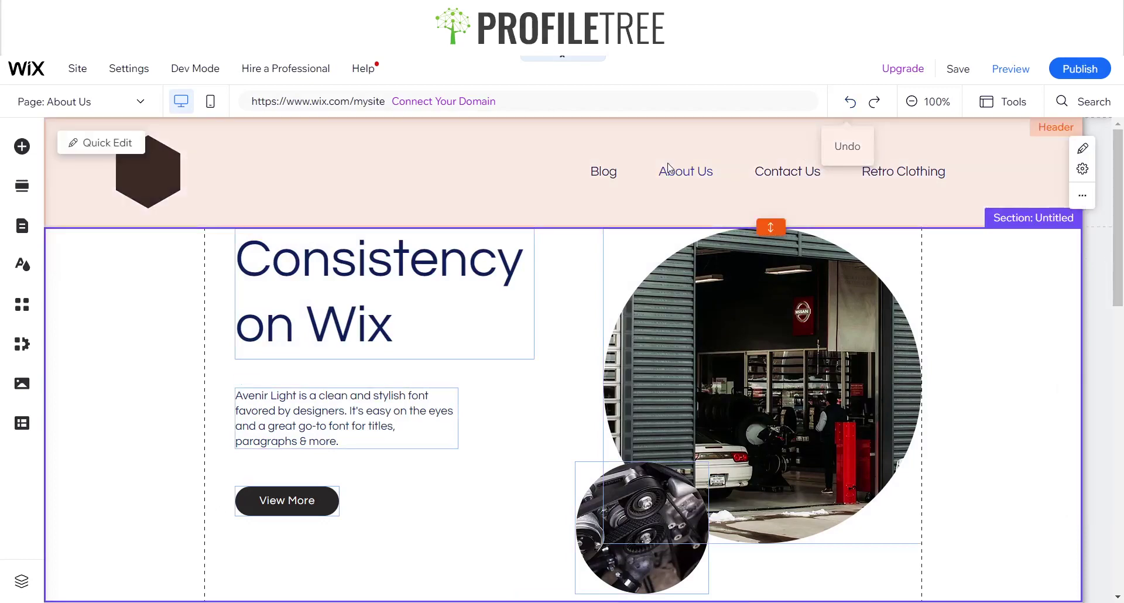
left_click(389, 191)
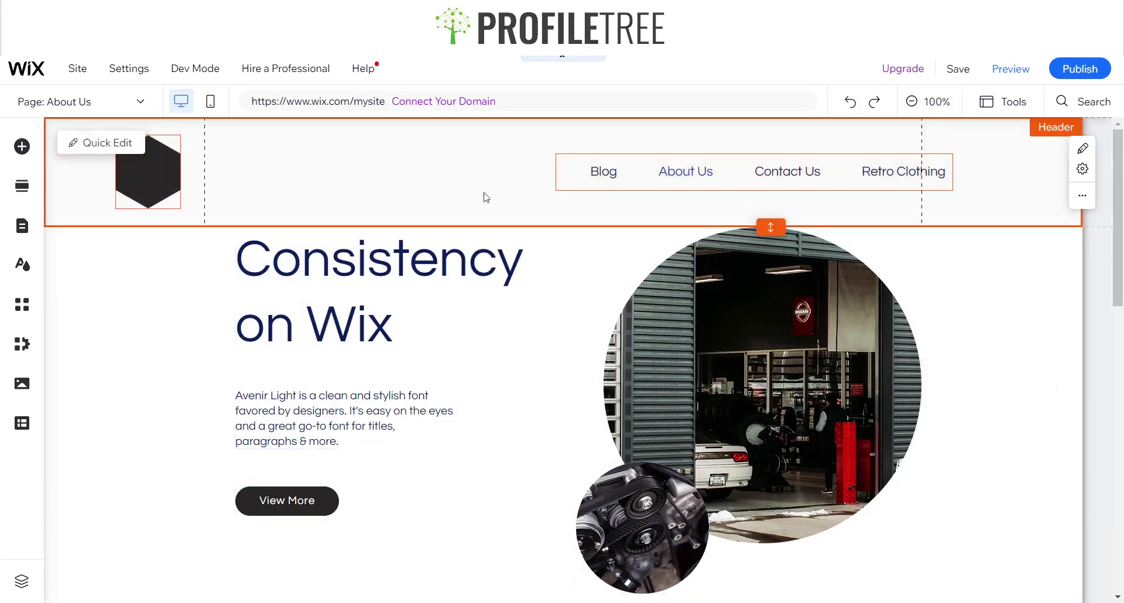
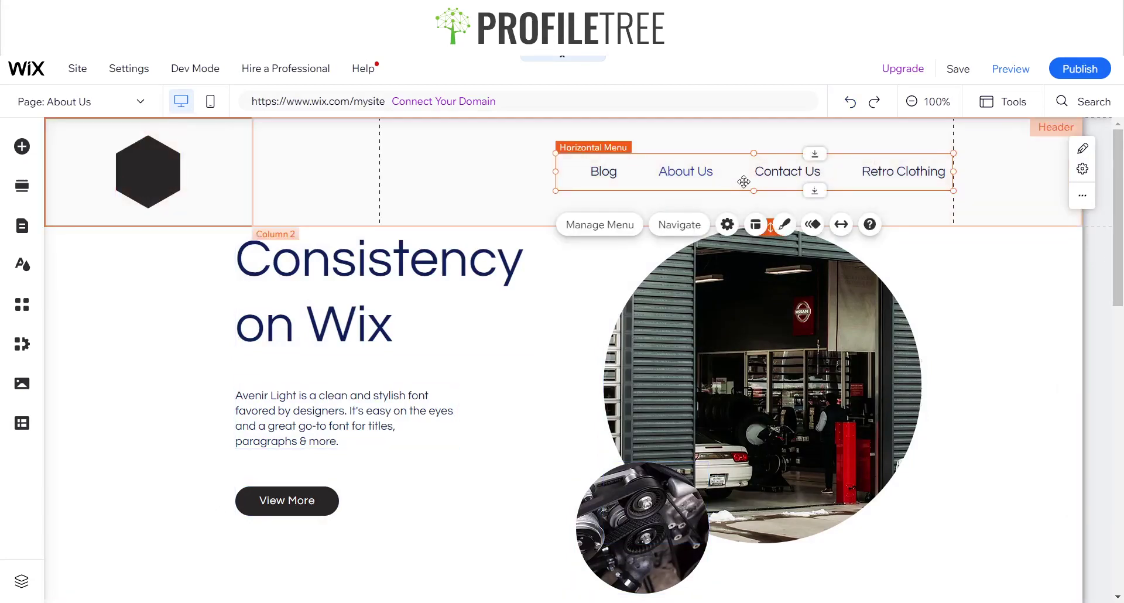
left_click_drag(743, 179, 748, 182)
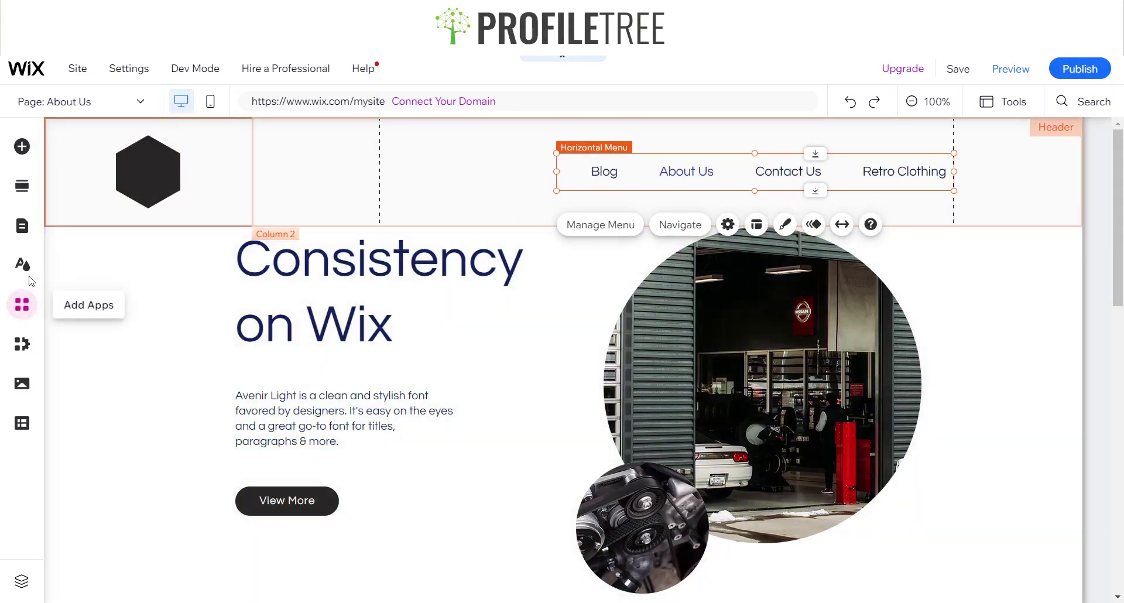
Step: Change the About Us page background to the selected image of milk glasses on pale blue
left_click(27, 265)
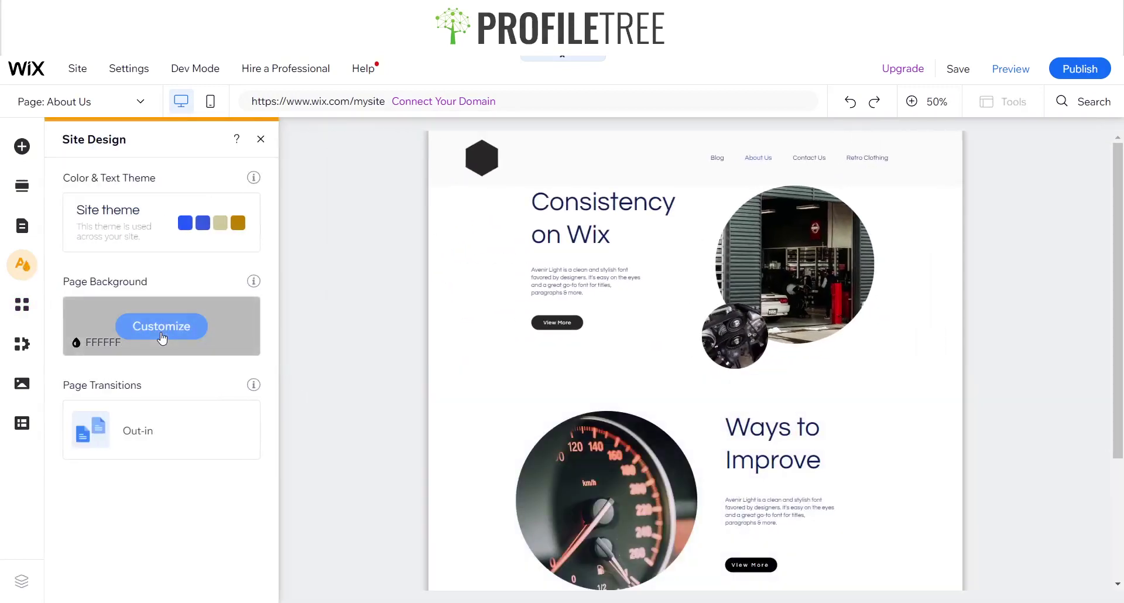
left_click(162, 333)
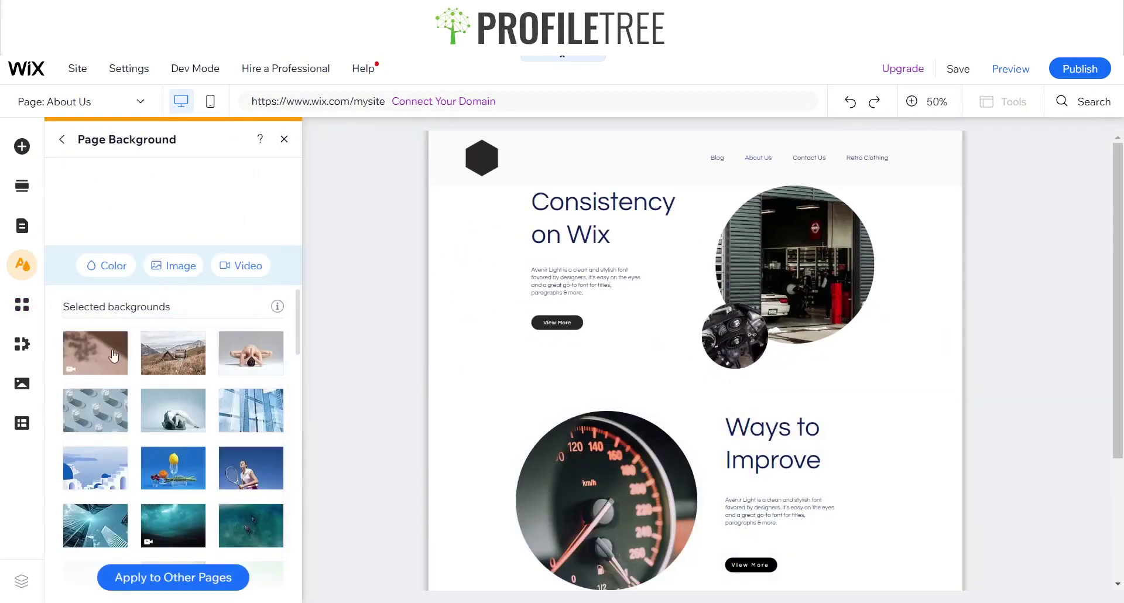
mouse_move(102, 358)
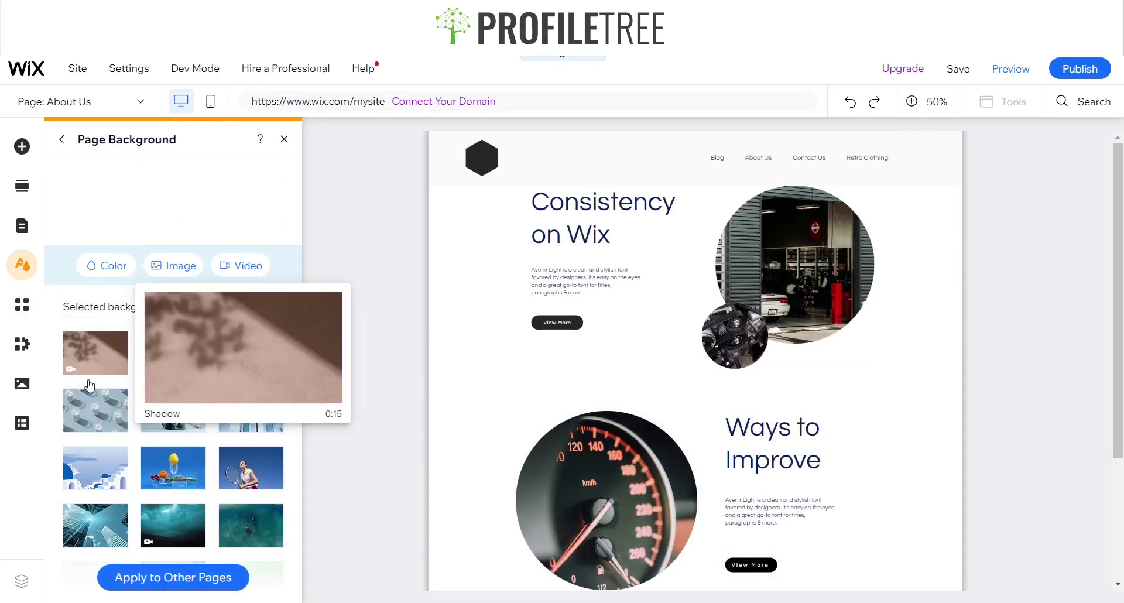
left_click(82, 415)
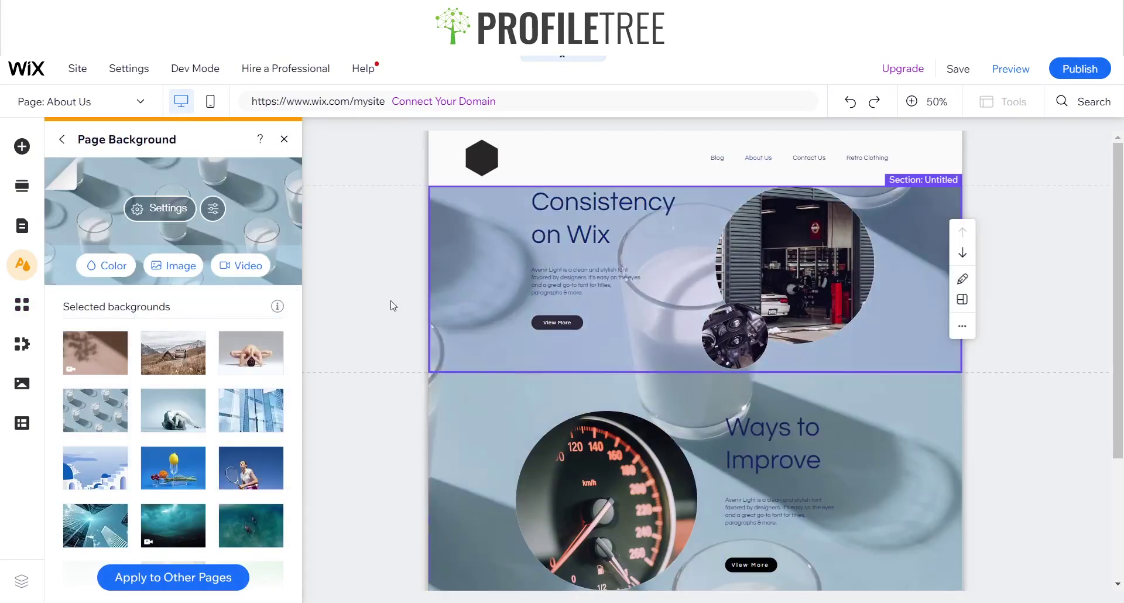
left_click(284, 140)
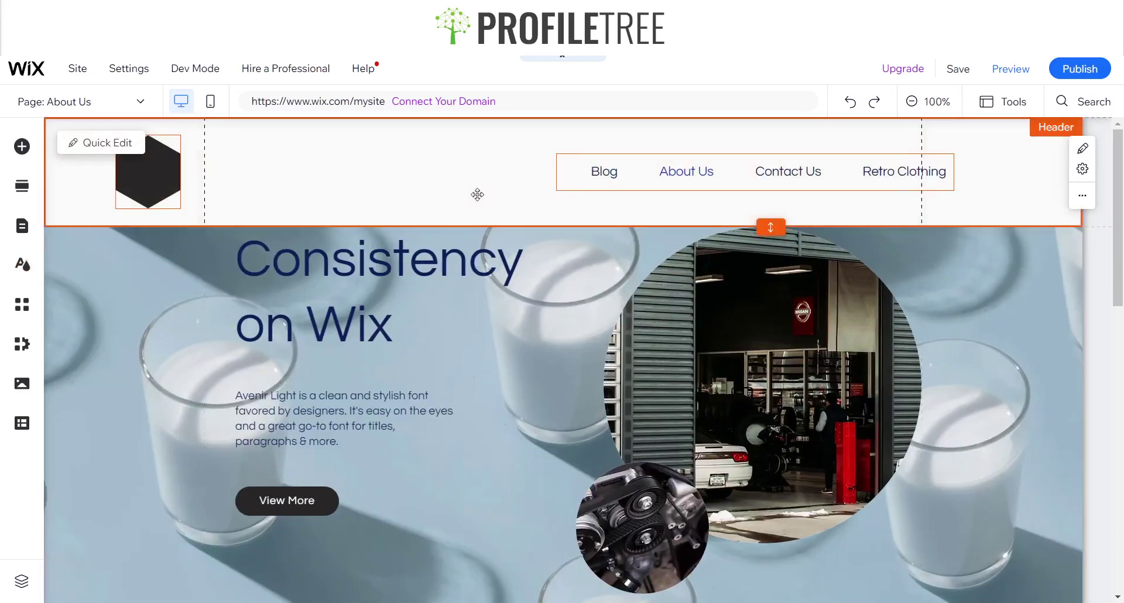
Step: Set the background of the header strip's second column to None
left_click(478, 196)
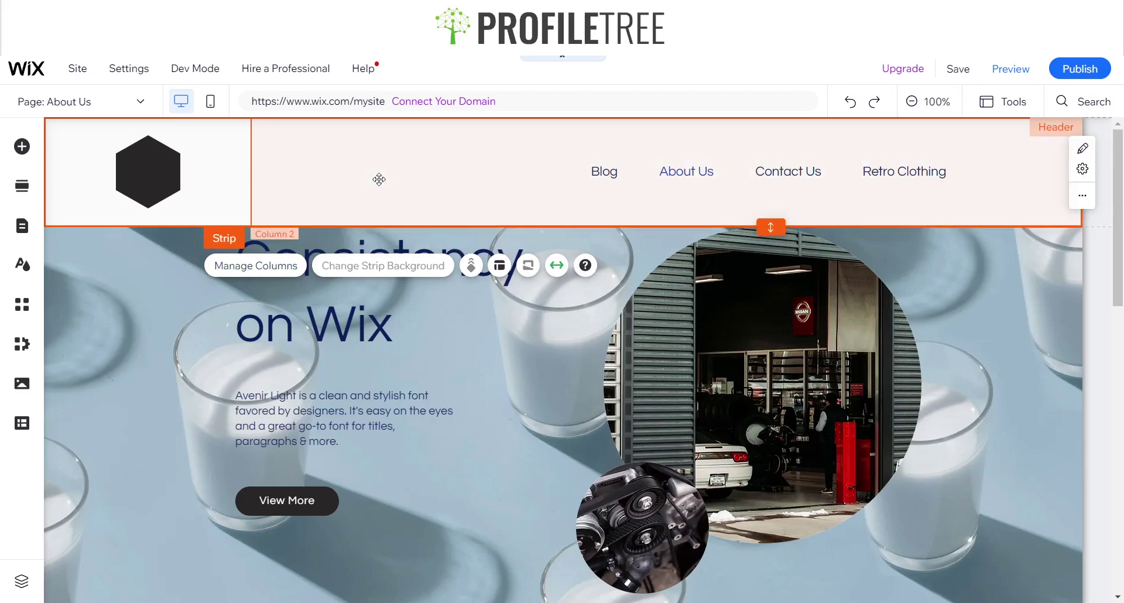
left_click(372, 276)
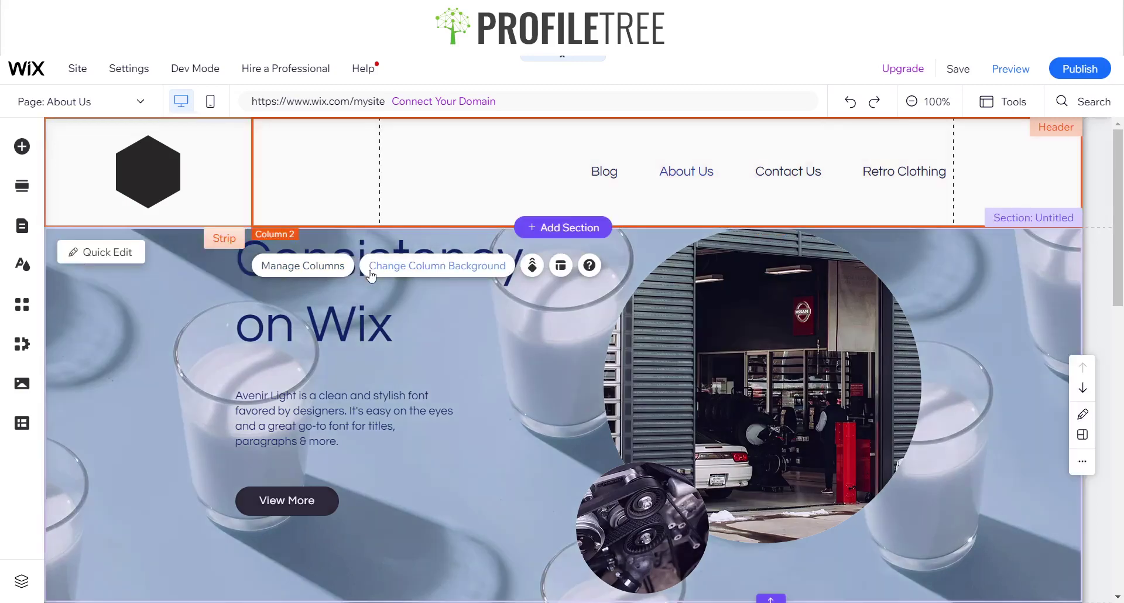
left_click(372, 272)
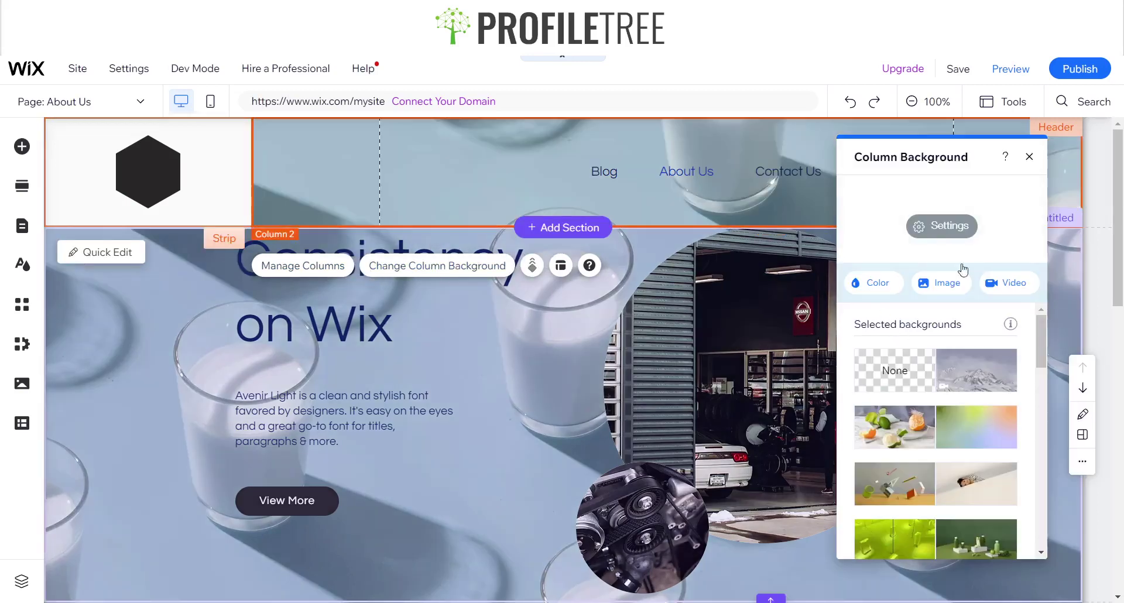
left_click(1028, 156)
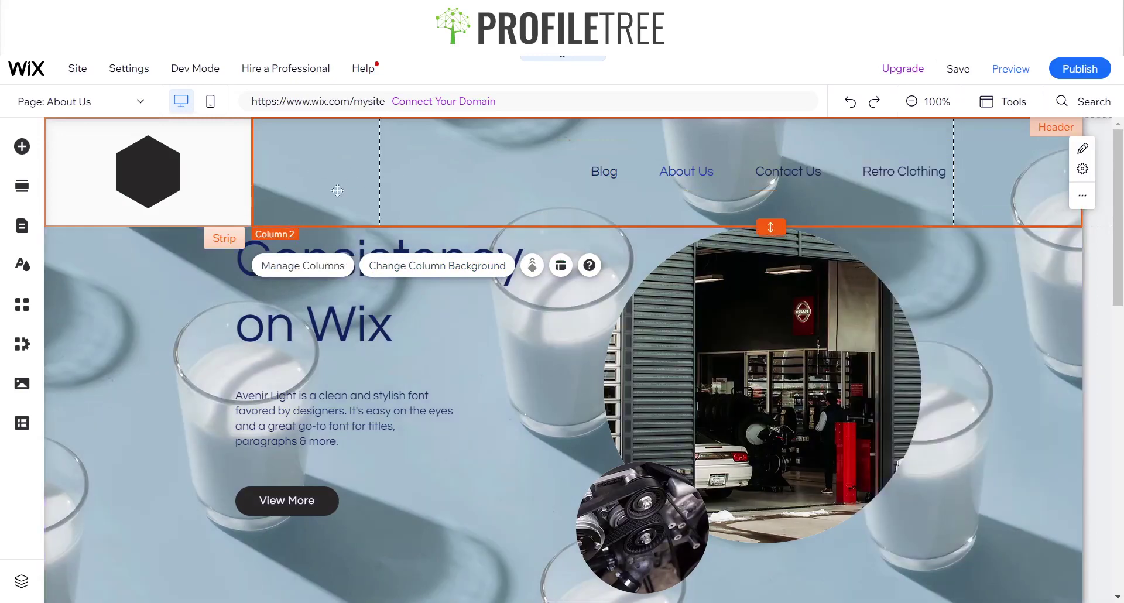
Step: Set the background of the header strip's first column, behind the hexagon, to None
left_click(237, 196)
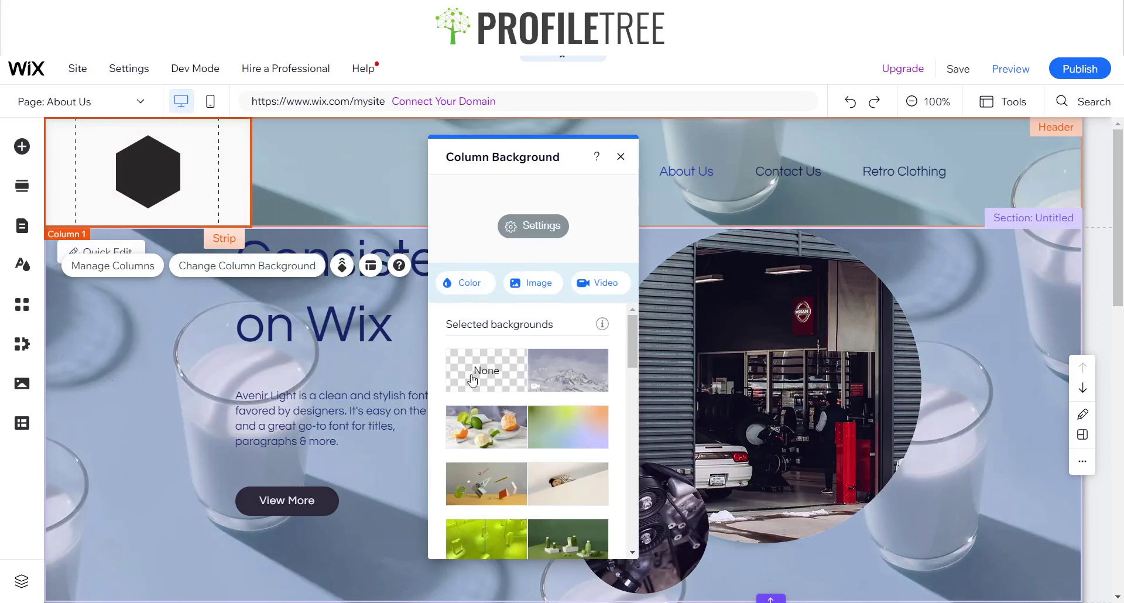
left_click(473, 381)
left_click(619, 157)
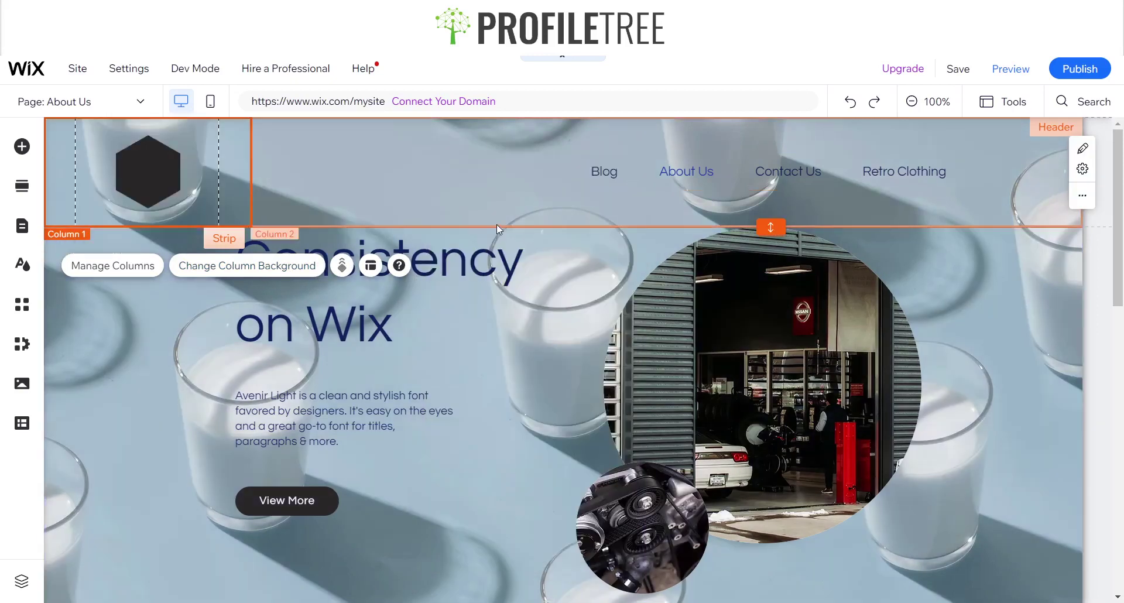
Step: Delete the horizontal menu from the header strip's second column
left_click(792, 171)
key("Delete")
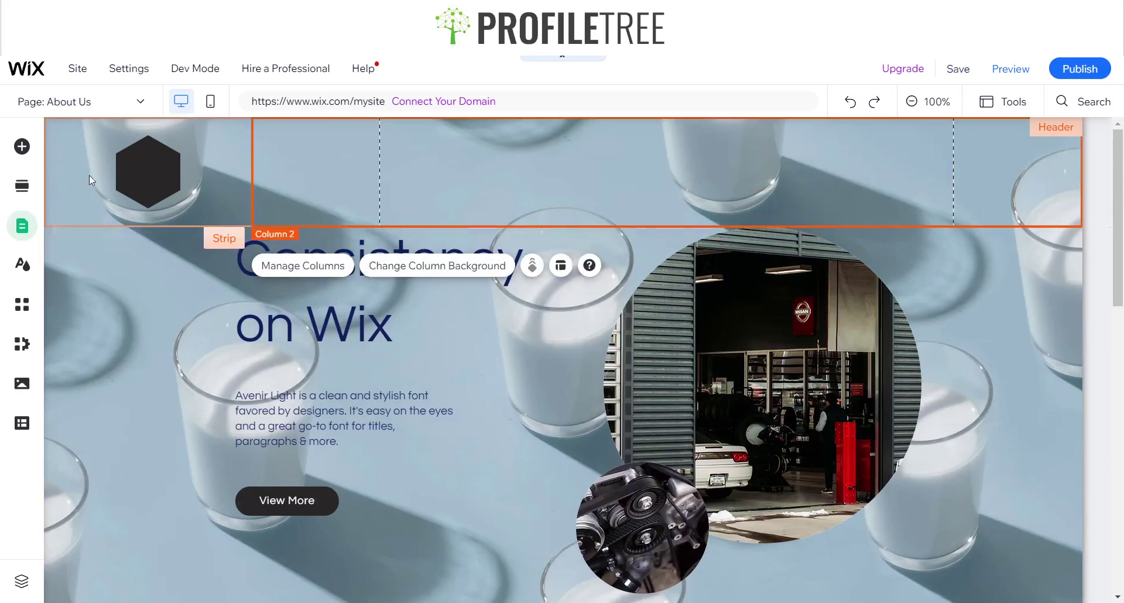
Step: Add a black hexagon basic shape near the right edge of the header strip's second column
left_click(149, 189)
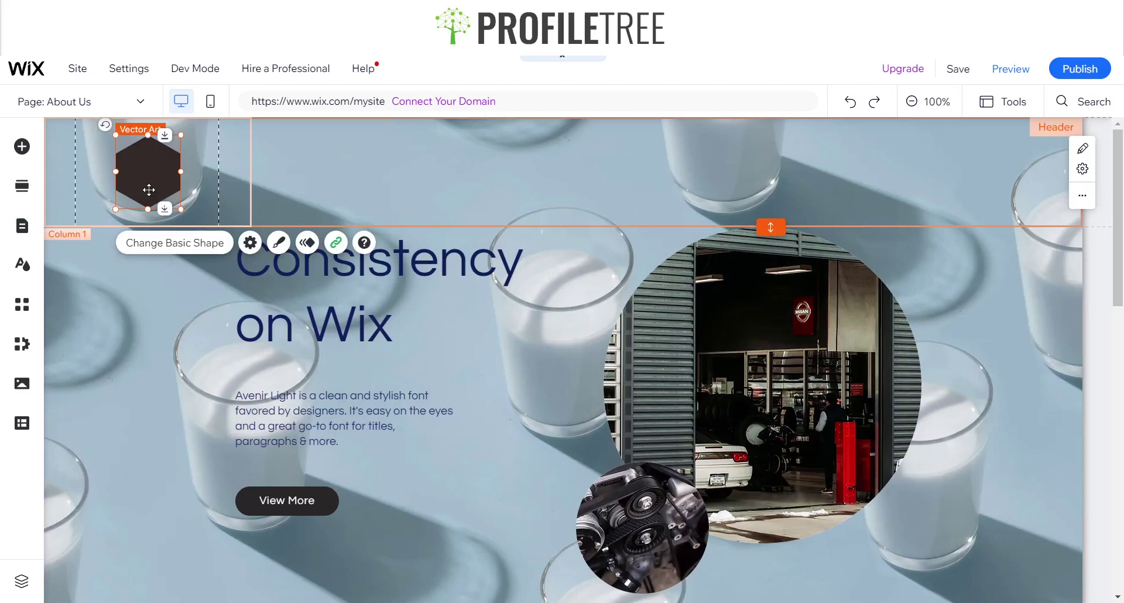
left_click(476, 160)
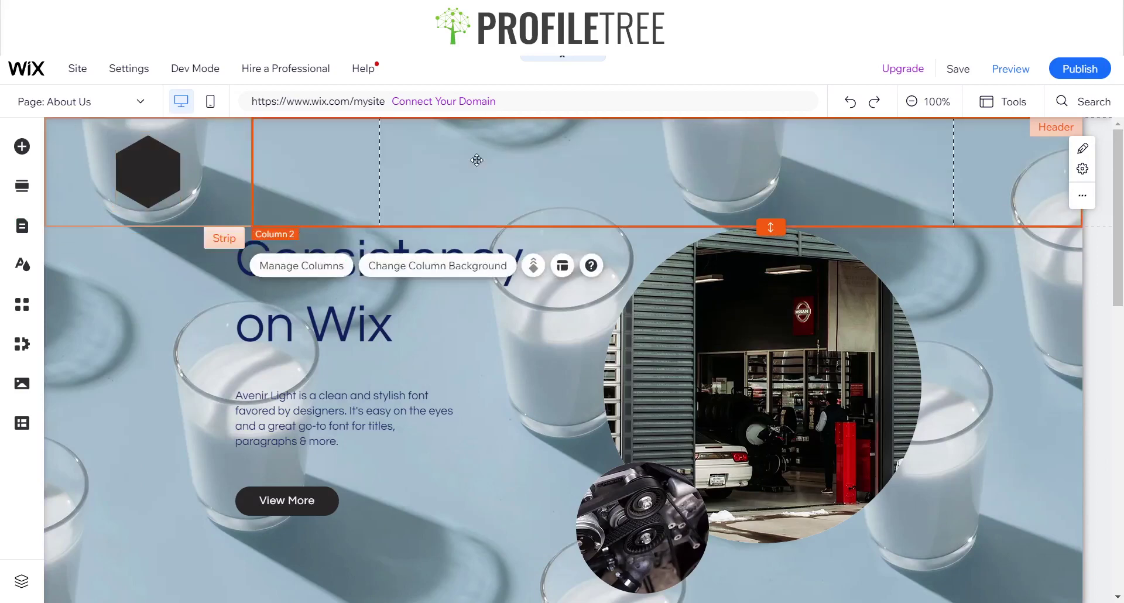
left_click(22, 148)
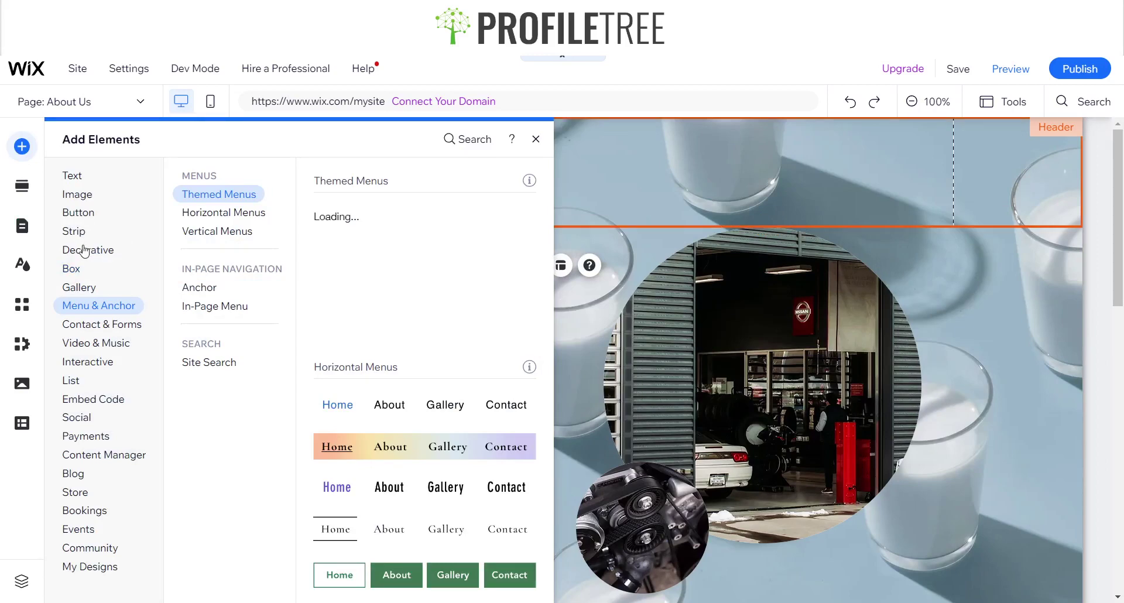
left_click(85, 251)
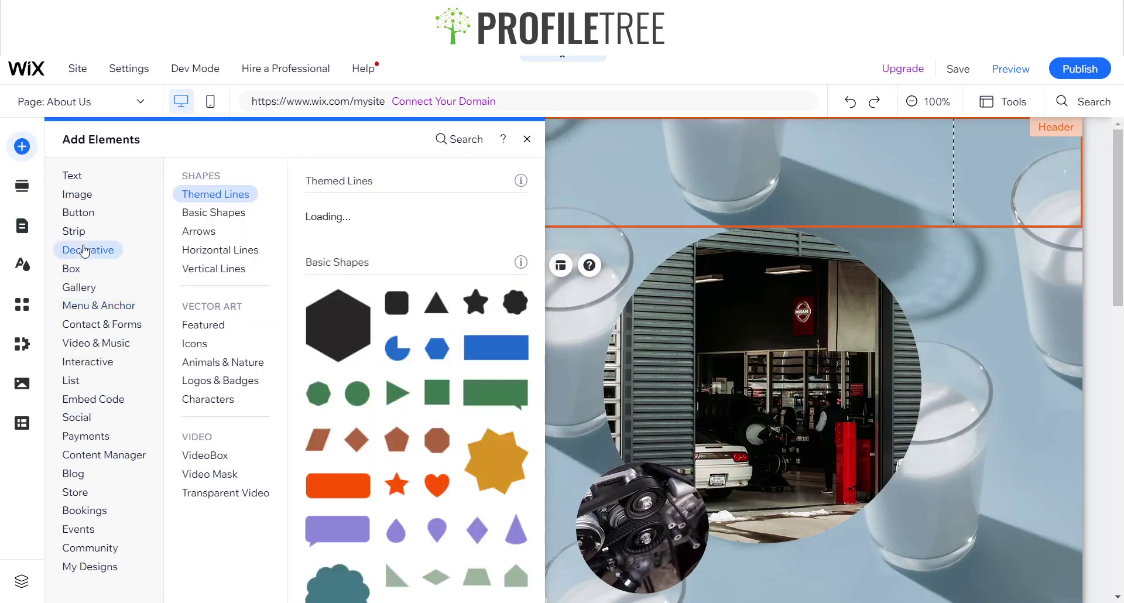
left_click(226, 250)
left_click(213, 194)
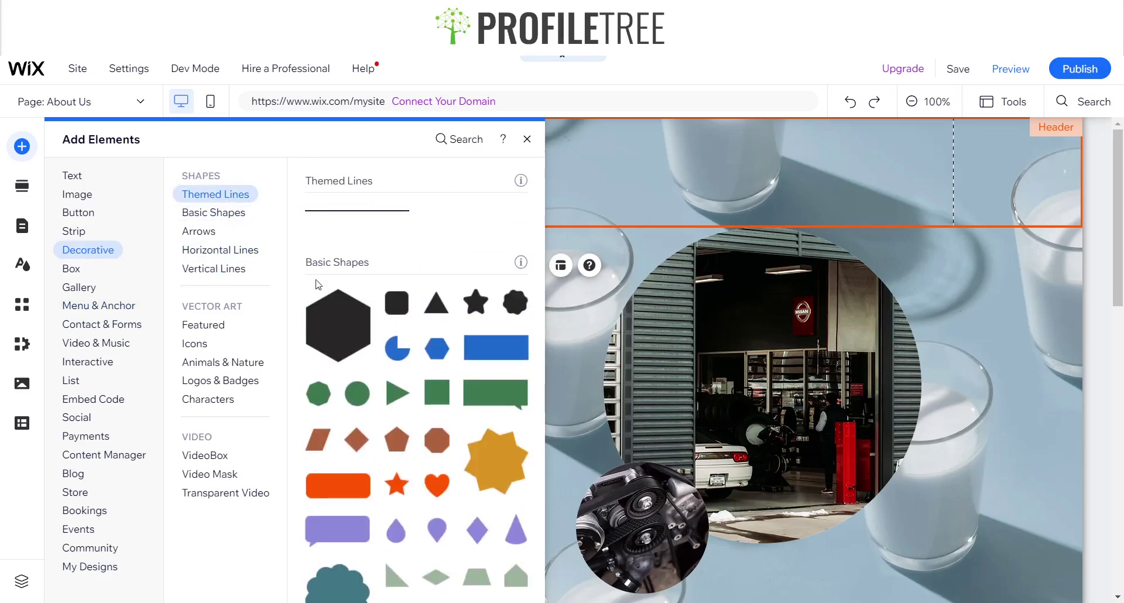
left_click_drag(343, 340, 922, 175)
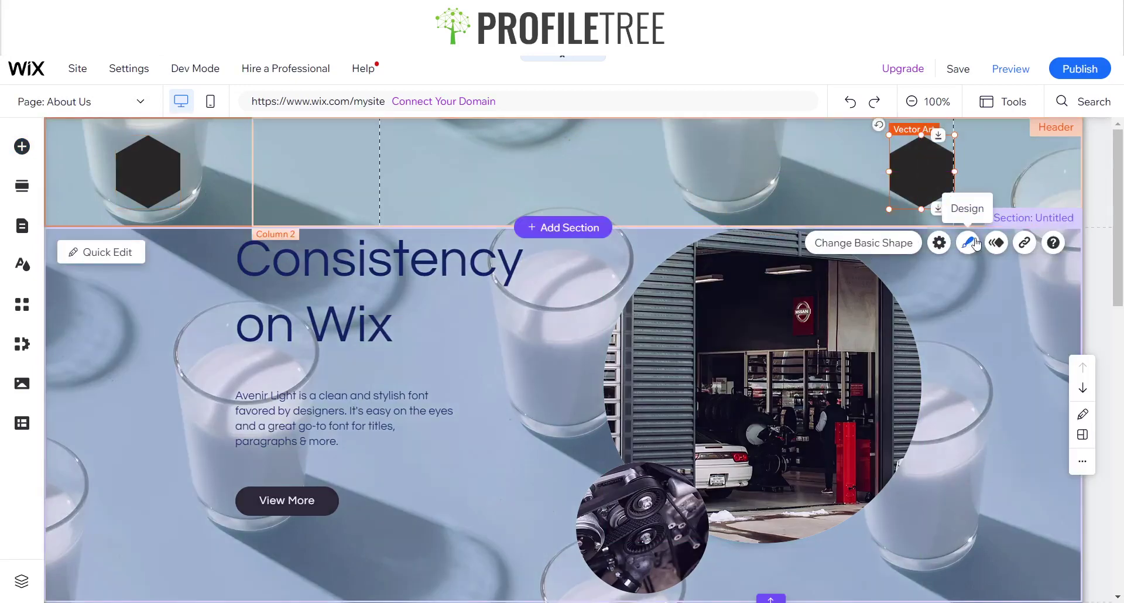
Step: Replace the second column's hexagon with the Hamburger vector art found by searching "Hamburger menu", and shrink the icon at the column's right edge
left_click(969, 243)
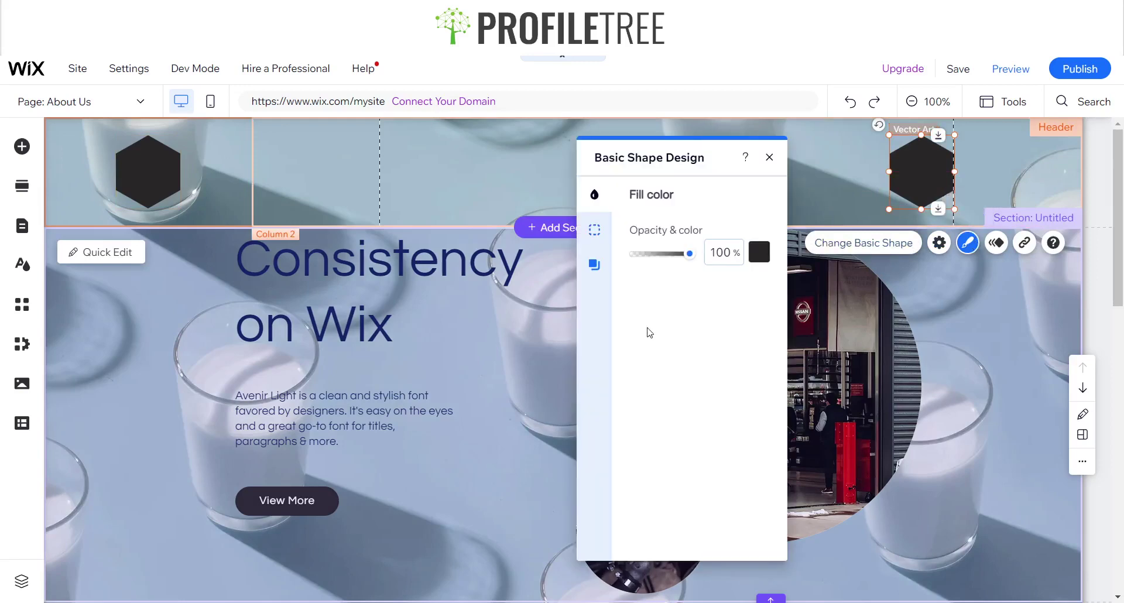
left_click(866, 242)
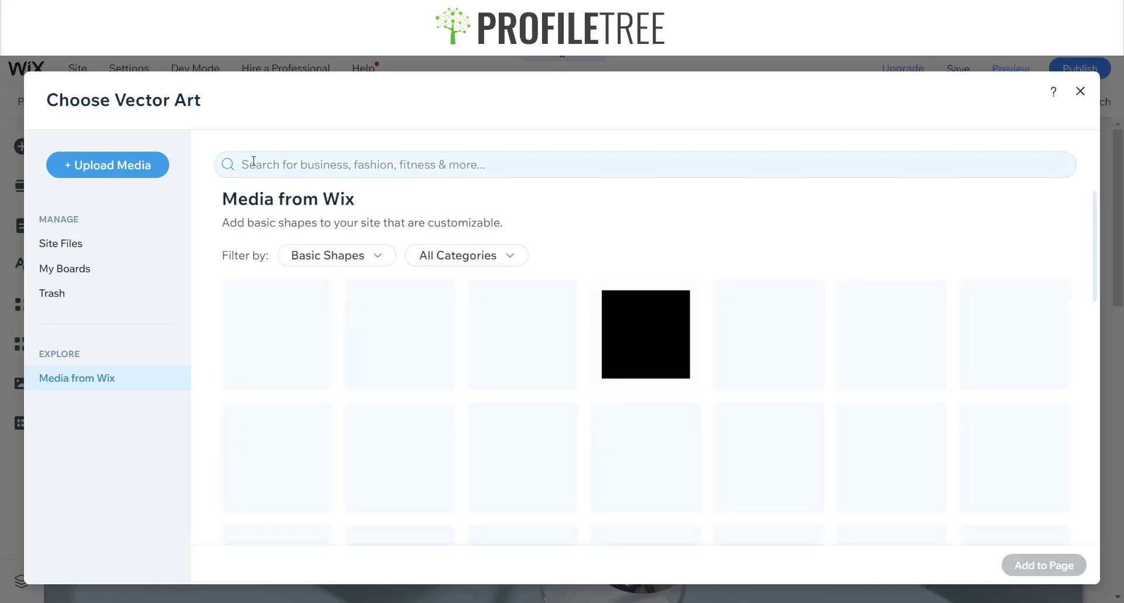
left_click(334, 160)
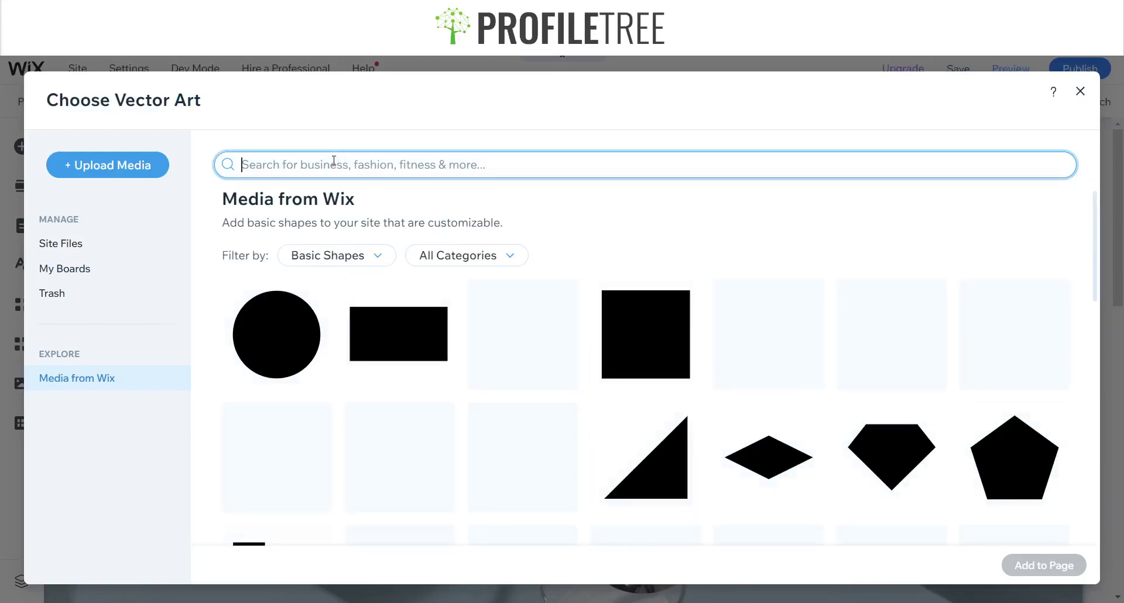
type("Ham")
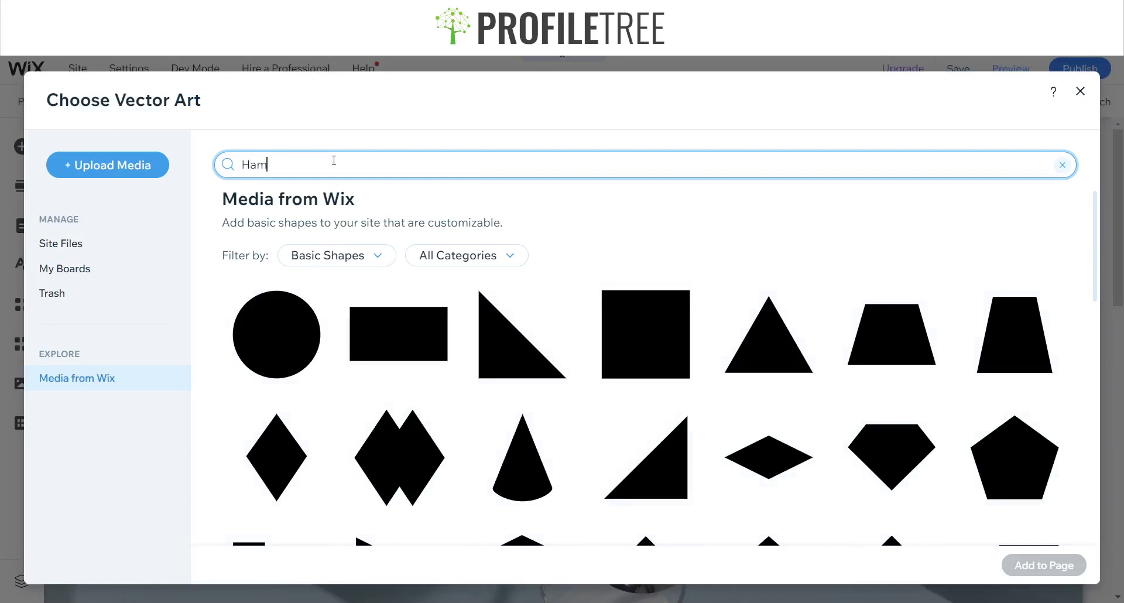
type("burger menu")
key("Return")
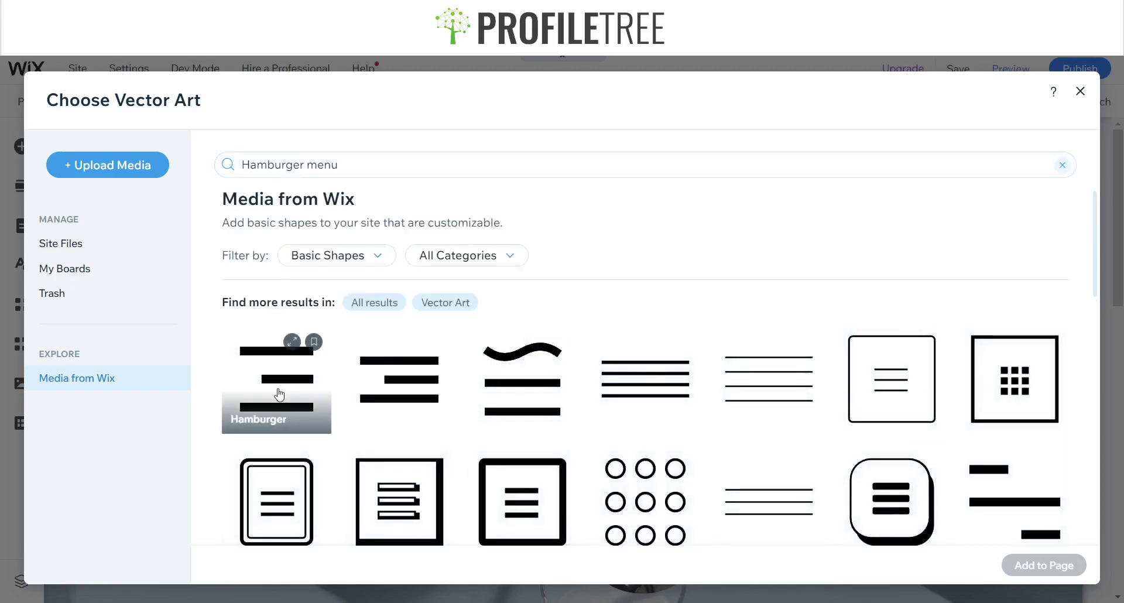
left_click(280, 395)
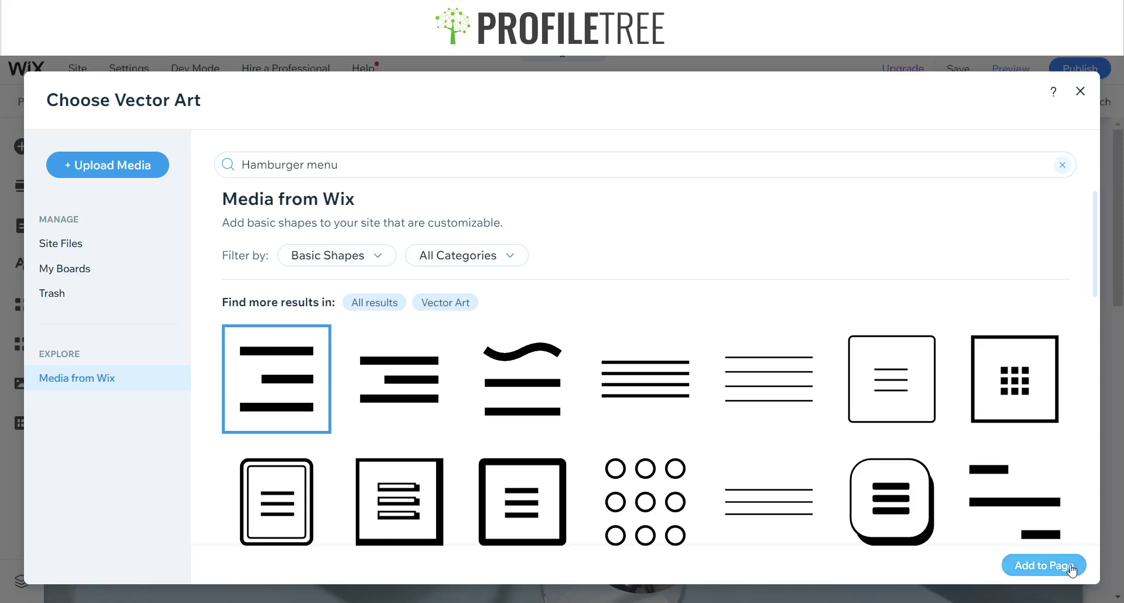
left_click(1071, 567)
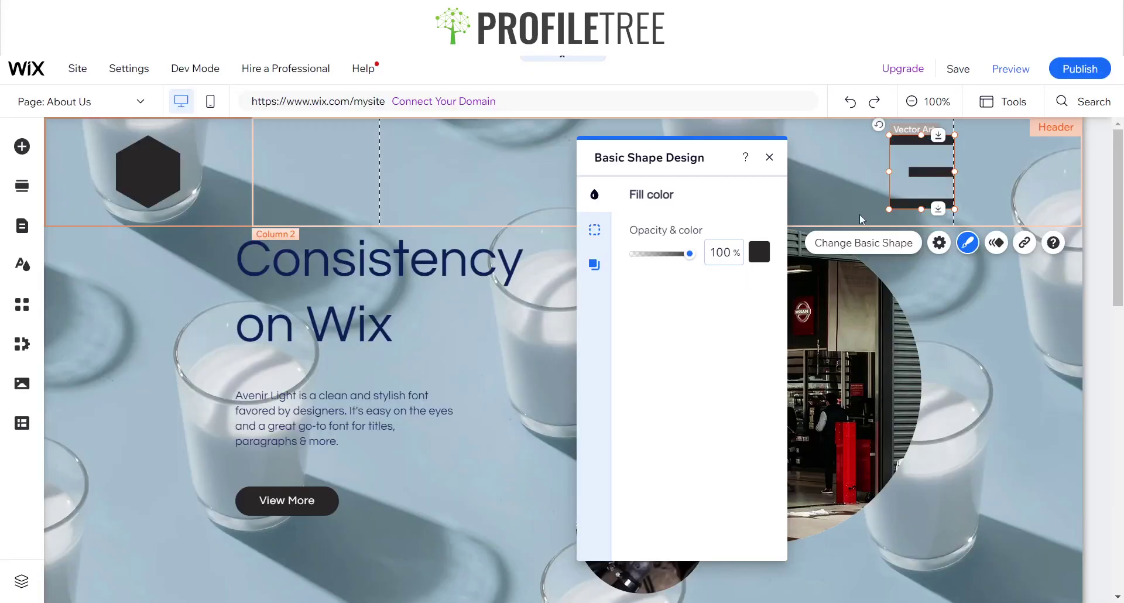
left_click(771, 156)
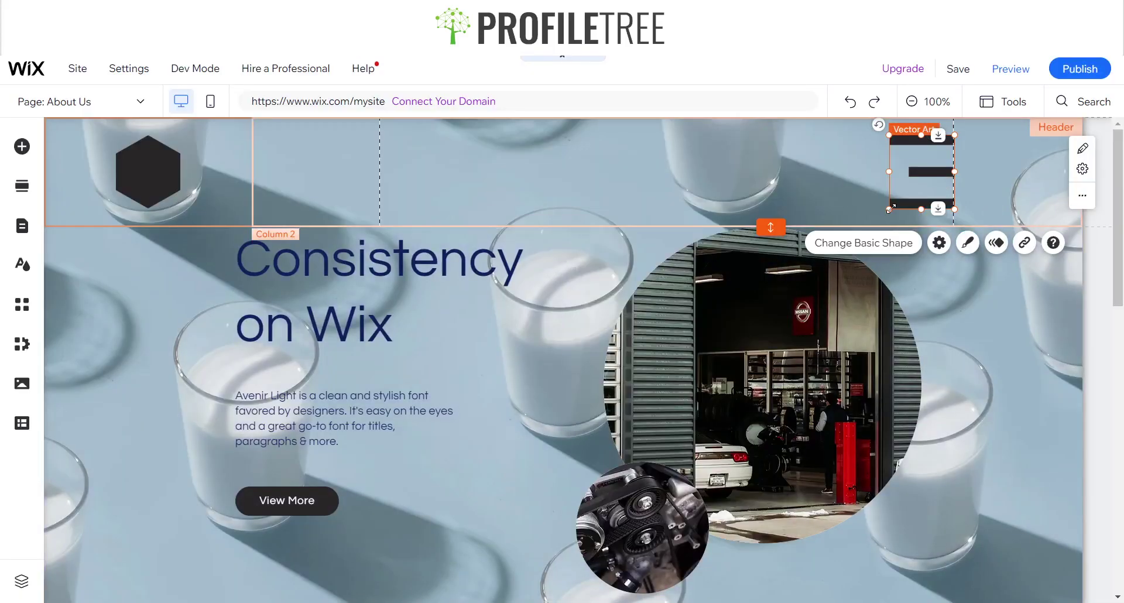
left_click_drag(903, 192, 940, 177)
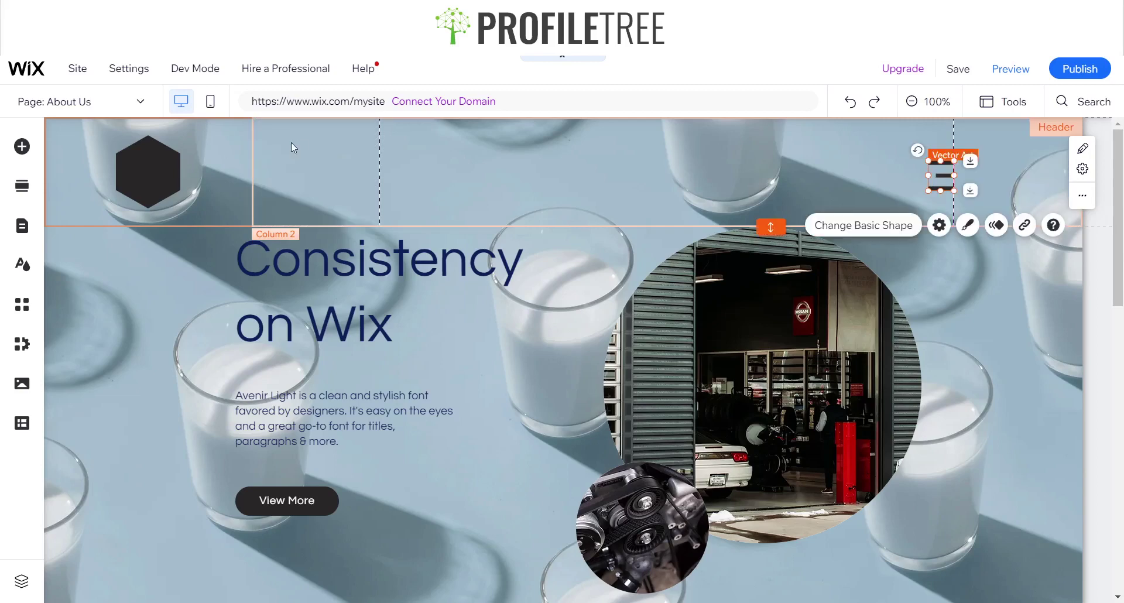
left_click(23, 148)
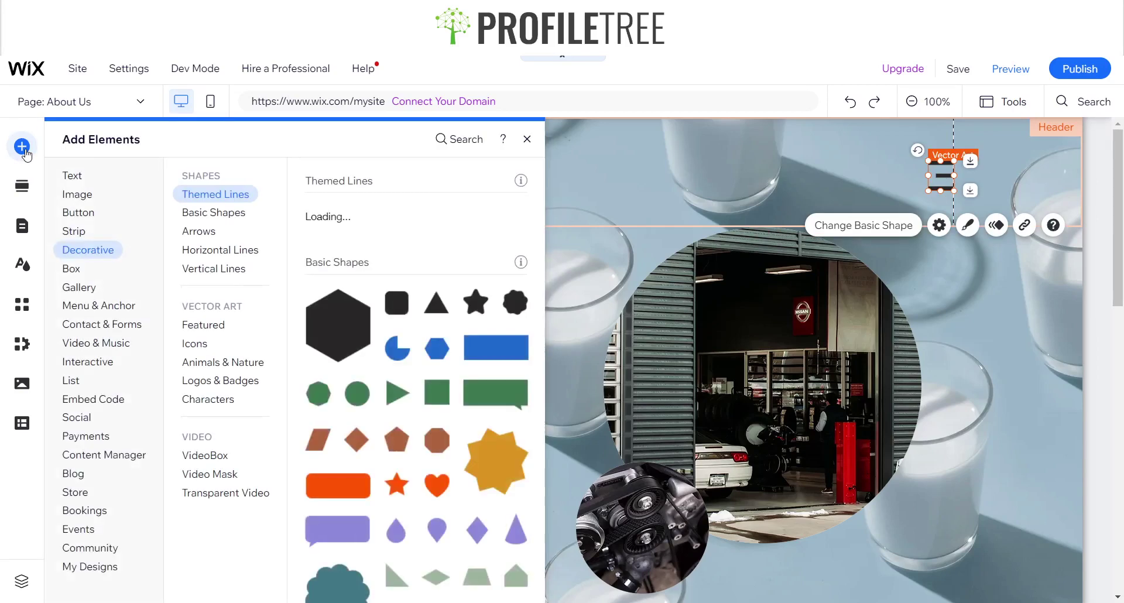
left_click(22, 186)
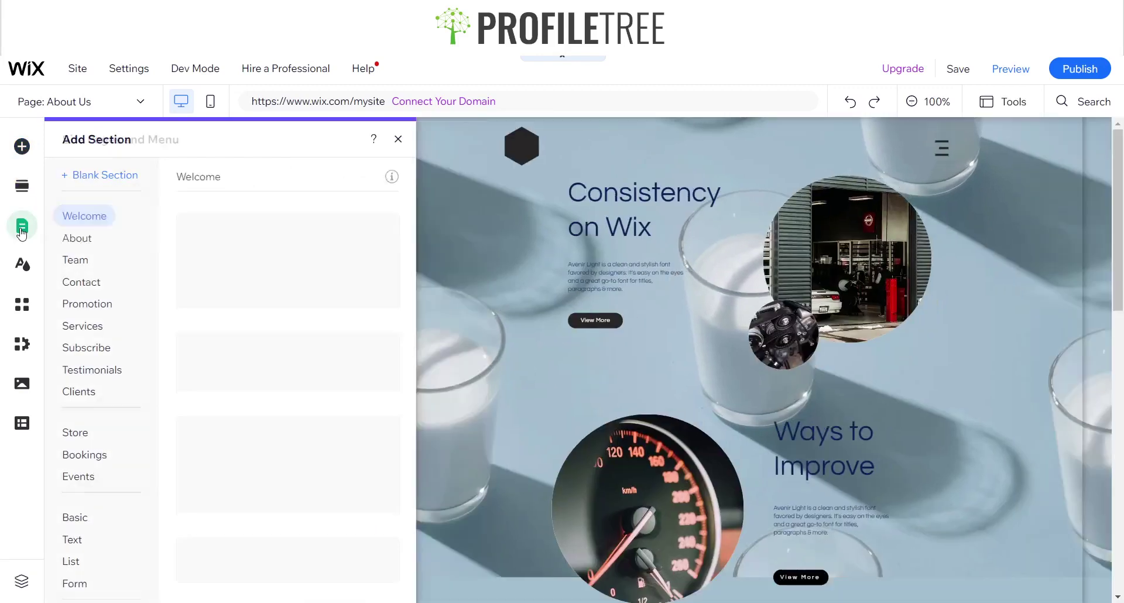
left_click(22, 229)
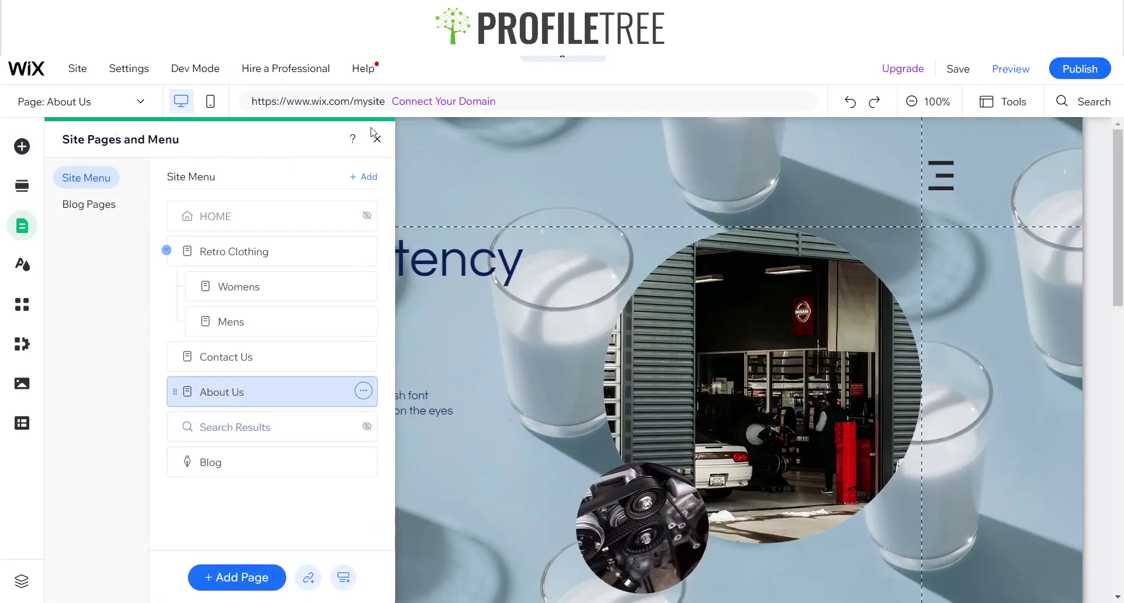
left_click(377, 138)
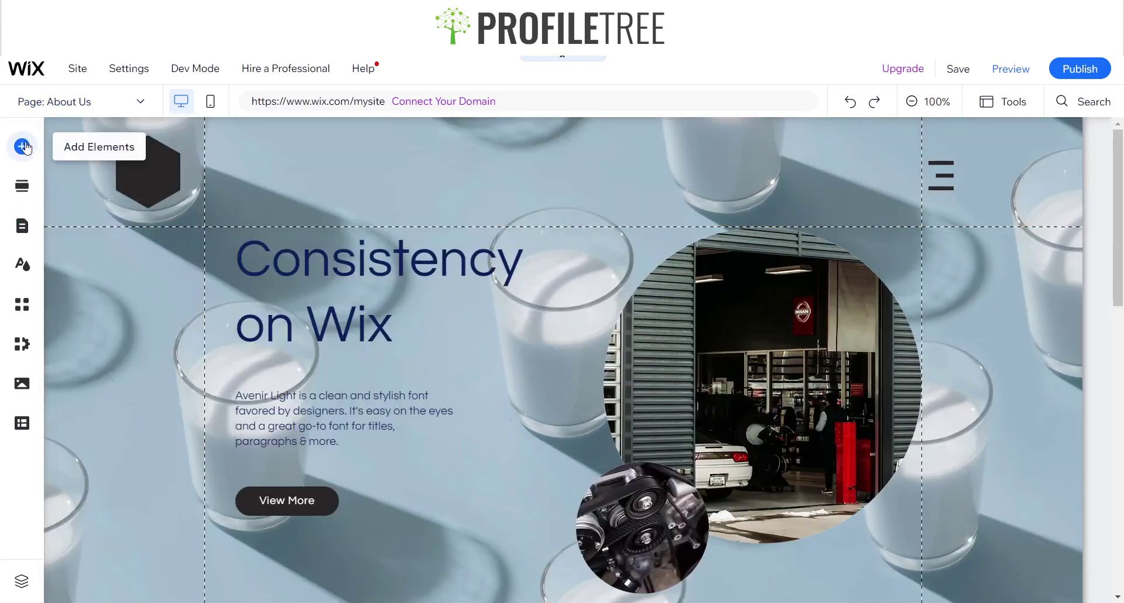
Step: Search the editor for Lightbox and clear the search
left_click(26, 148)
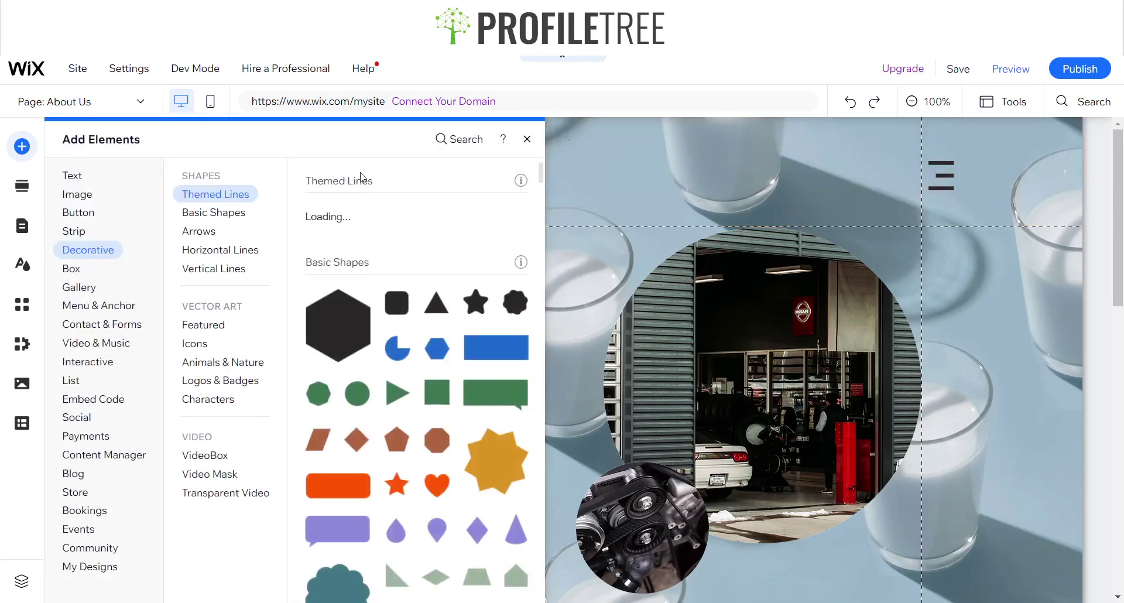
left_click(465, 148)
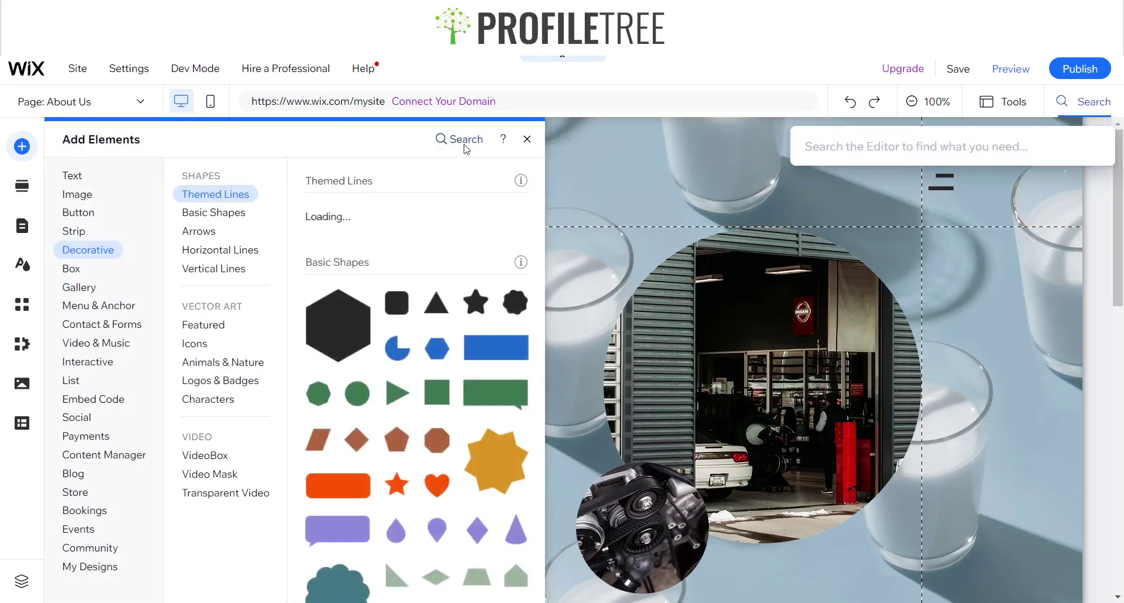
type("Ligh")
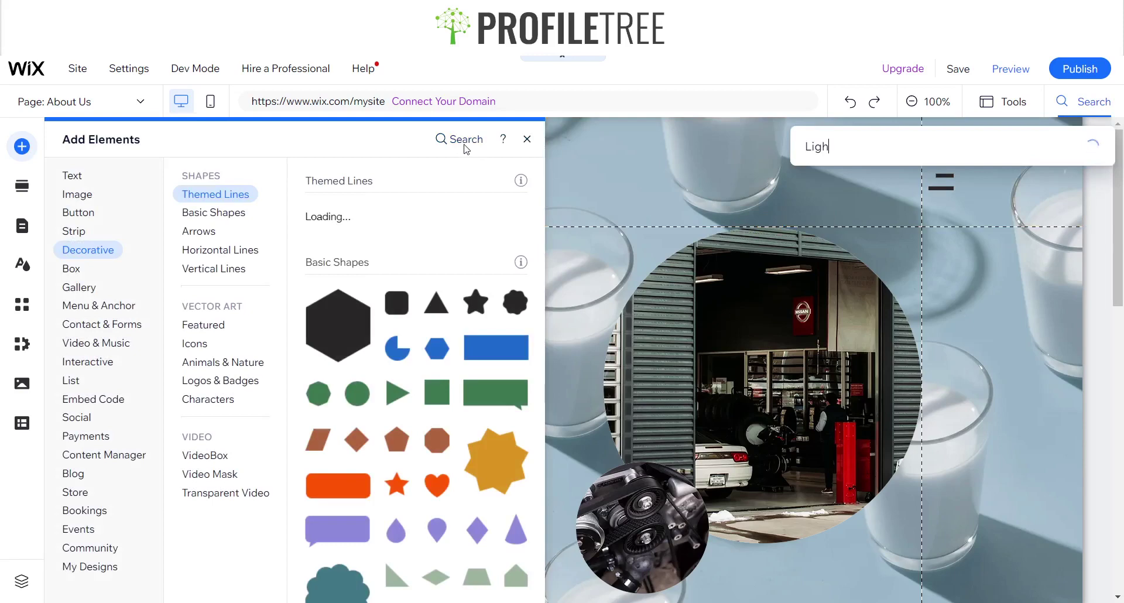
type("tbox")
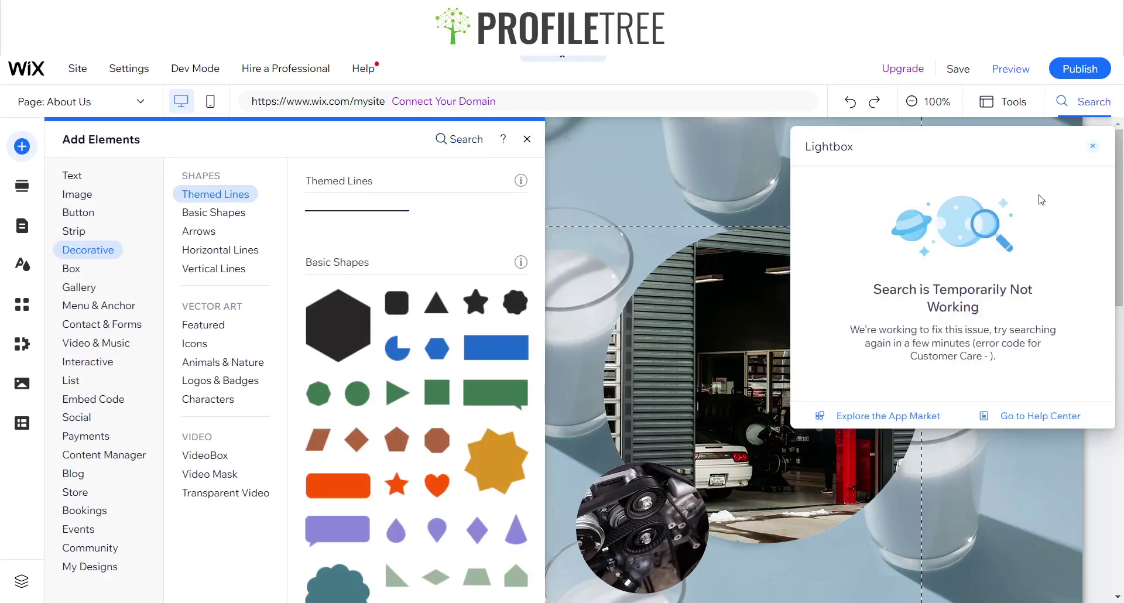
left_click(1092, 146)
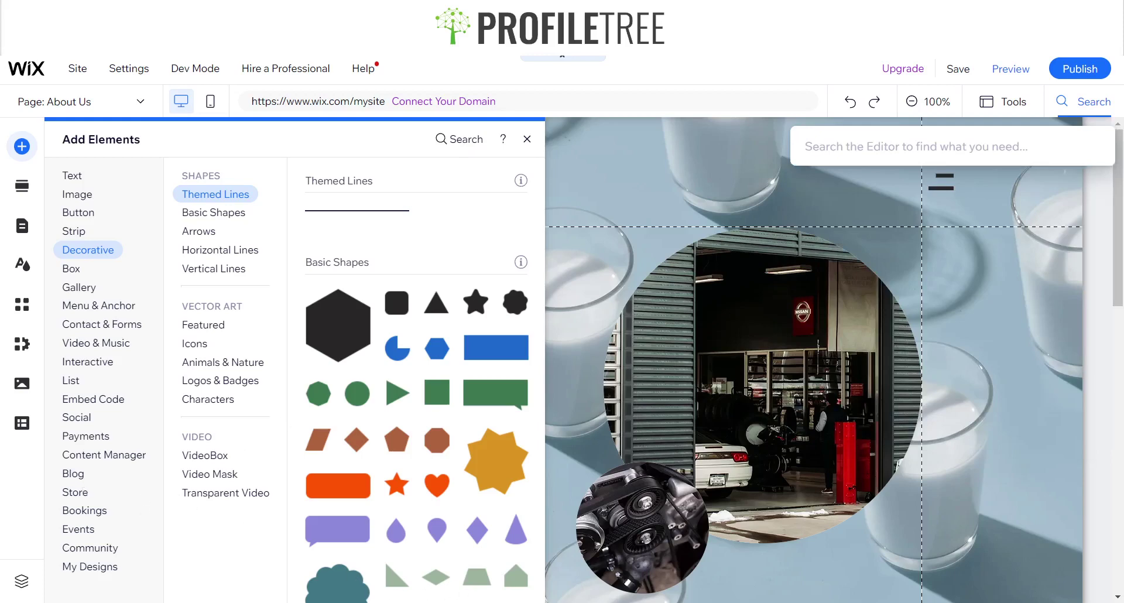
Step: Add the blue Join Our List subscribe lightbox to the site
left_click(87, 362)
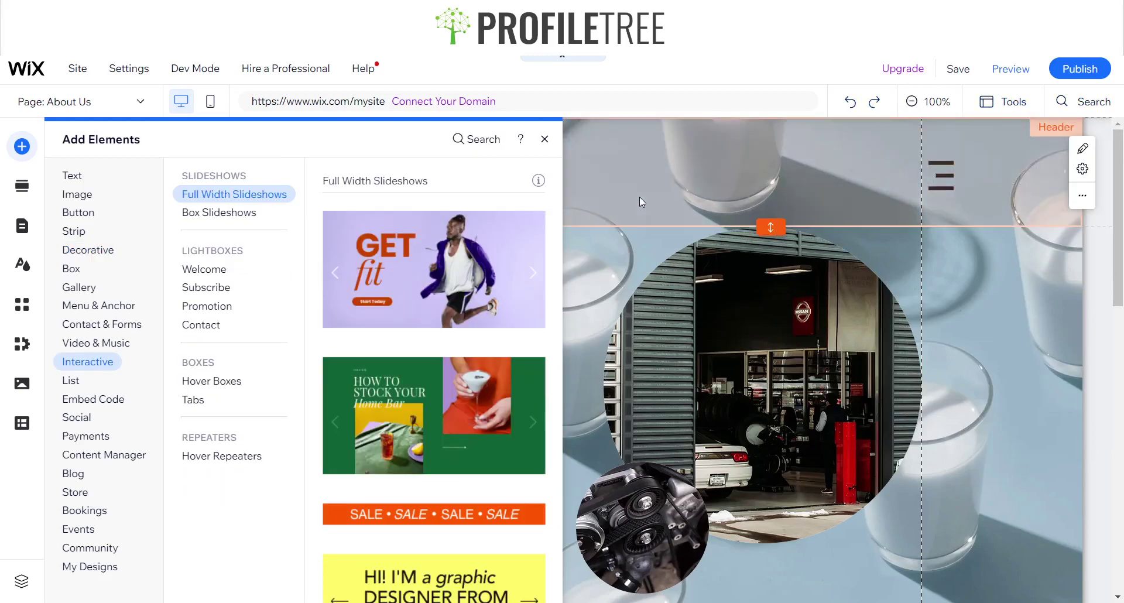
left_click(188, 304)
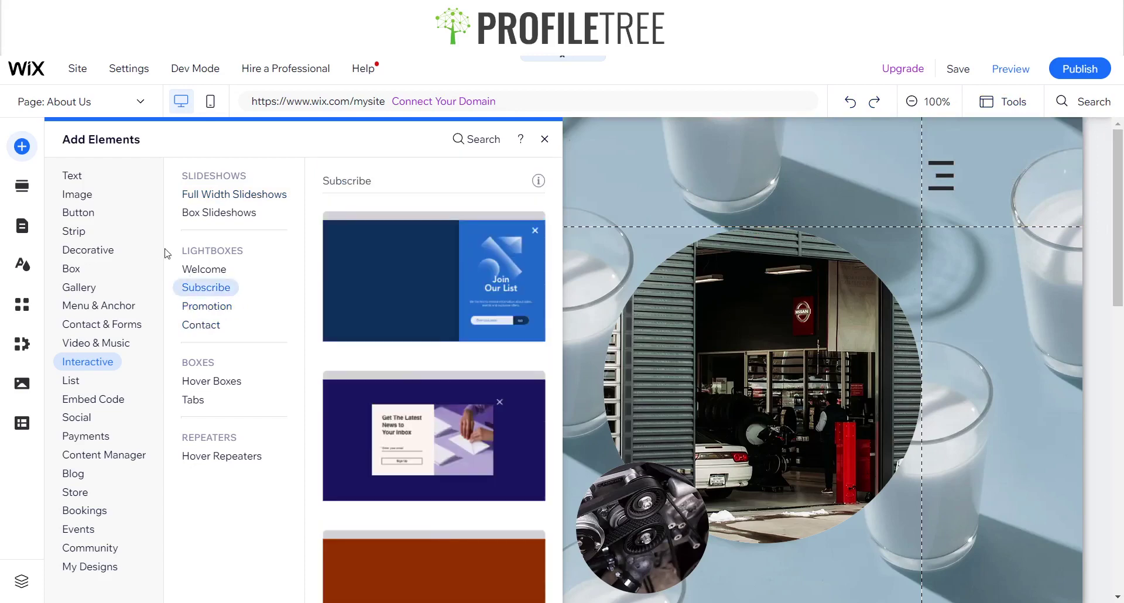
left_click(129, 344)
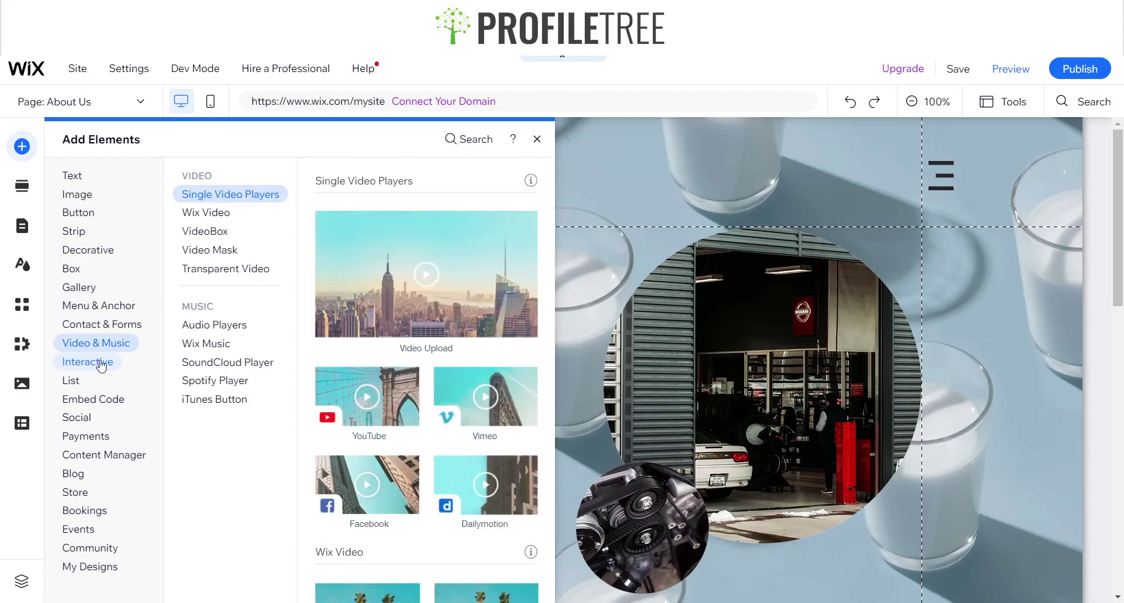
left_click(87, 363)
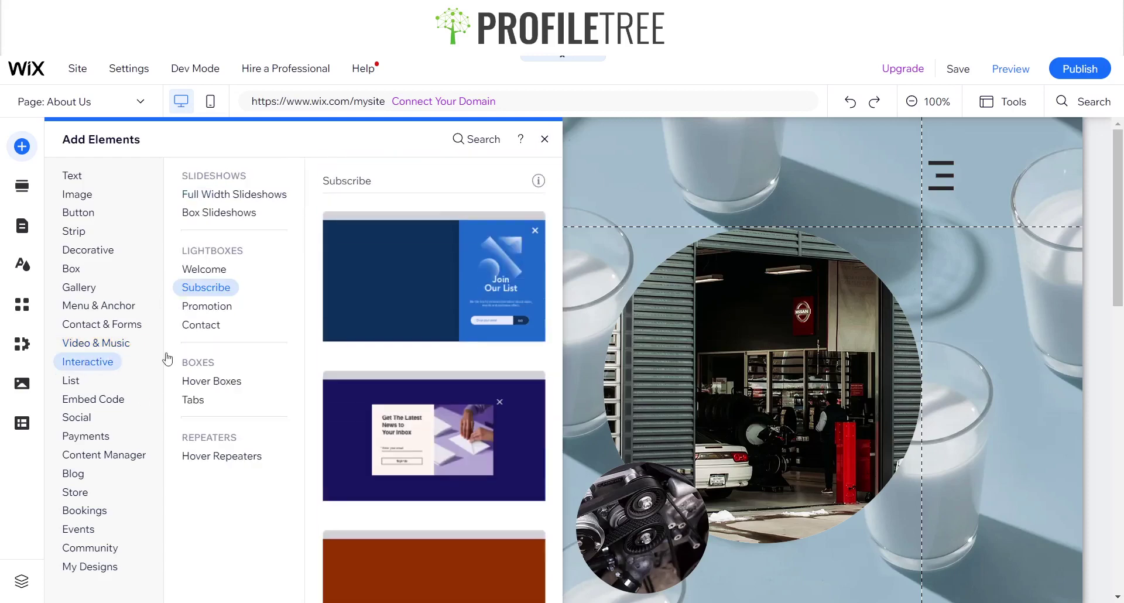
left_click(432, 274)
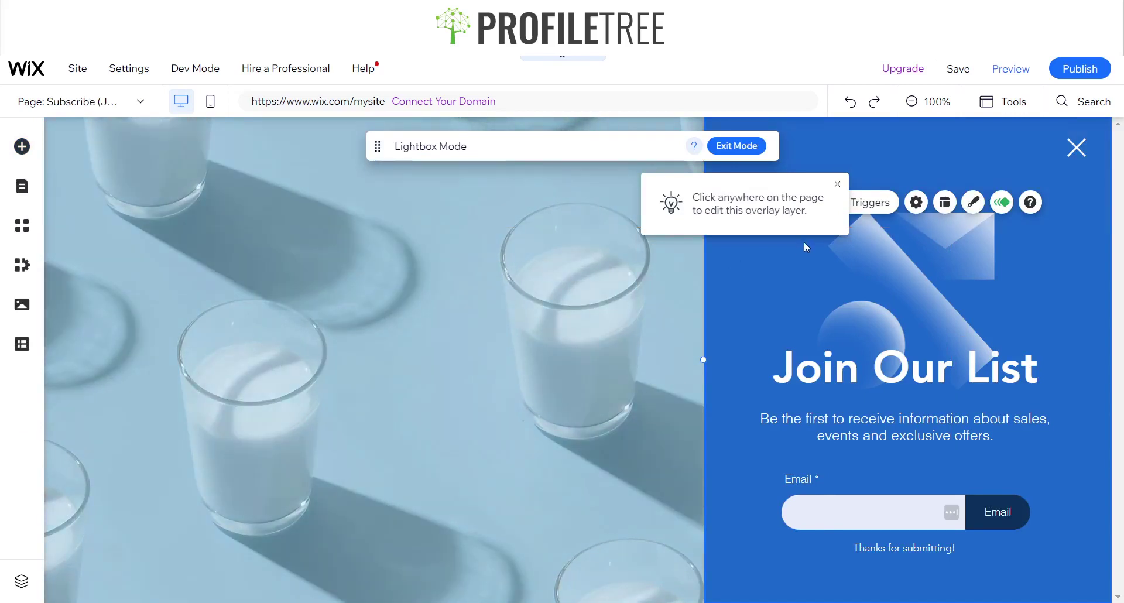
Step: Delete the lightbox's image, description and email form, and change the heading to Retro Clothing, Mens, Womens, Contact Us and About Us on separate lines
left_click(933, 336)
key("Delete")
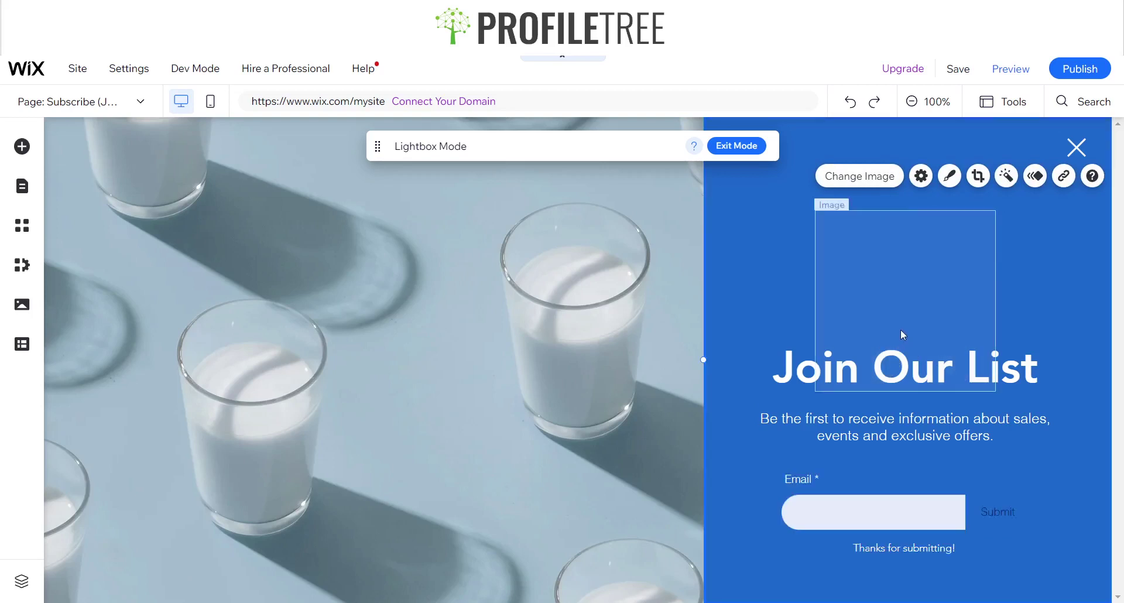
left_click(933, 434)
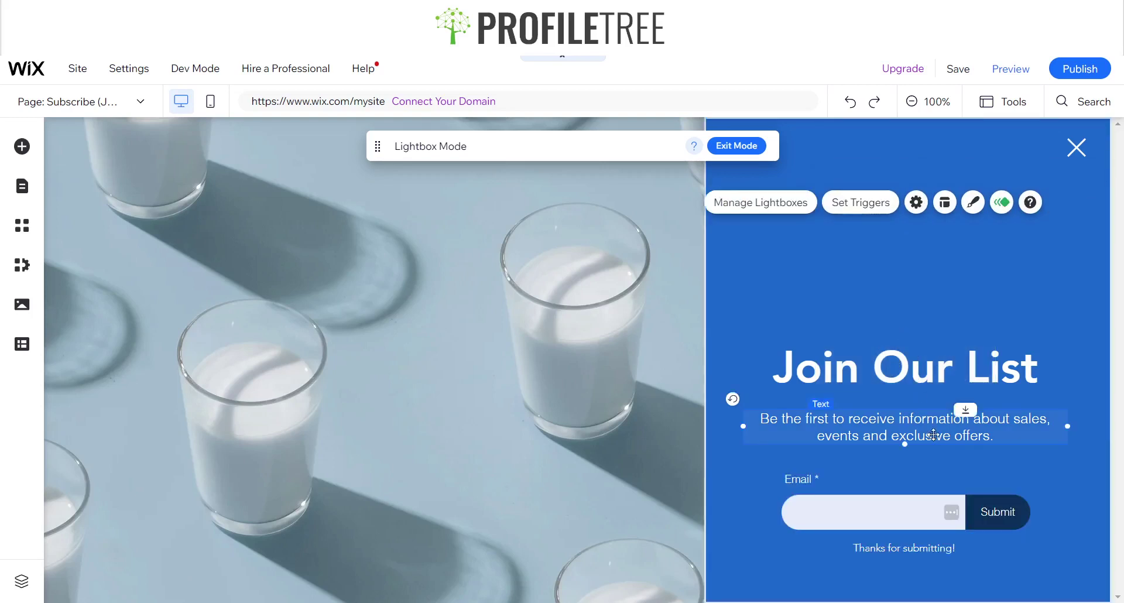
left_click(934, 458)
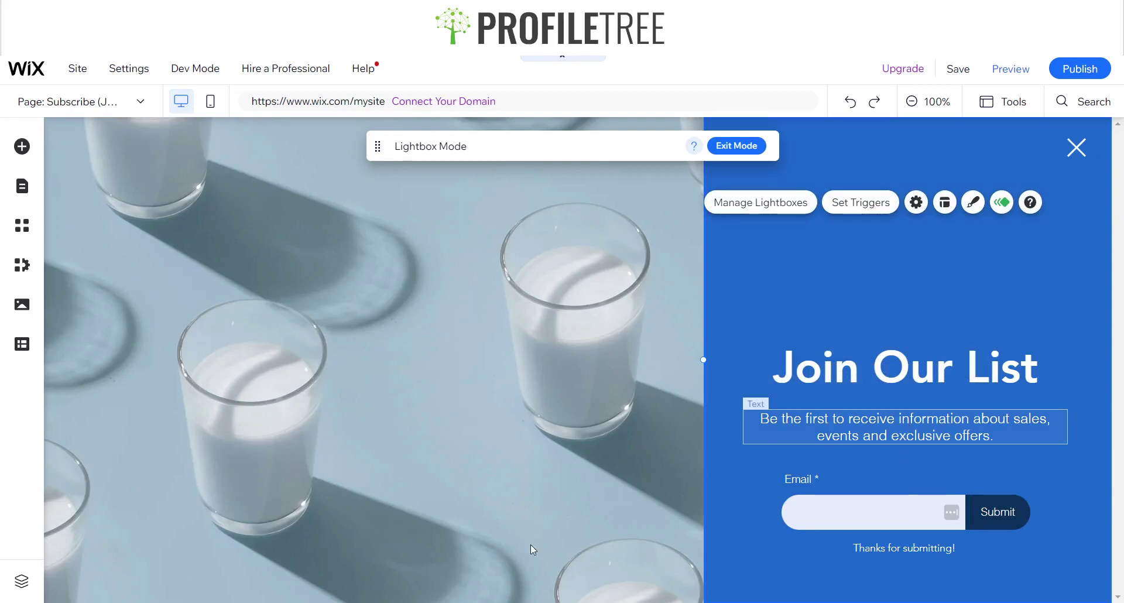
key("Delete")
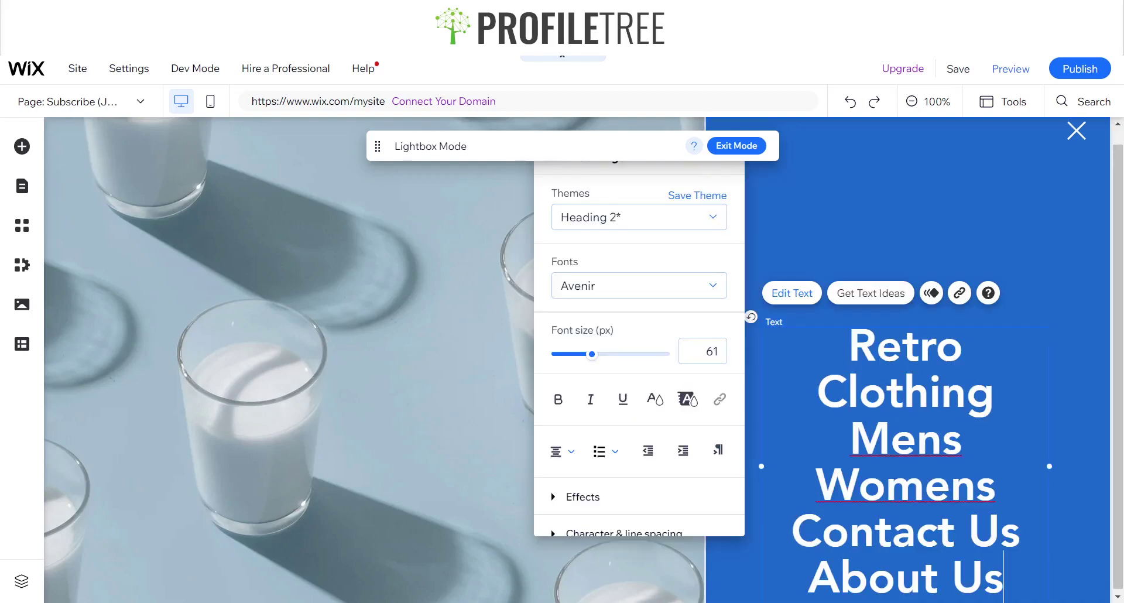
Step: Set the line spacing of all the lightbox menu text to 2
key("ctrl+a")
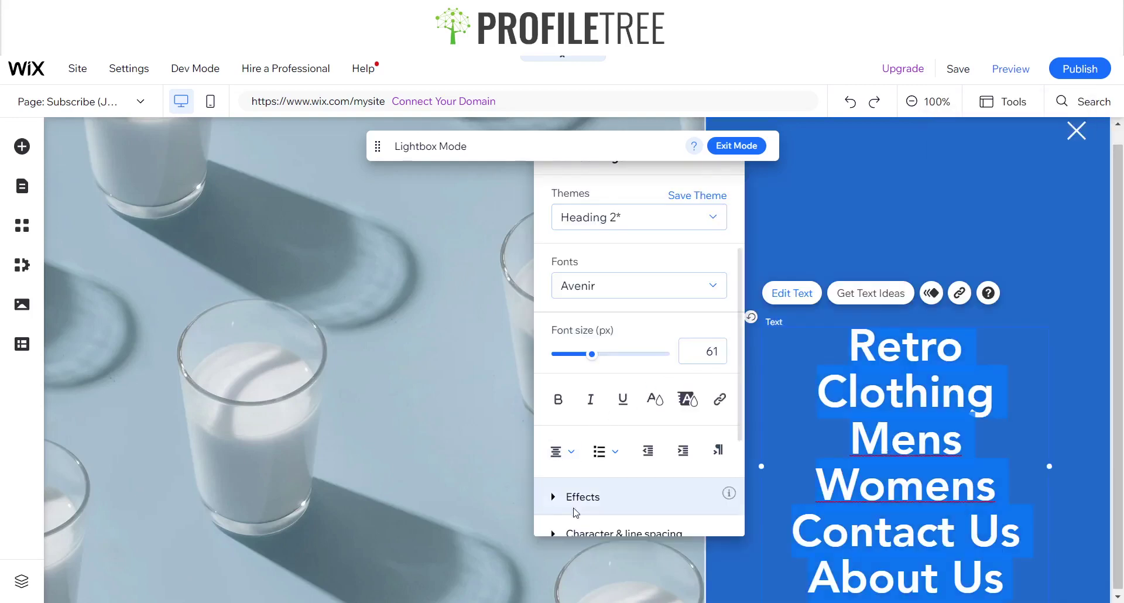
scroll(573, 503, "down", 4)
left_click(554, 422)
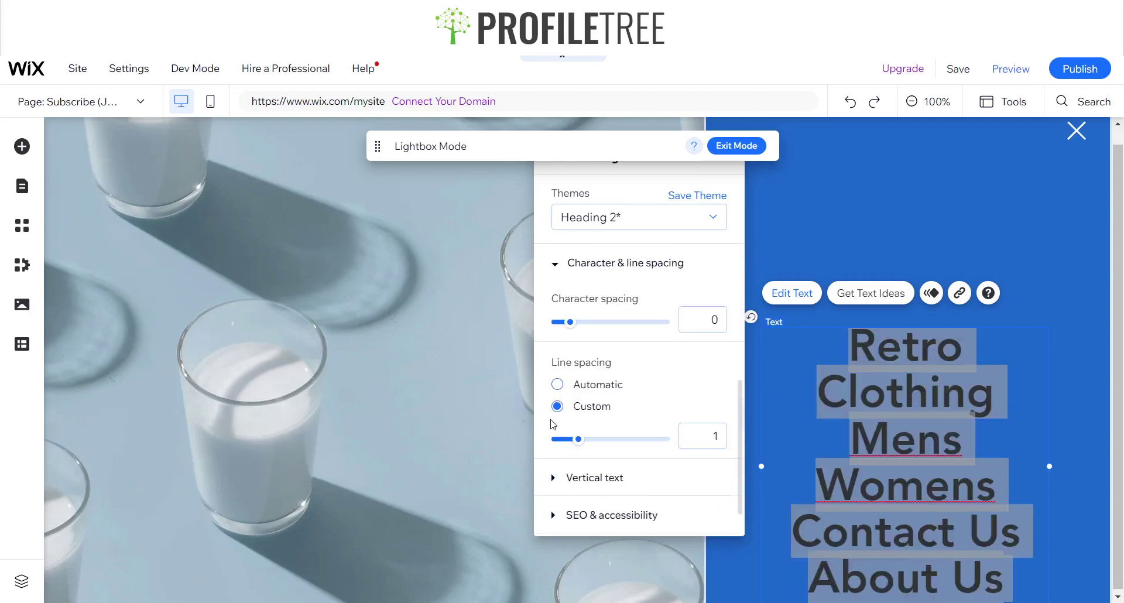
left_click(692, 438)
type("2")
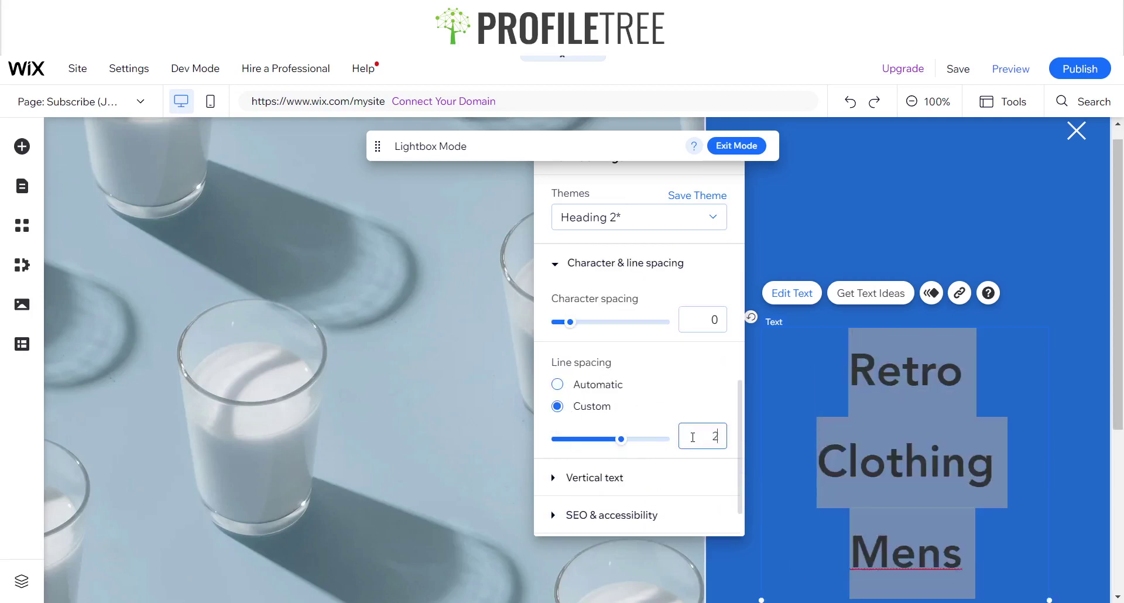
Step: Reduce the font size of all the lightbox menu text to 35 px
scroll(644, 328, "up", 4)
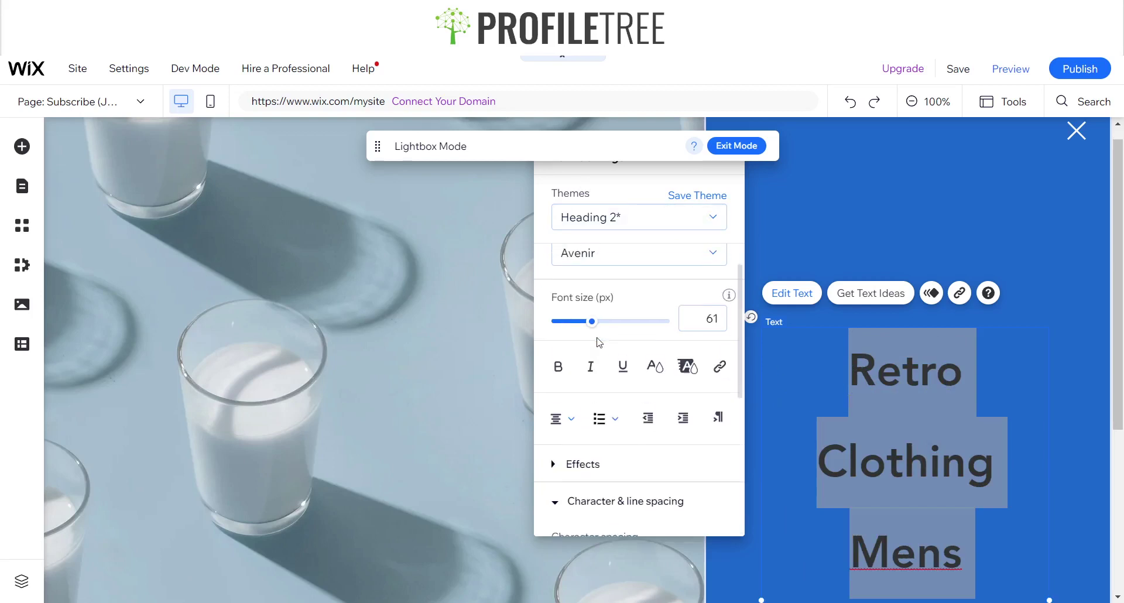
left_click(705, 319)
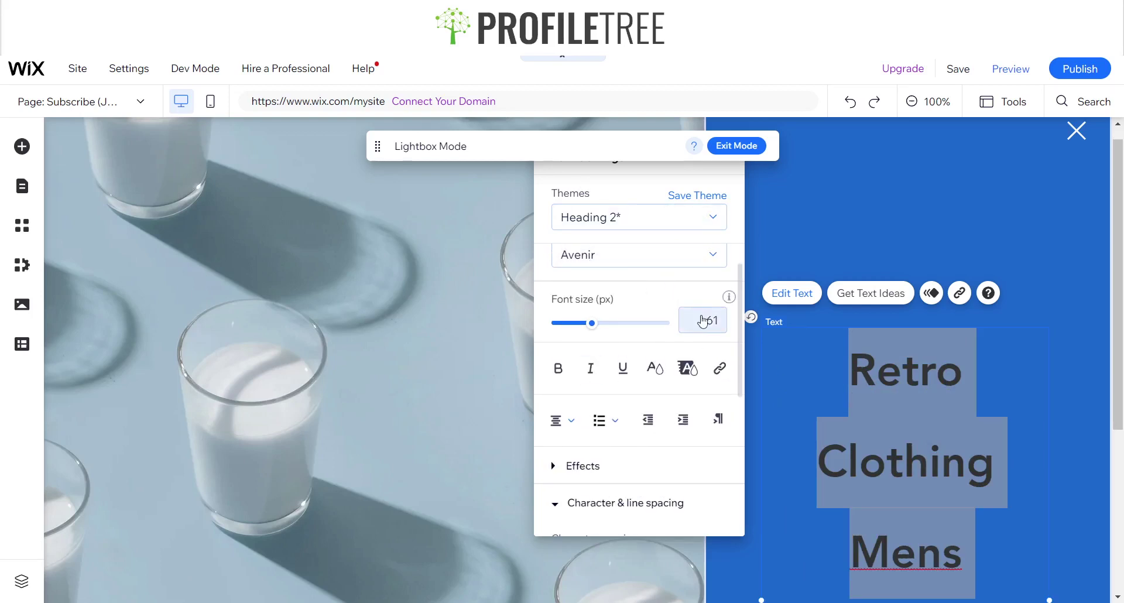
type("18")
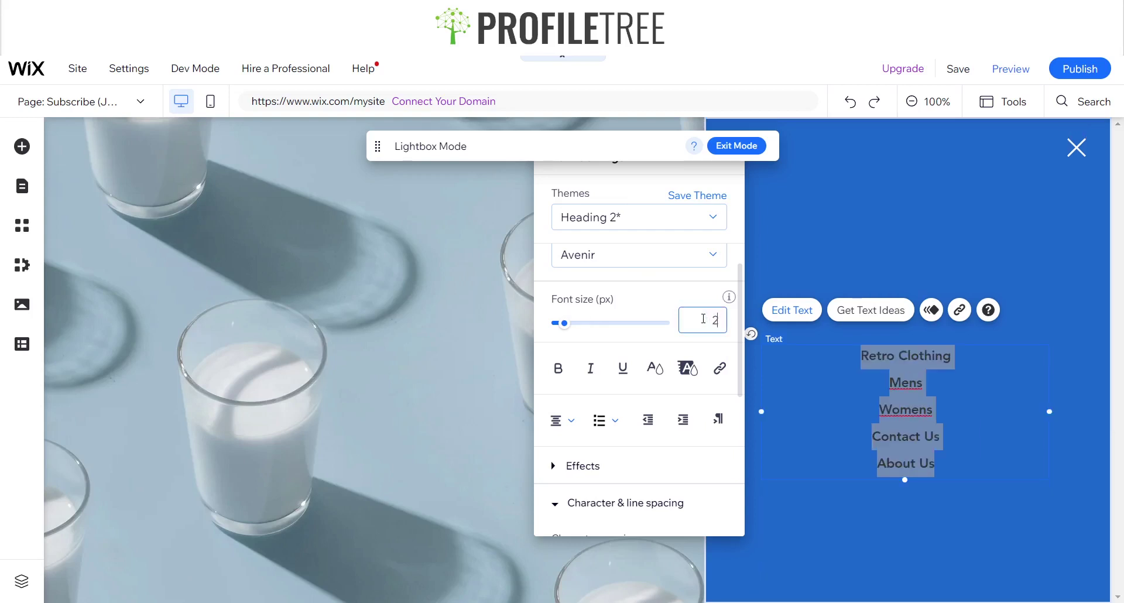
key("BackSpace")
key("BackSpace")
type("30")
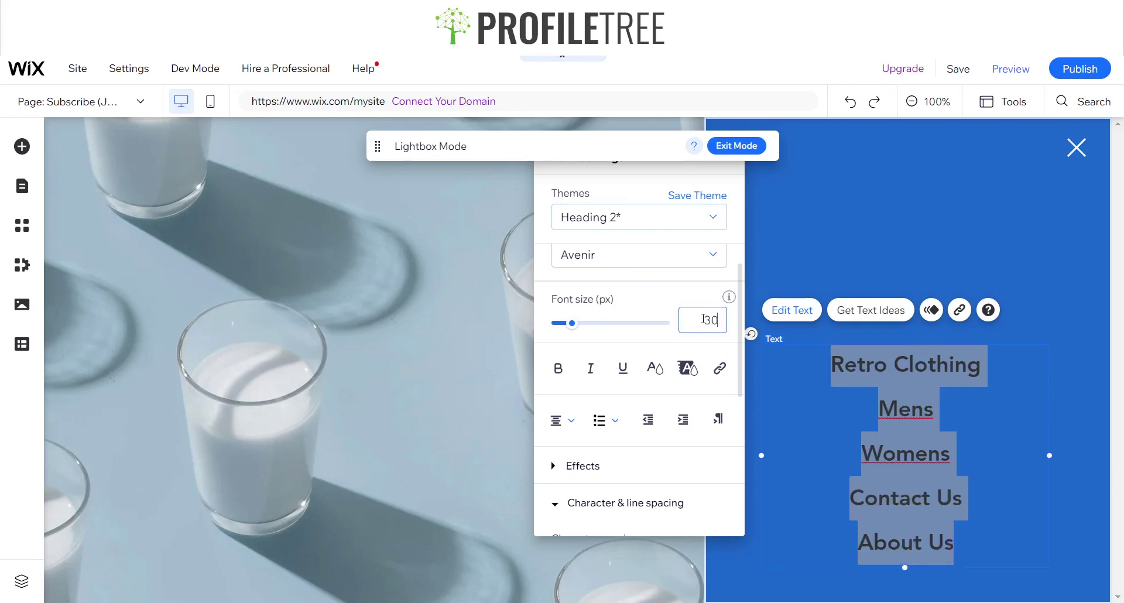
key("Up")
key("Up")
key("Up")
key("Up")
key("Up")
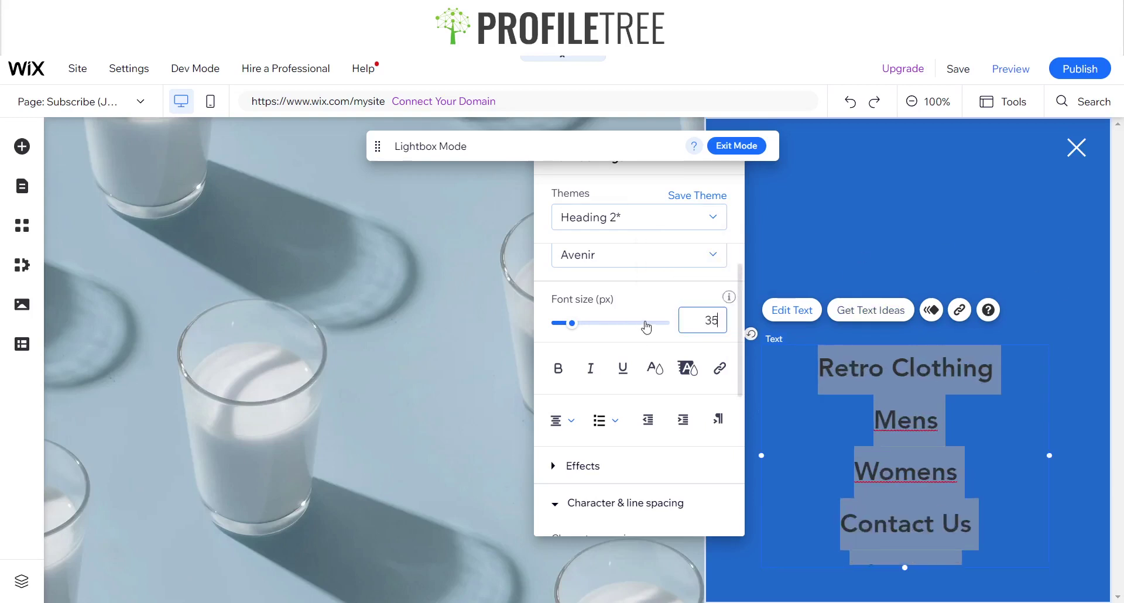
Step: Change the menu entry Mens to Men's
left_click(933, 408)
double_click(932, 408)
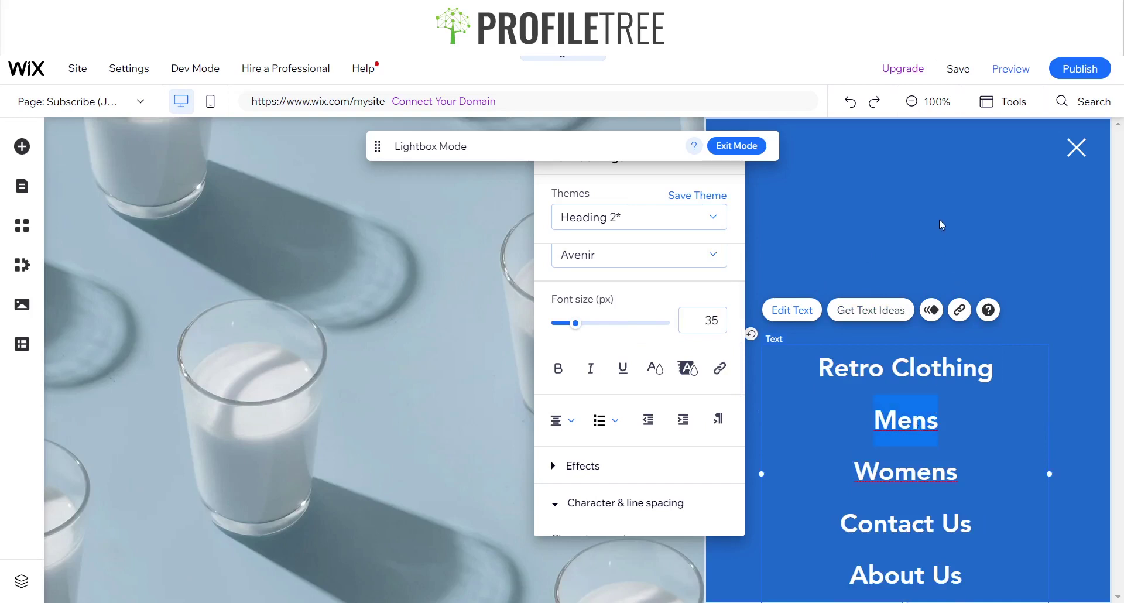
type("Men's")
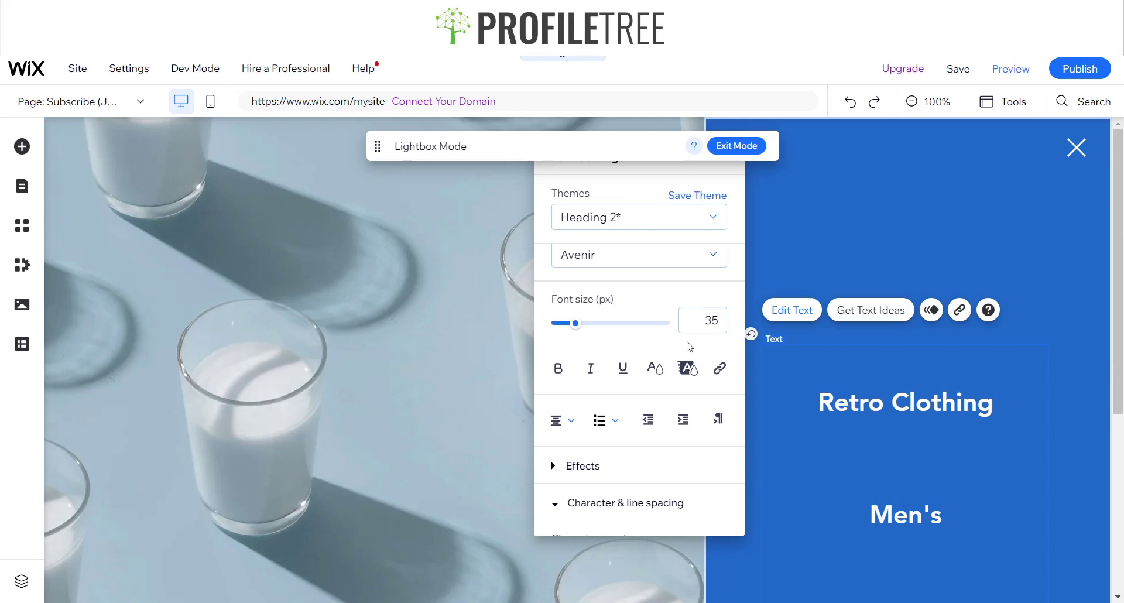
scroll(798, 294, "down", 4)
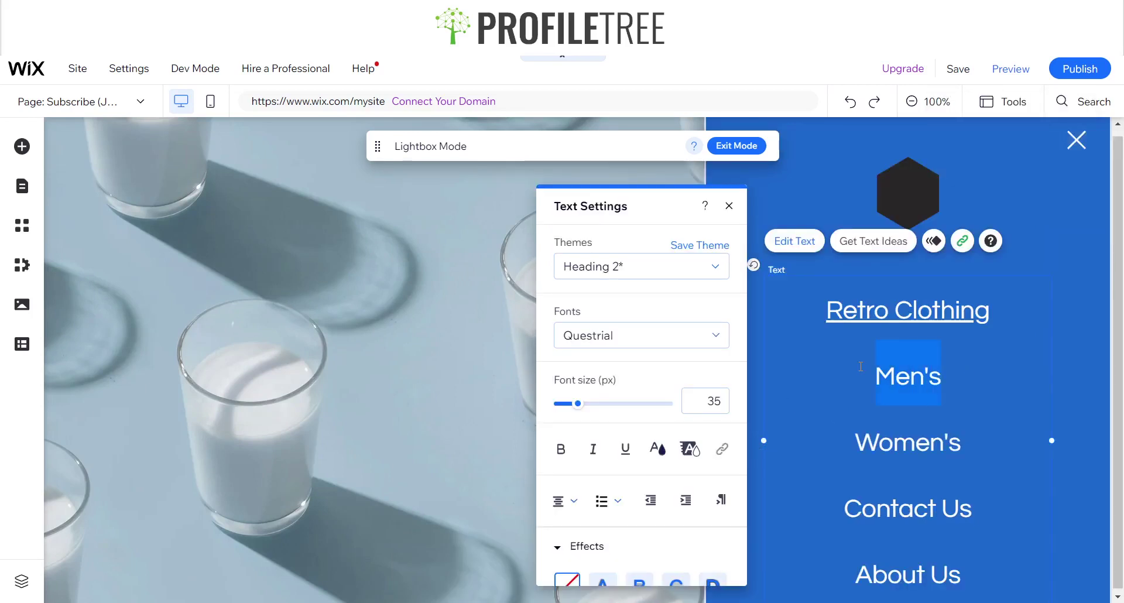
Step: Link the Men's menu entry to the Mens page
left_click(961, 242)
left_click(667, 261)
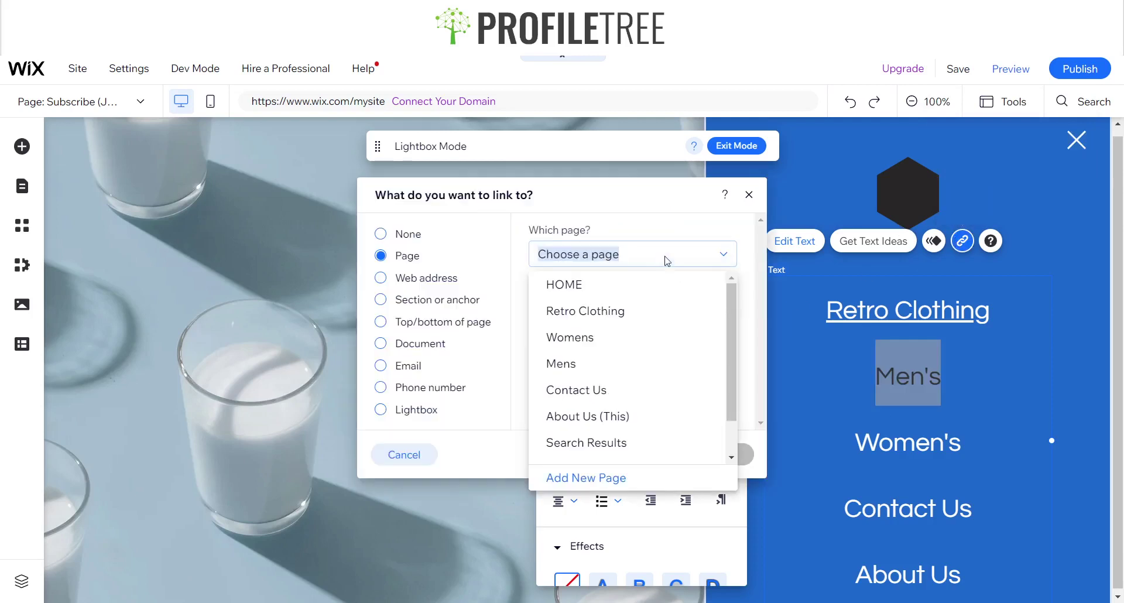
left_click(581, 366)
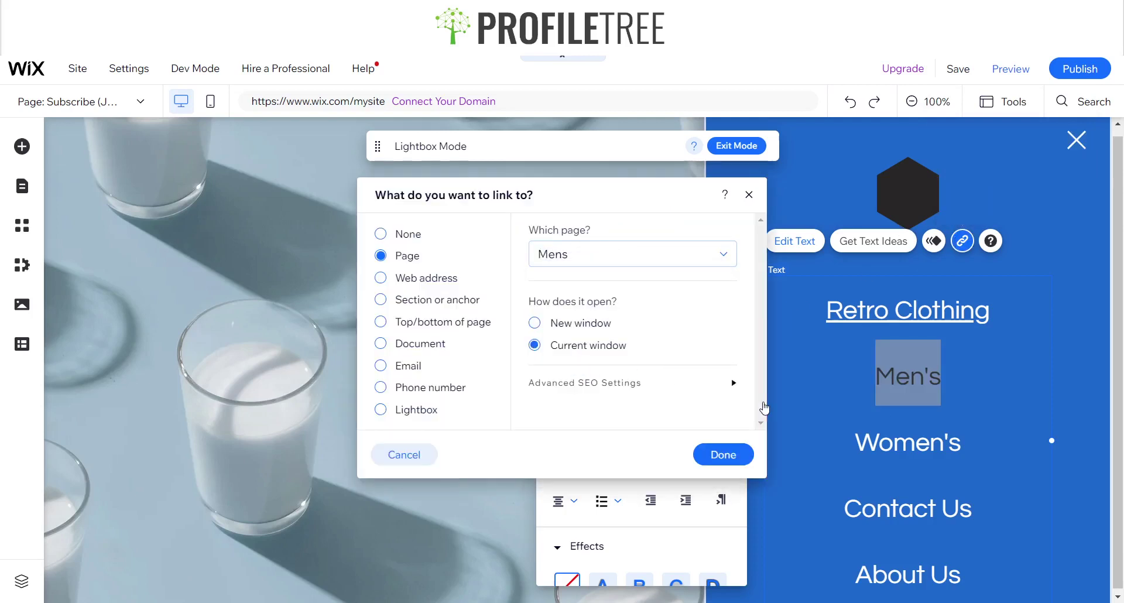
left_click(724, 455)
Step: Link the Women's menu entry to the Womens page
double_click(972, 443)
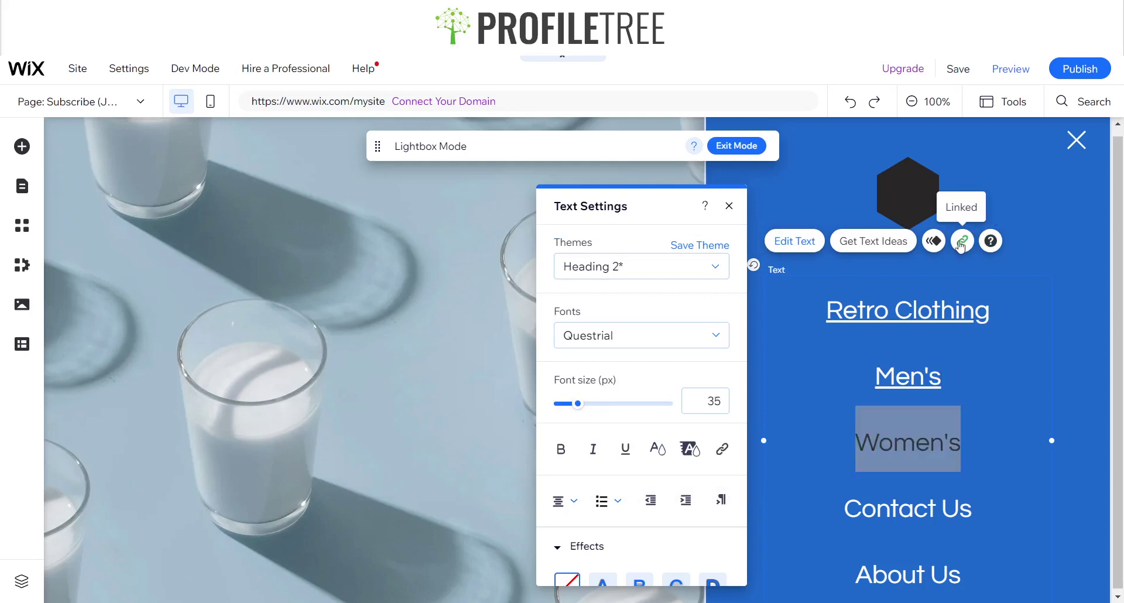
left_click(961, 245)
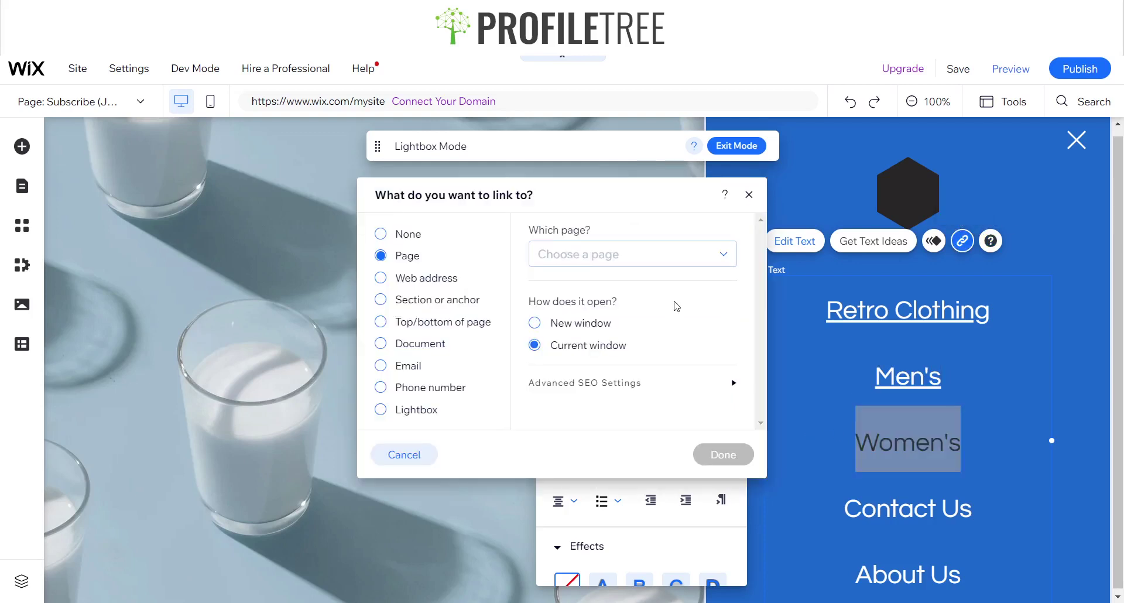
left_click(612, 256)
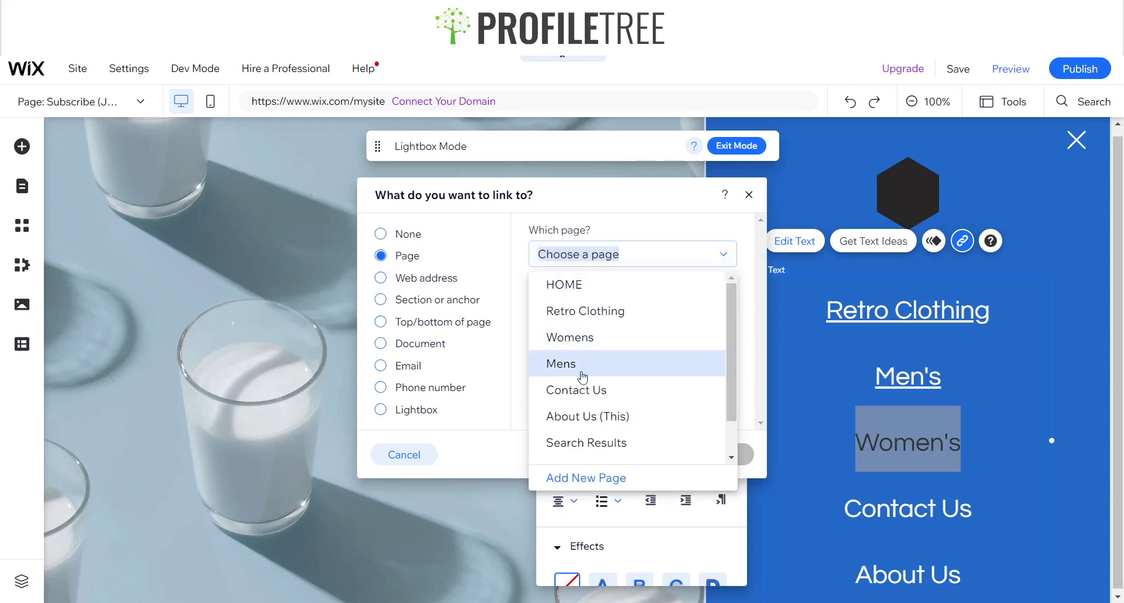
left_click(578, 341)
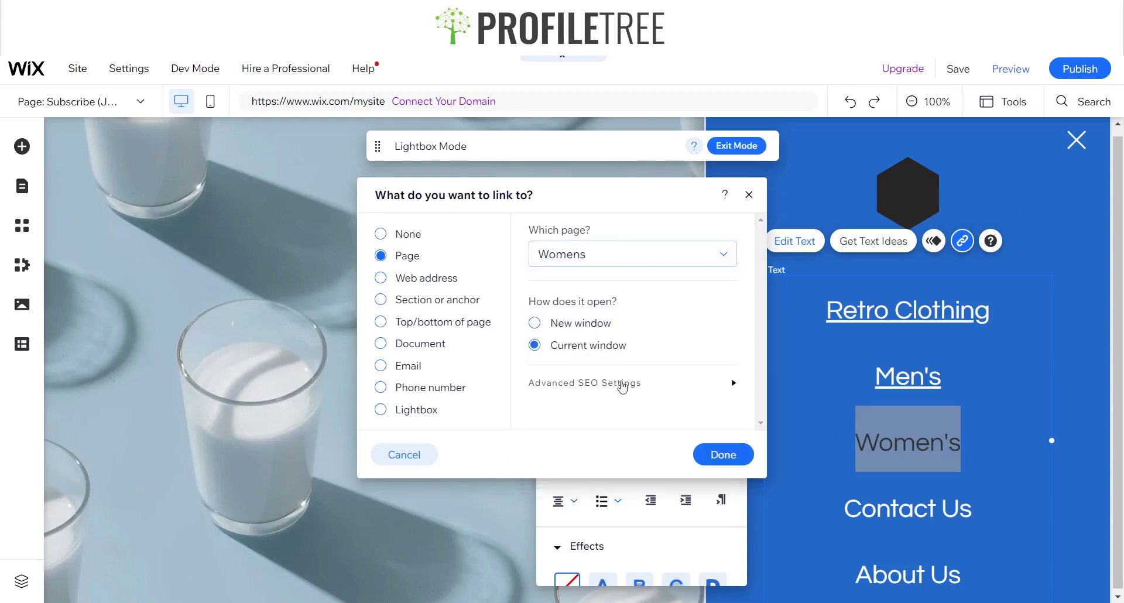
left_click(732, 455)
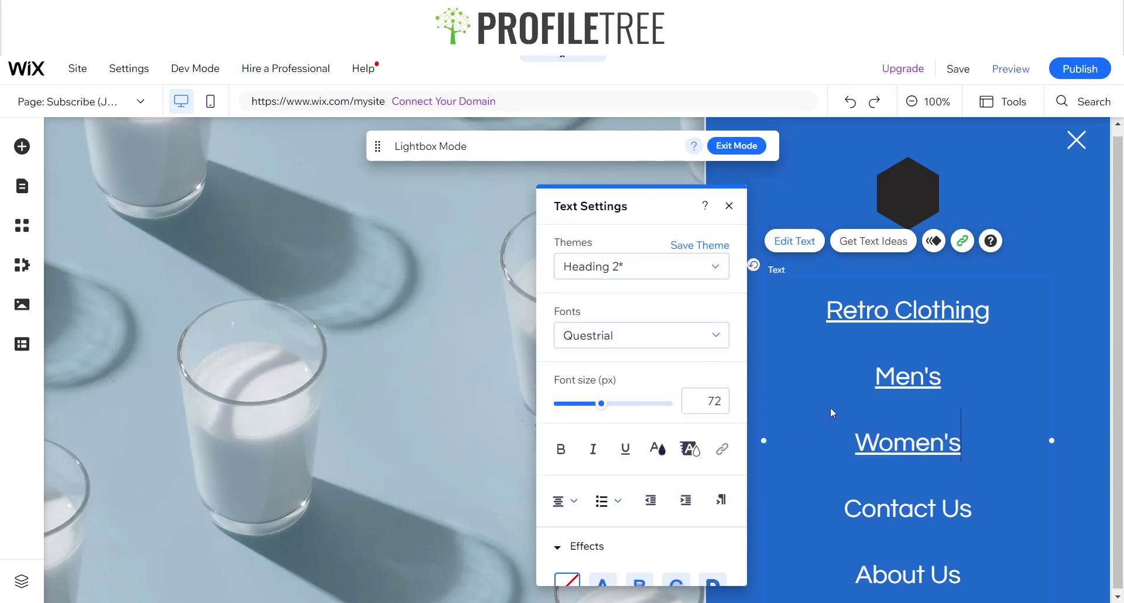
Step: Set all the lightbox menu text to 35 px, remove its underline and close the text settings
key("ctrl+a")
left_click_drag(602, 403, 578, 404)
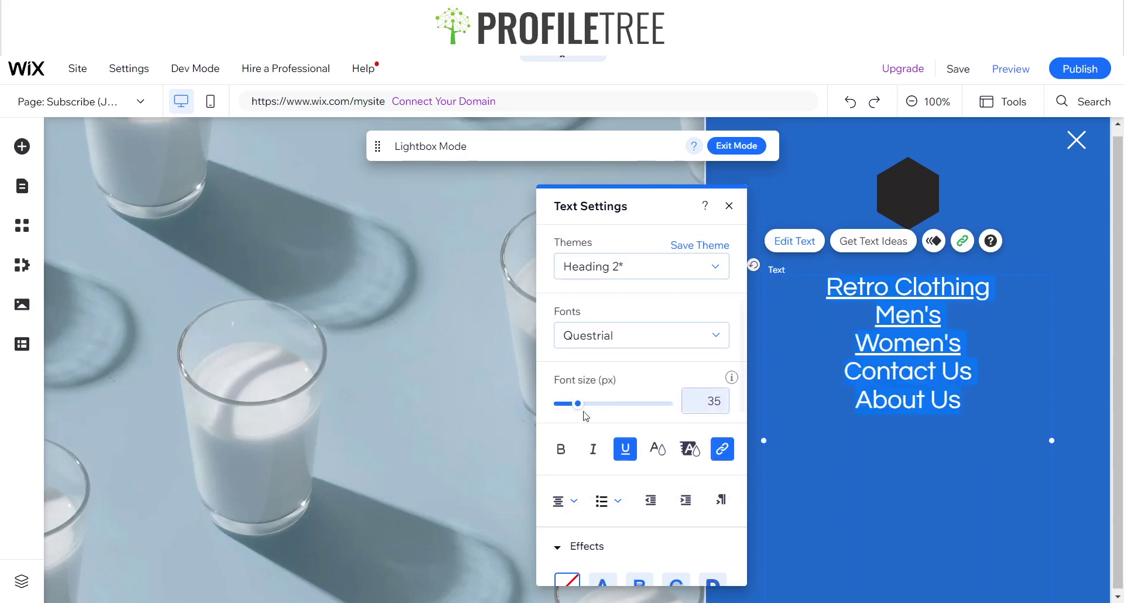
left_click(625, 450)
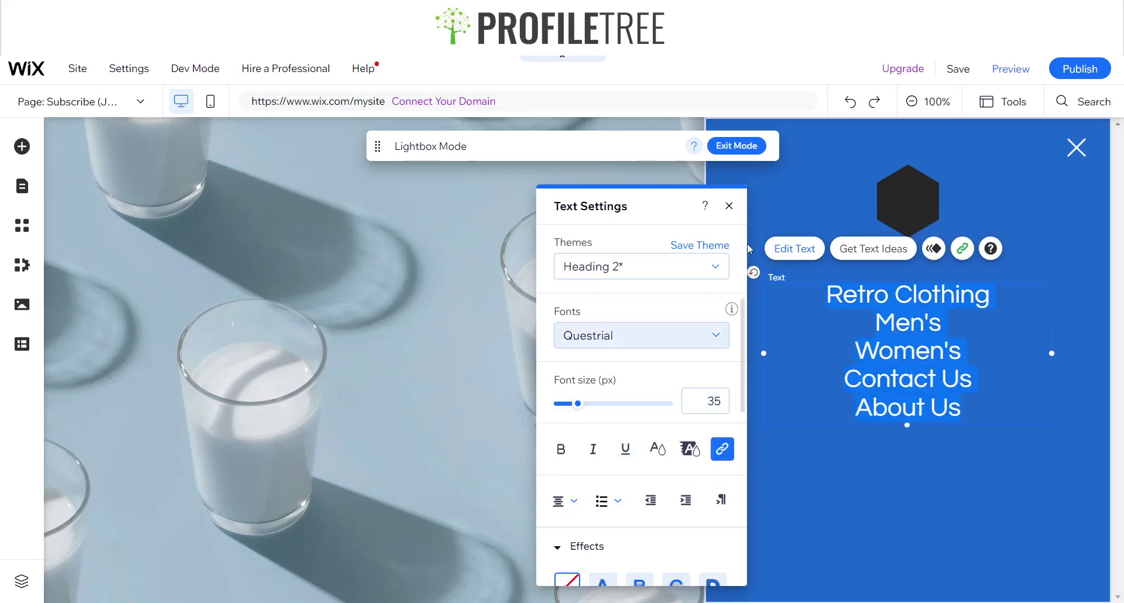
left_click(730, 207)
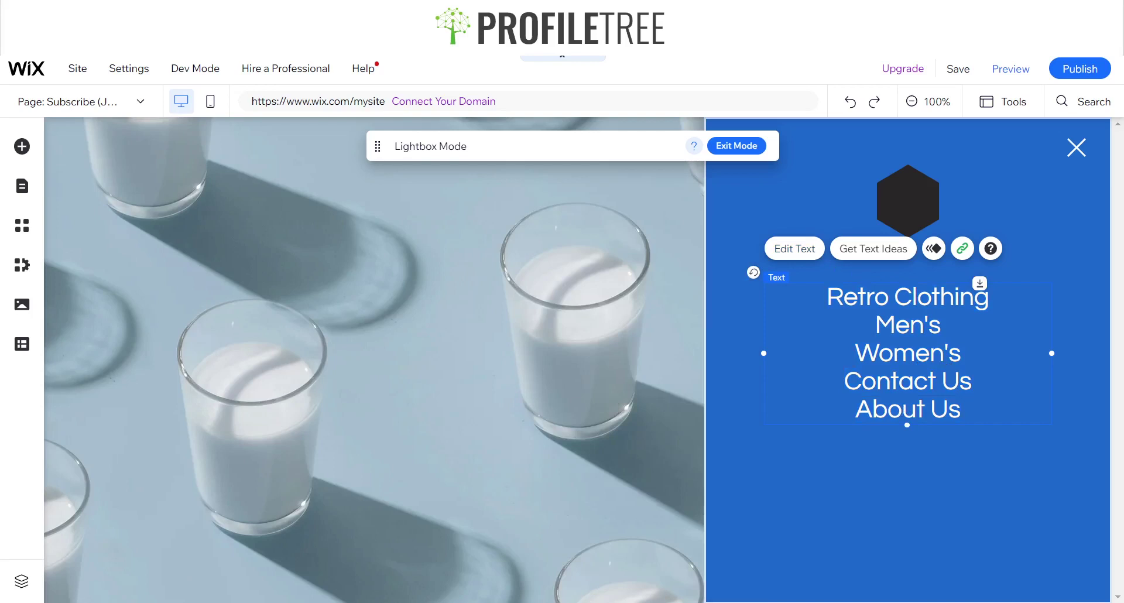
Step: Preview the site and test the lightbox menu by closing it, reopening it from the hamburger icon and following the Retro Clothing and Women's links
key("ctrl+p")
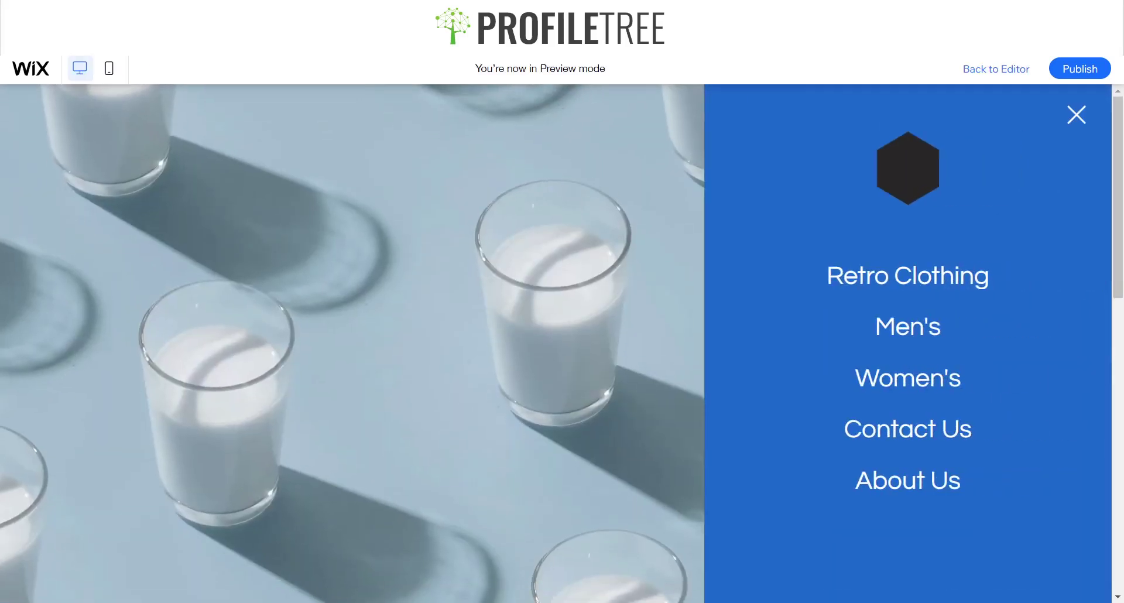
left_click(1077, 124)
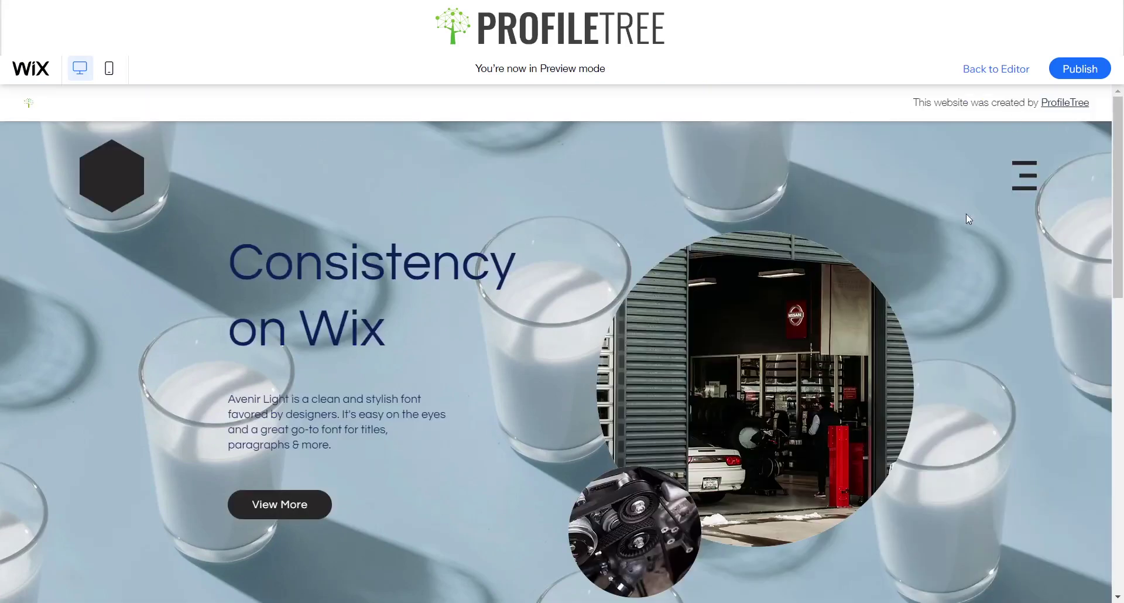
left_click(1031, 192)
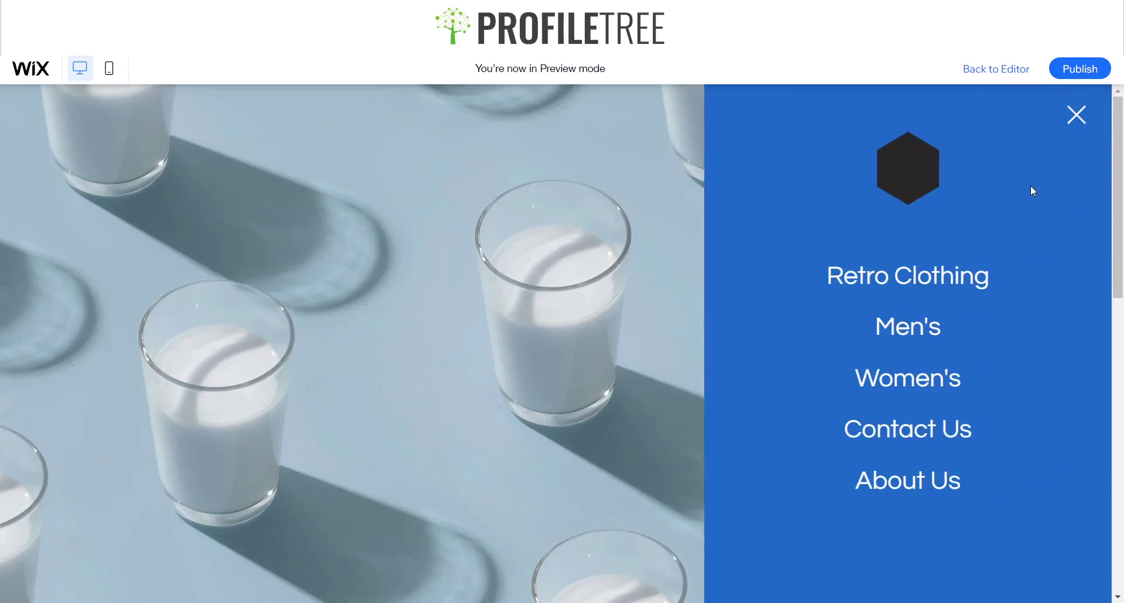
left_click(927, 286)
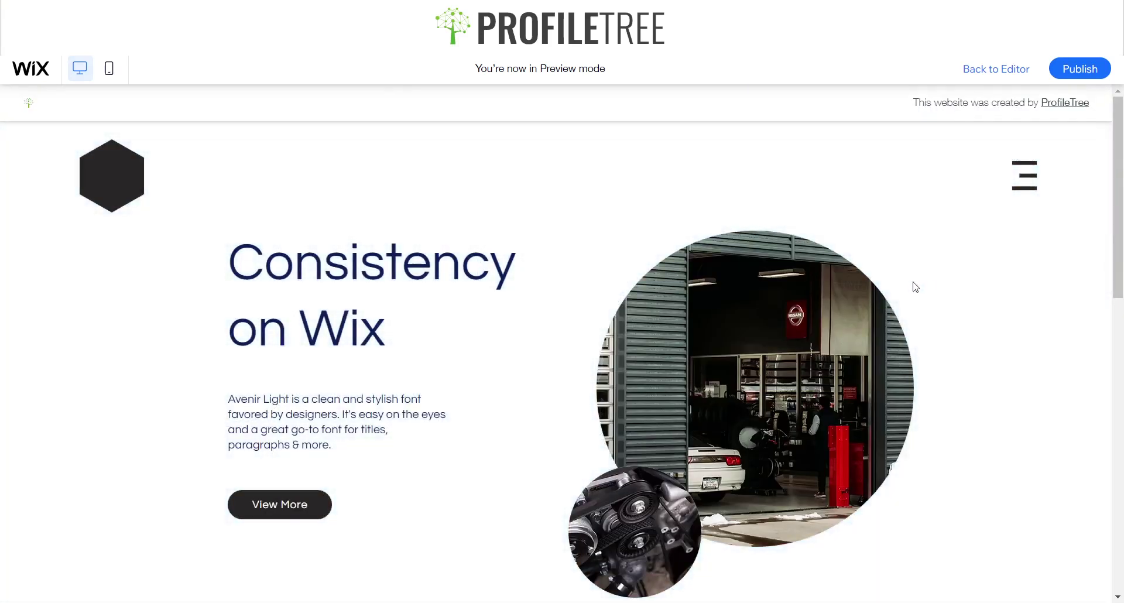
left_click(1023, 184)
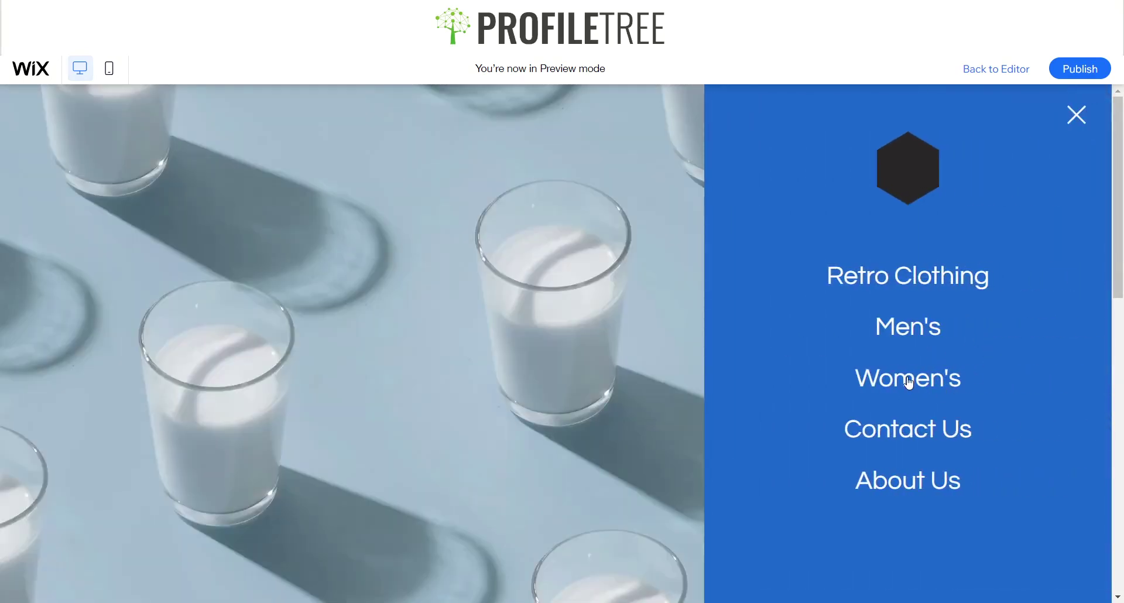
left_click(909, 381)
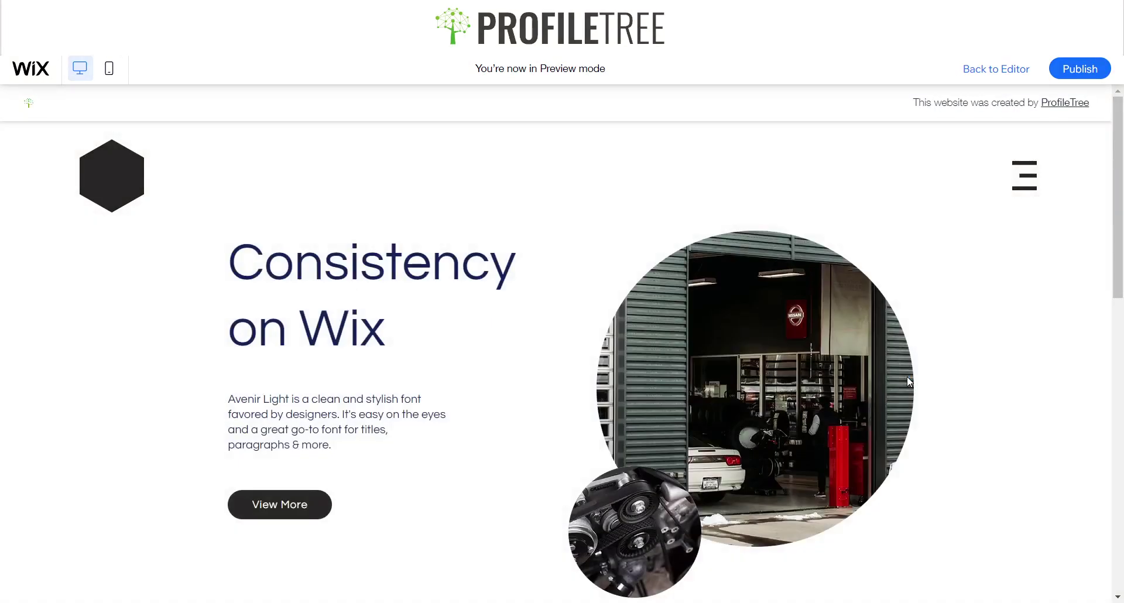